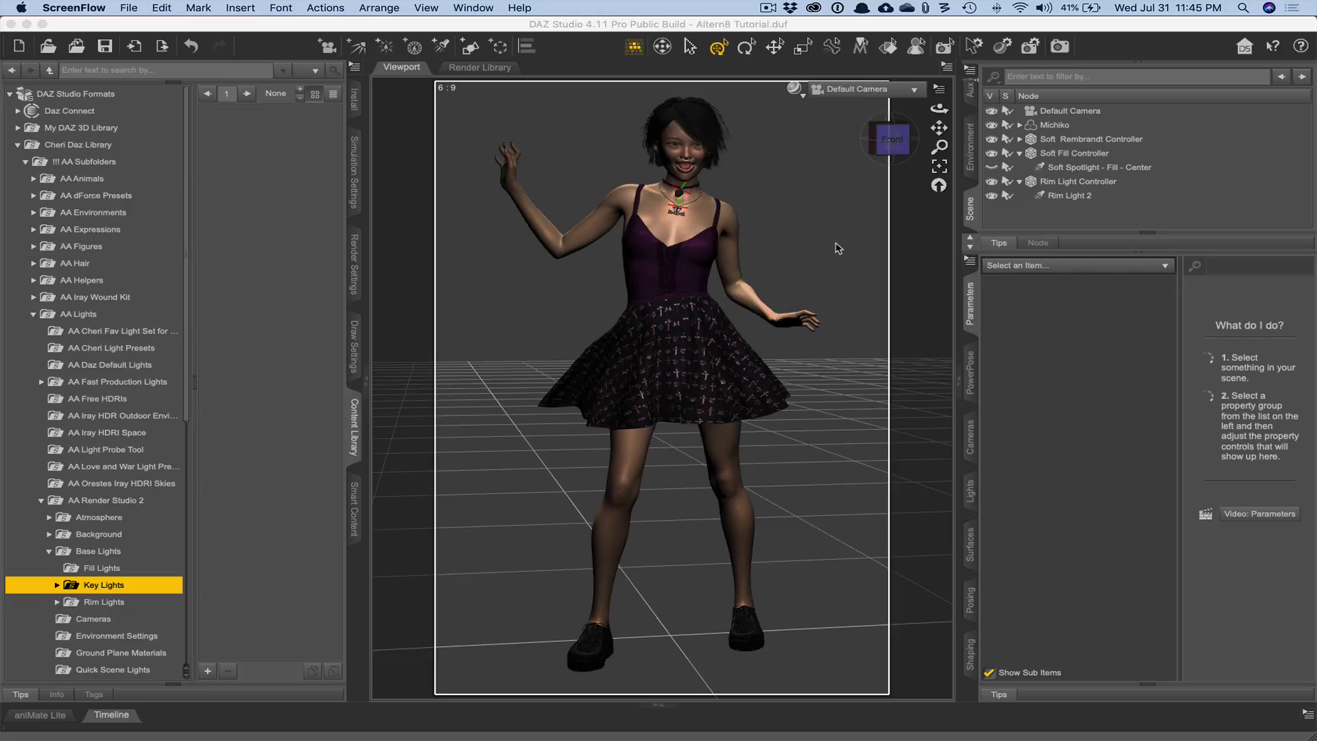
# - Collapse the AA Render Studio 2 and AA Lights folders in the content library tree
pyautogui.click(1036, 223)
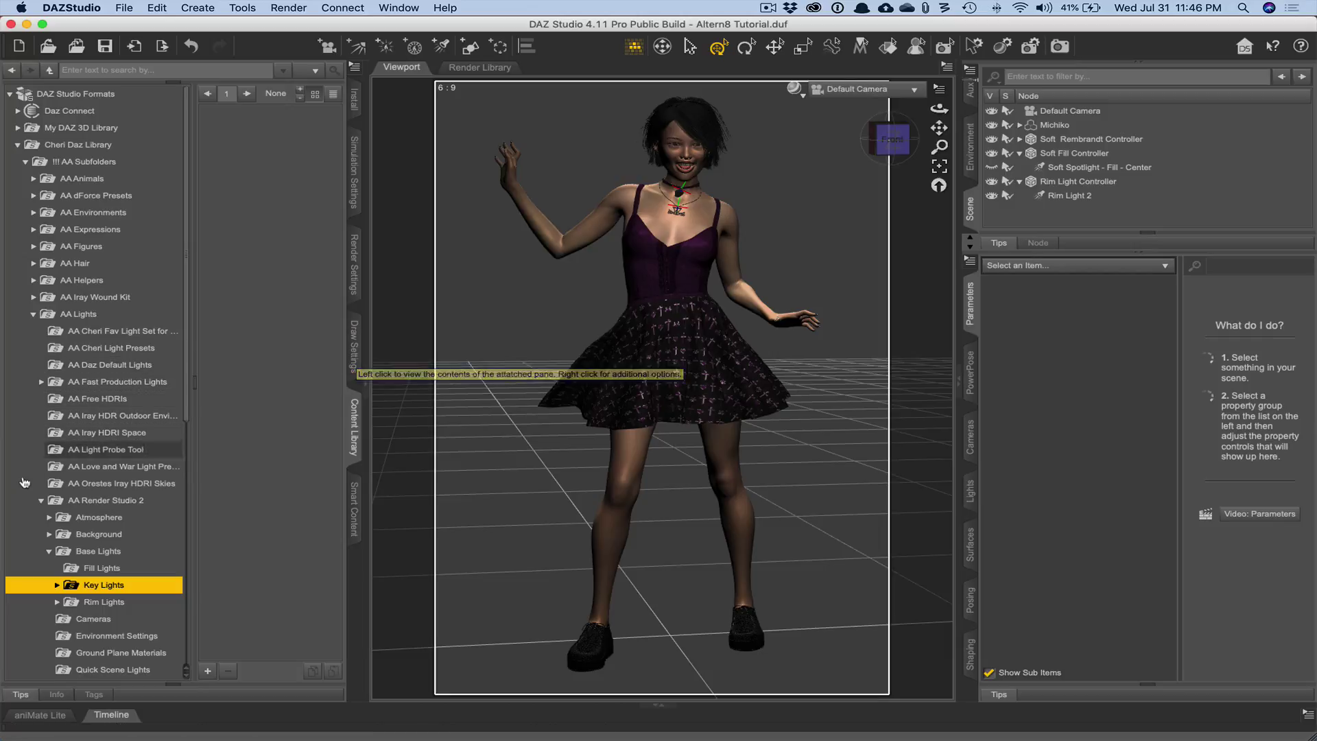
pyautogui.click(41, 504)
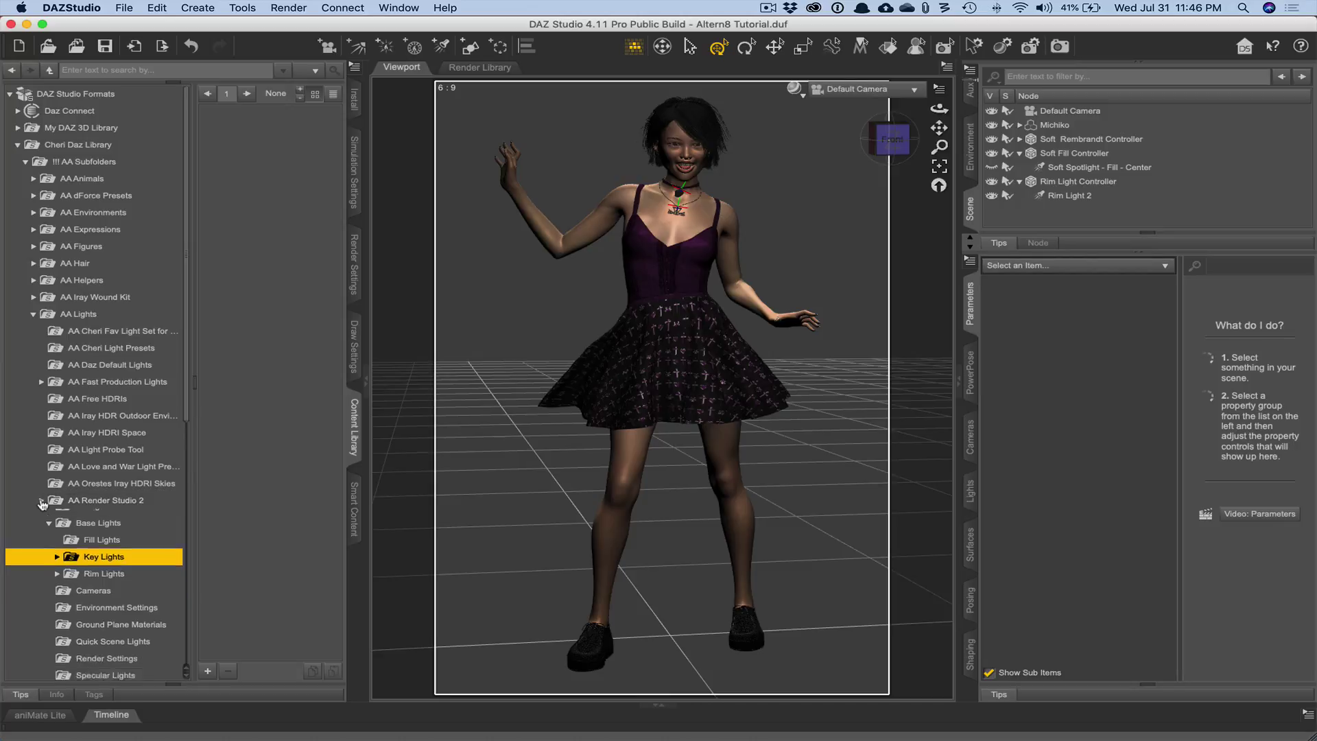
pyautogui.click(35, 317)
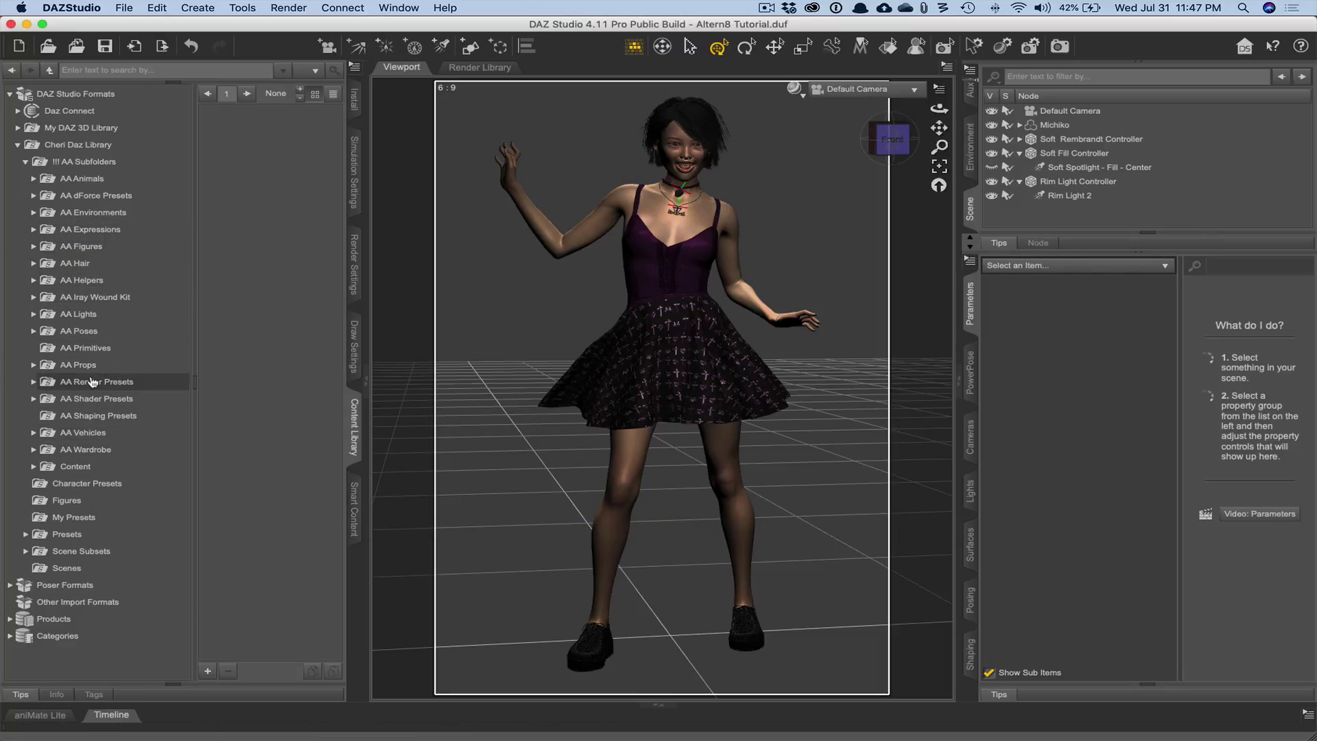
pyautogui.click(33, 384)
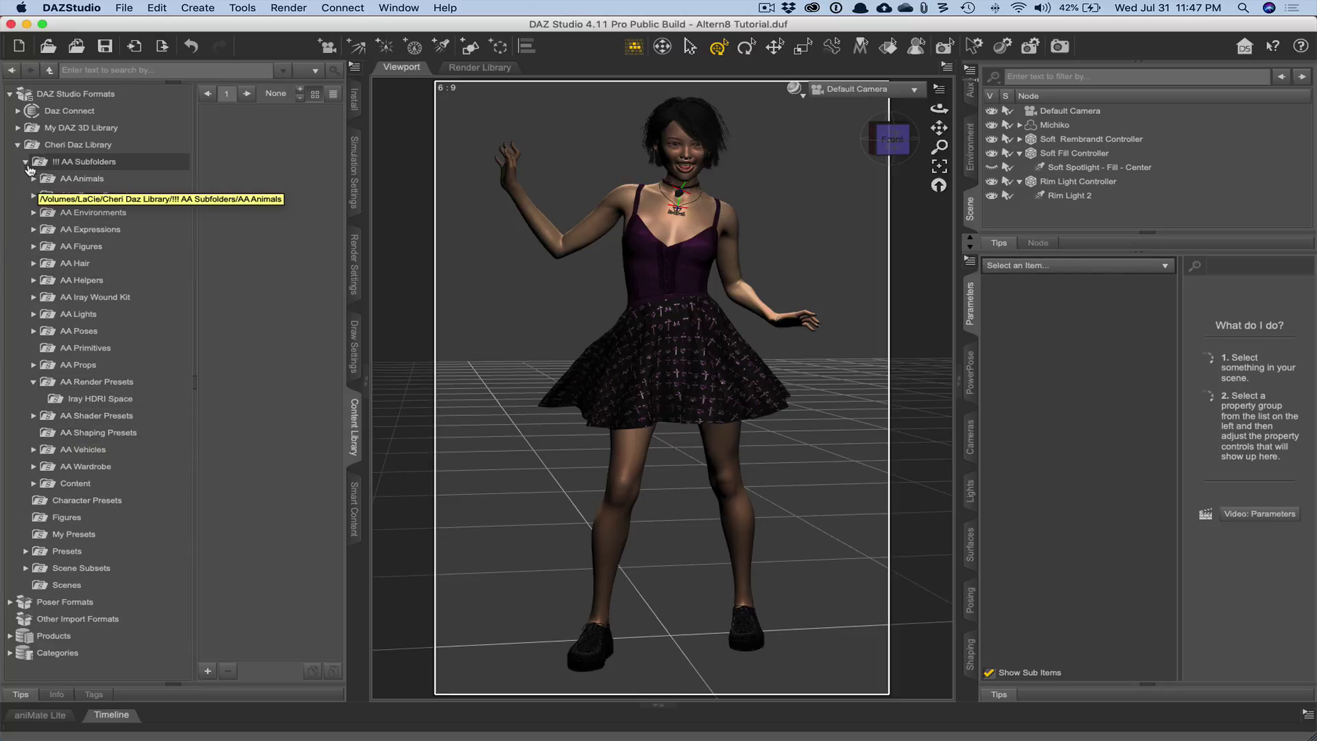
pyautogui.click(33, 382)
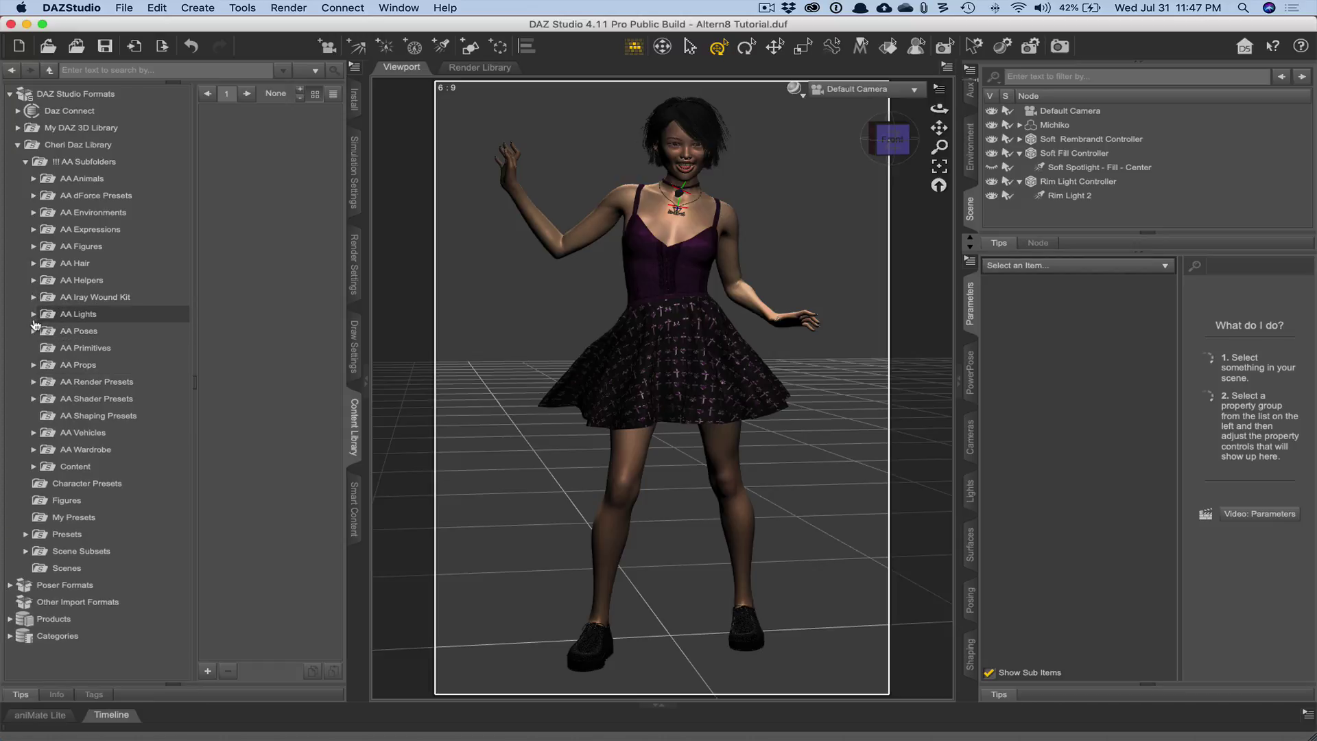
# - Open the AA Altern8 Skin Shader folder inside AA Shader Presets and AA Skin Shaders
pyautogui.click(32, 404)
pyautogui.scroll(-5, 36, 405)
pyautogui.scroll(-1, 37, 404)
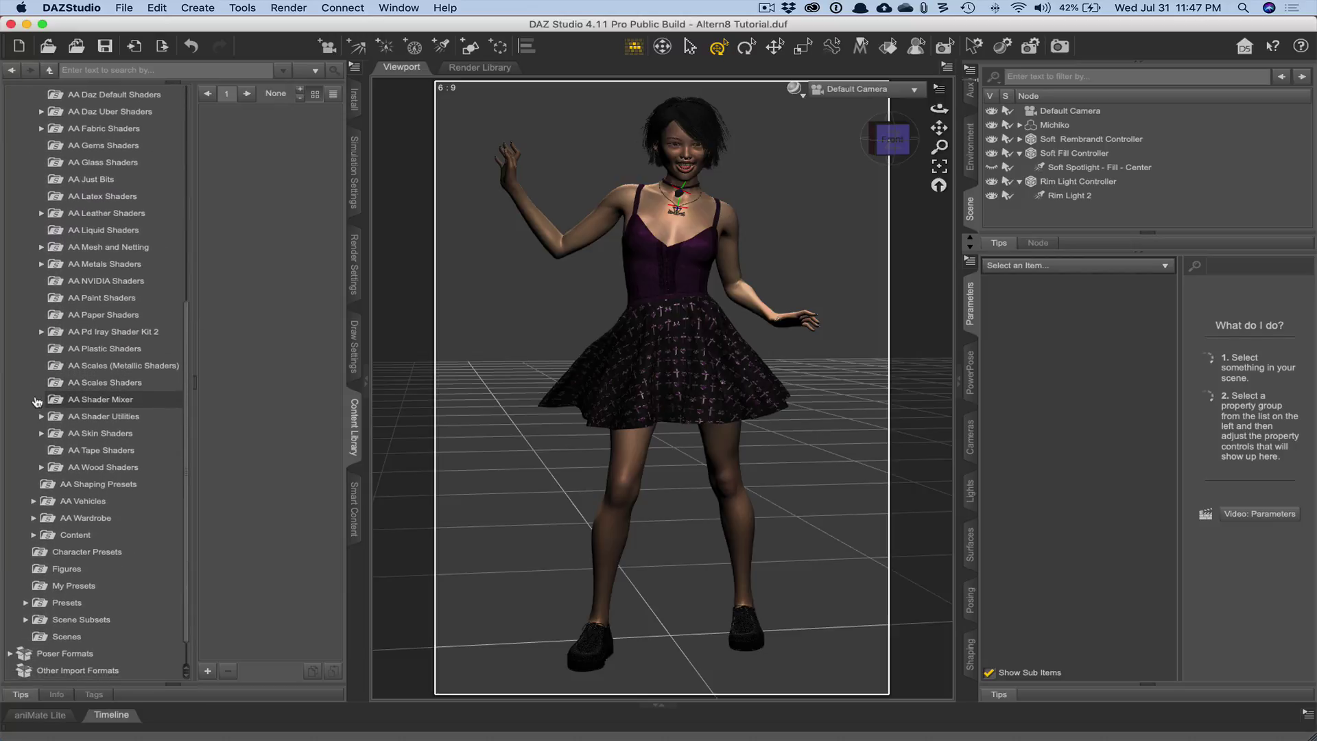
pyautogui.click(42, 434)
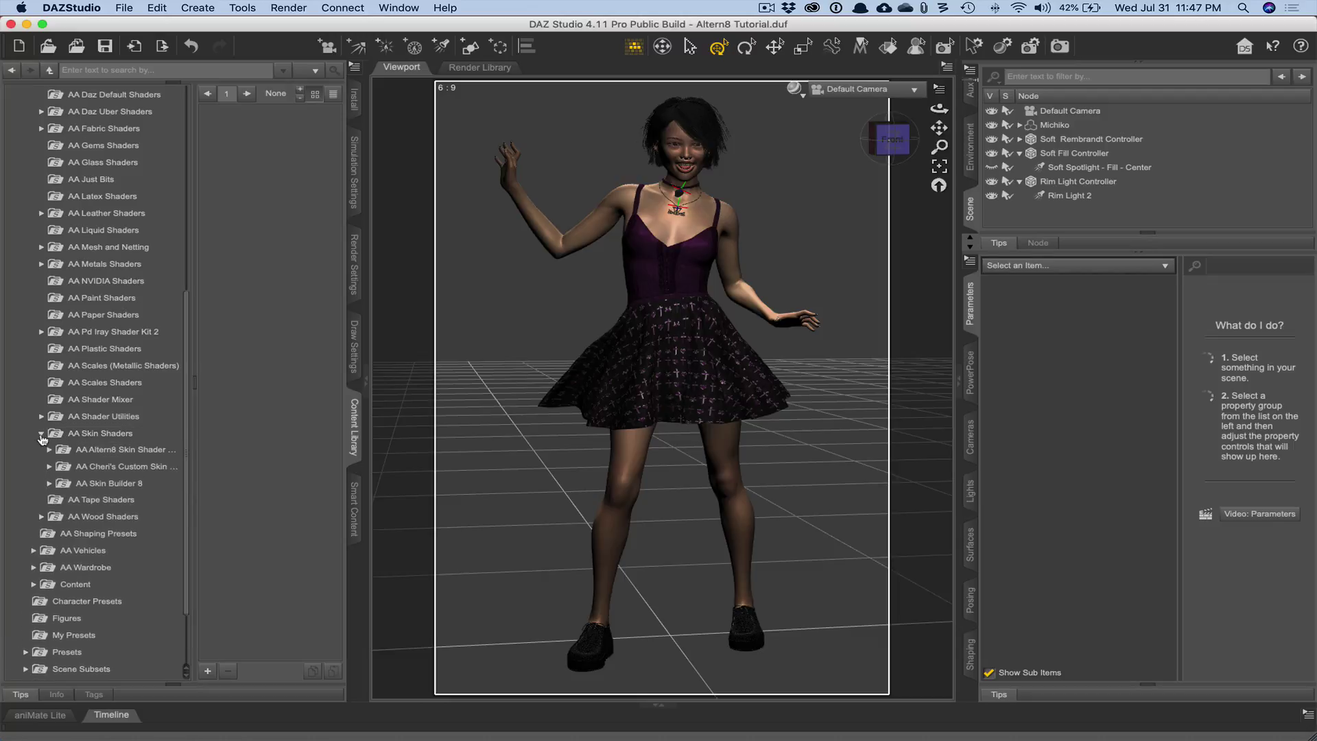
pyautogui.click(83, 452)
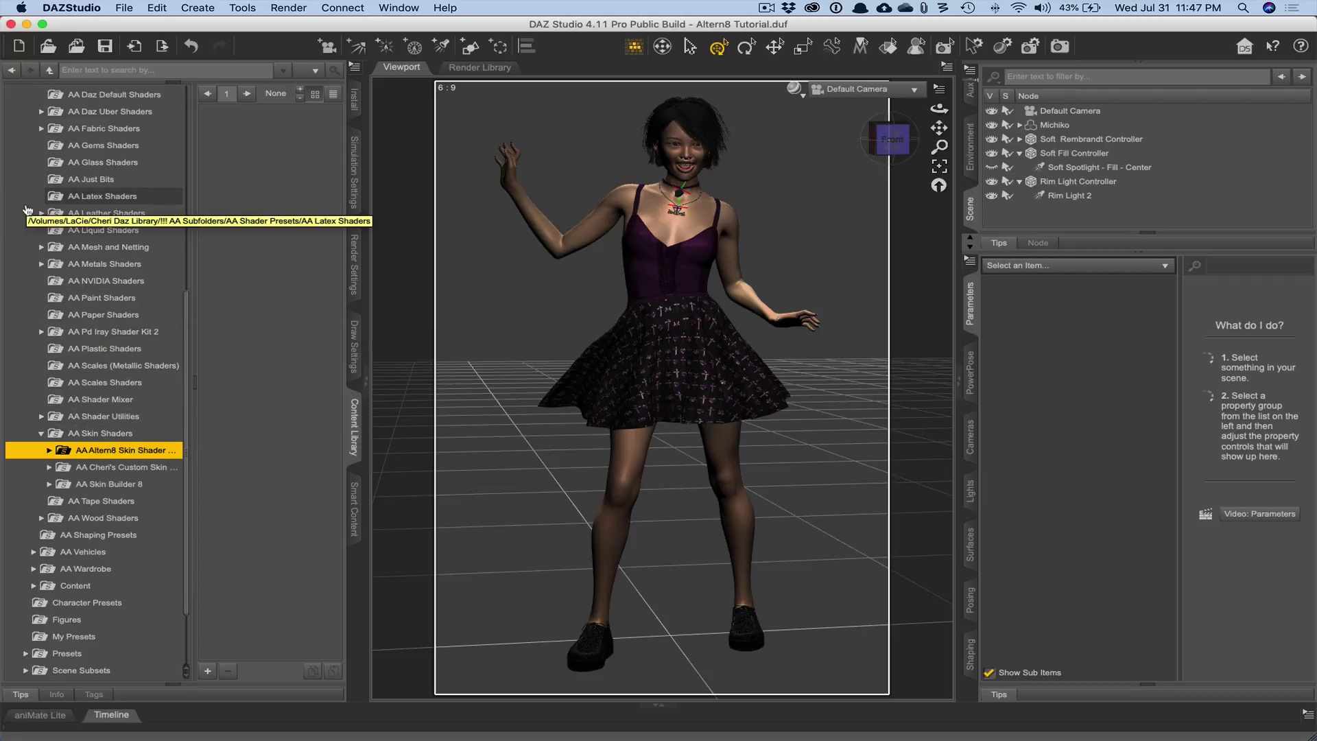
# - Expand the AA Michiko folder inside AA Figures and AA G8F Characters
pyautogui.scroll(5, 38, 203)
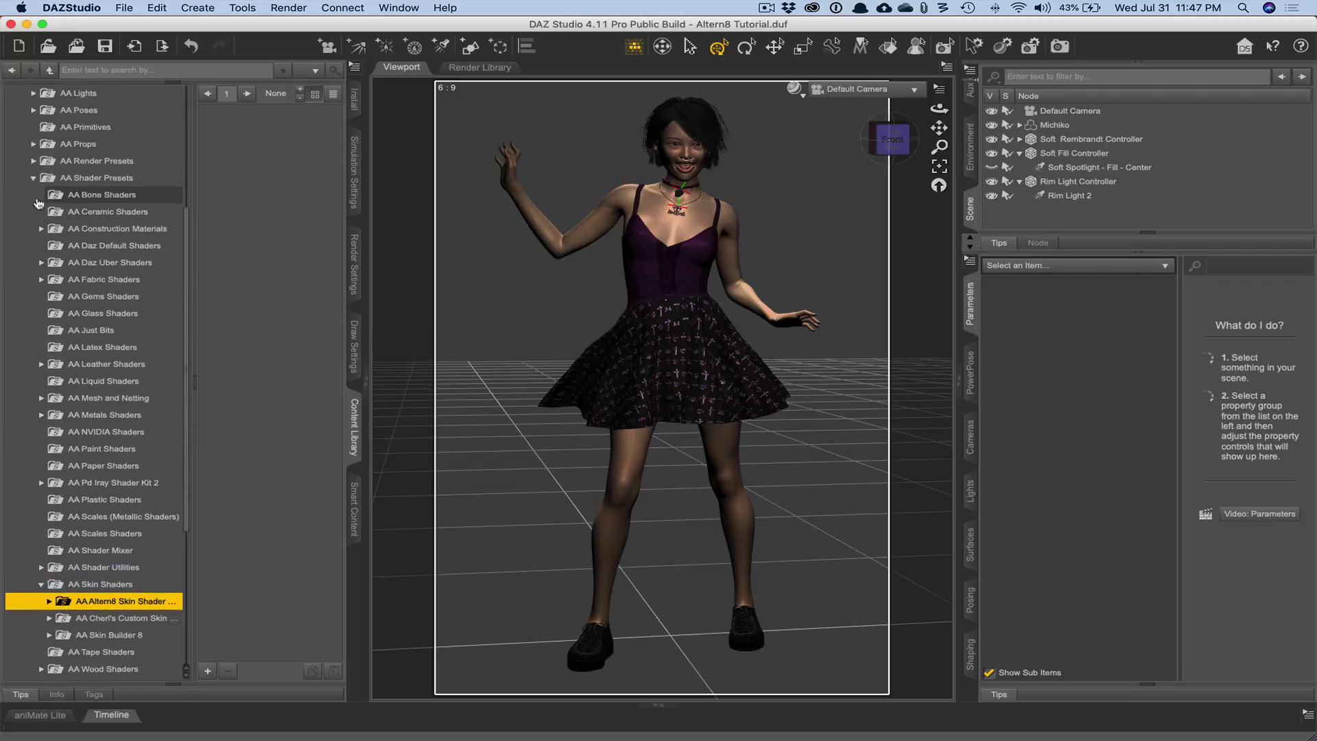
pyautogui.click(33, 138)
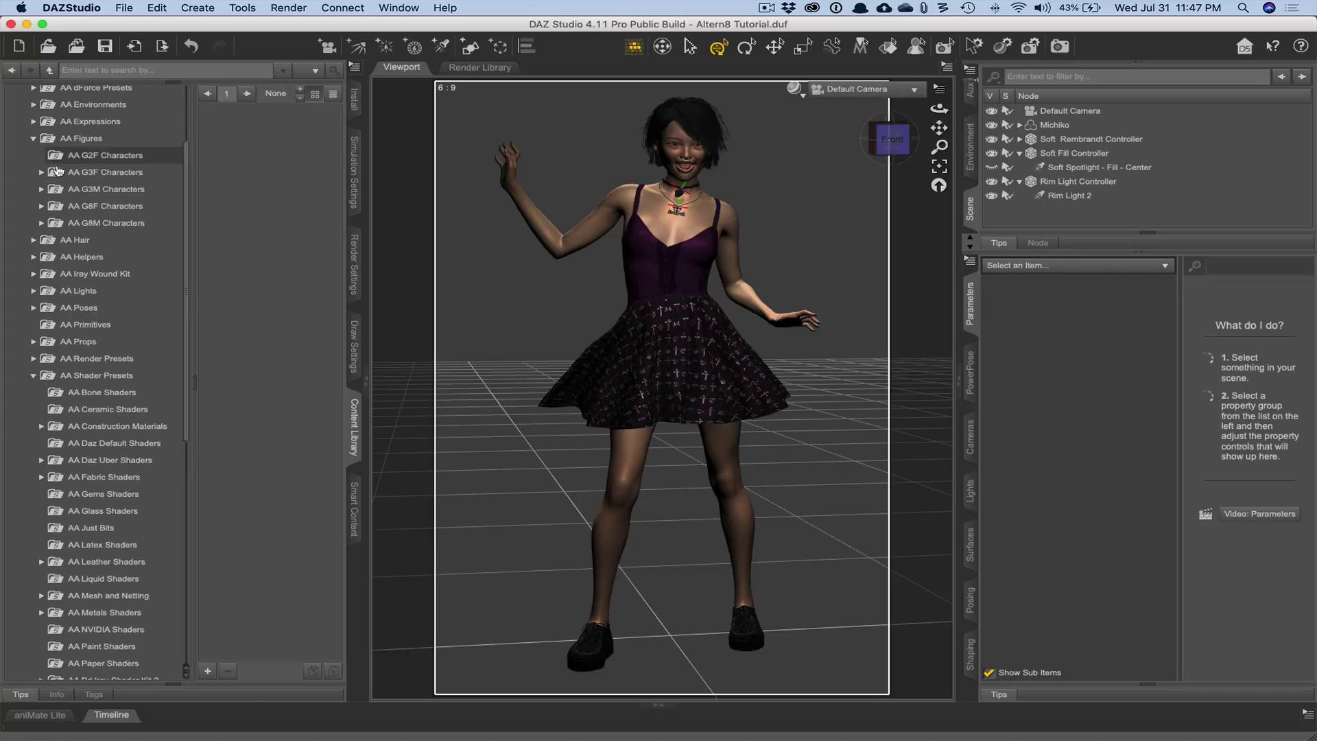
pyautogui.click(42, 207)
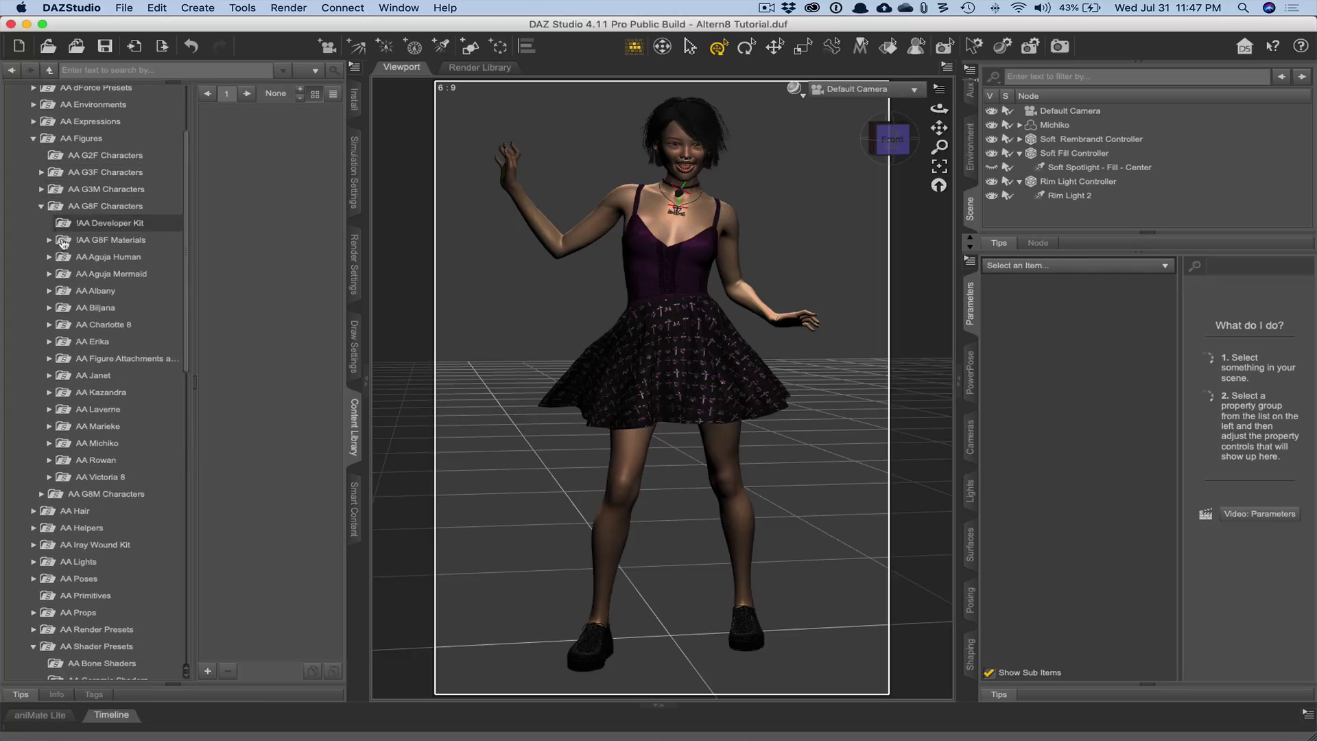
pyautogui.click(50, 445)
pyautogui.scroll(-5, 51, 448)
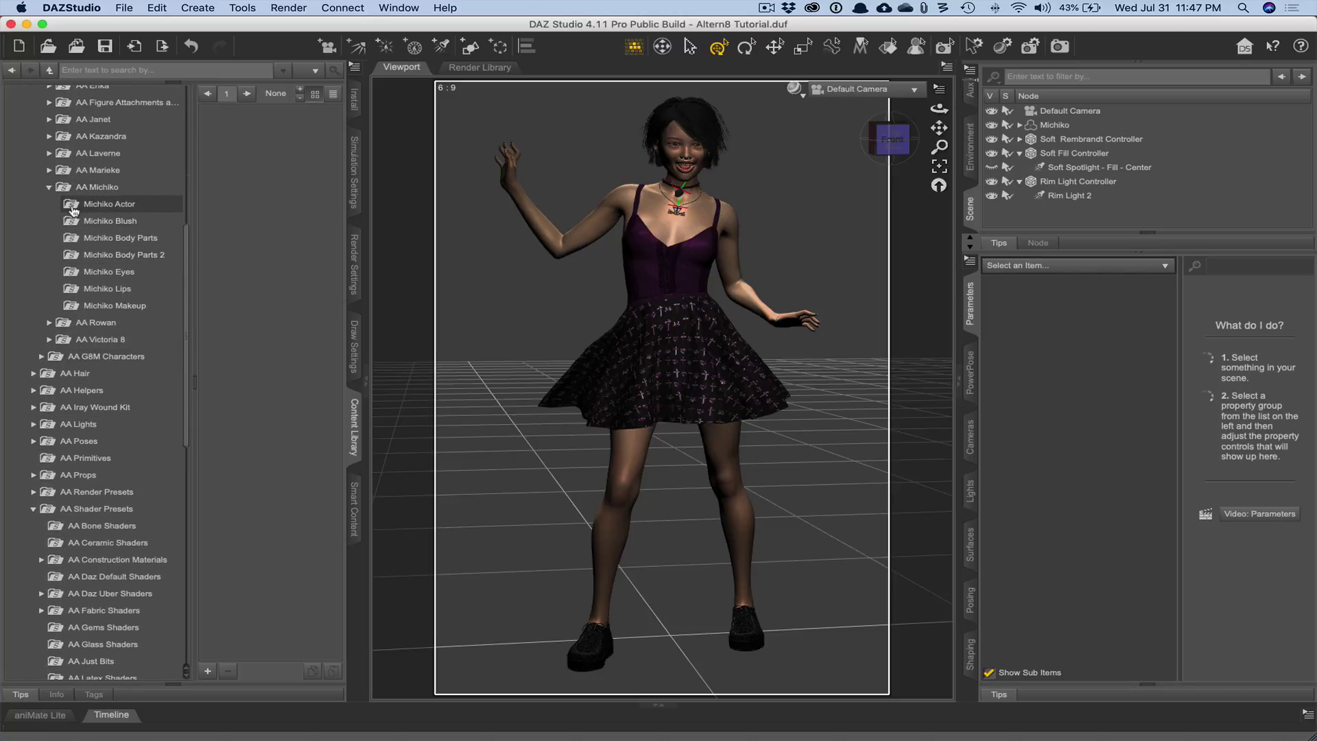
# - Apply the Michiko Eyes04 preset from the Michiko Eyes folder to the Michiko figure
pyautogui.click(96, 240)
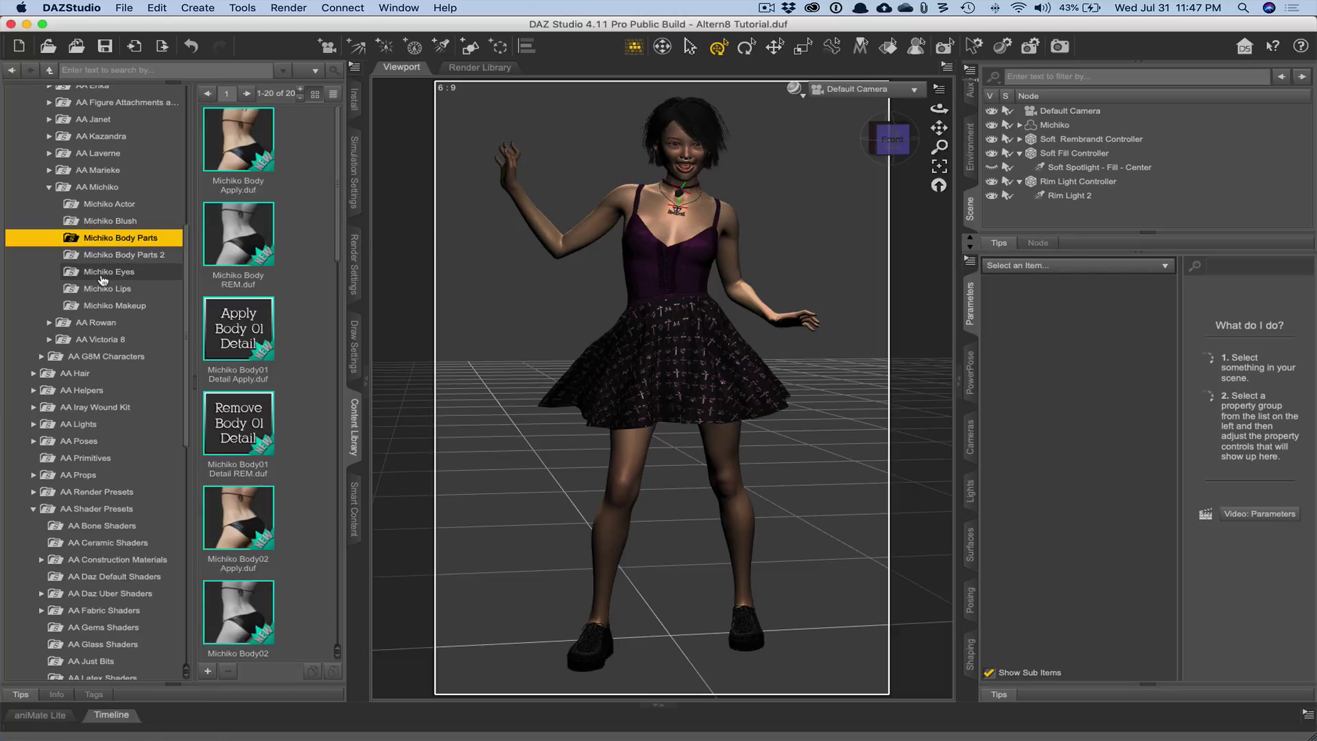
pyautogui.click(103, 275)
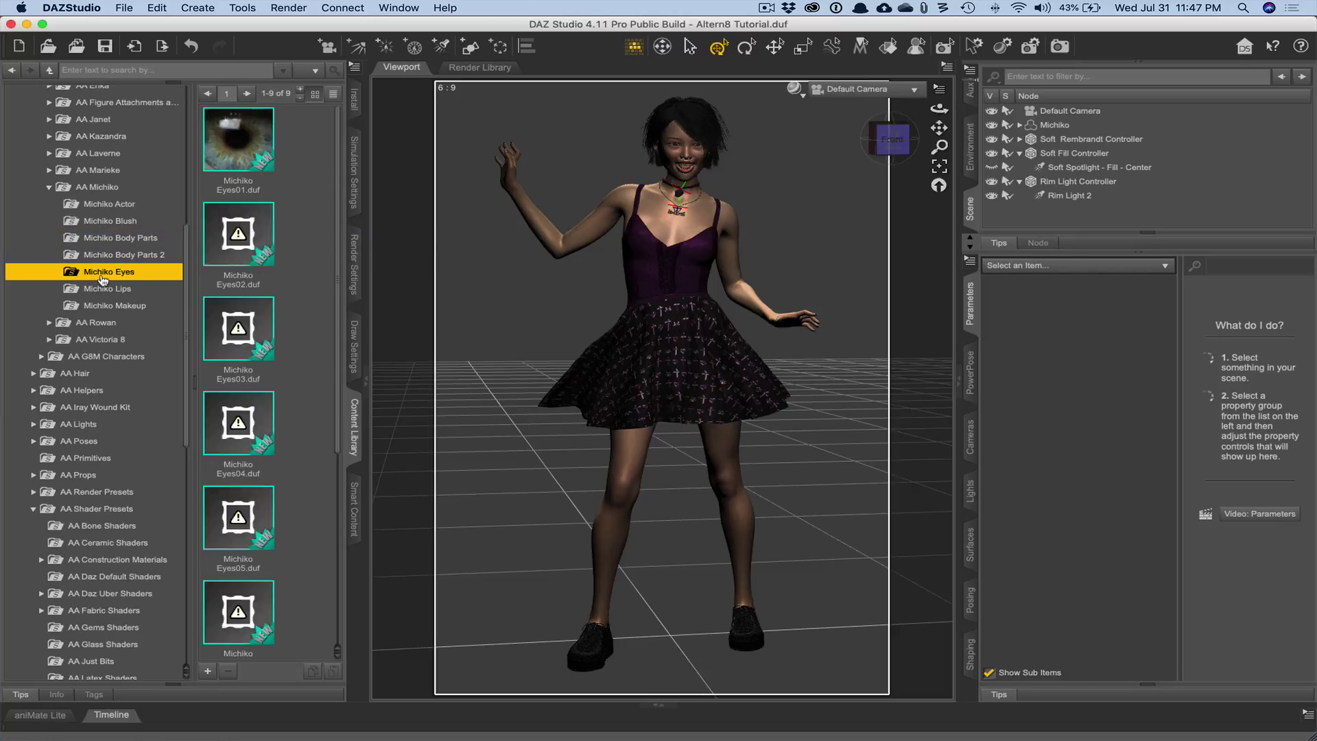
pyautogui.click(131, 310)
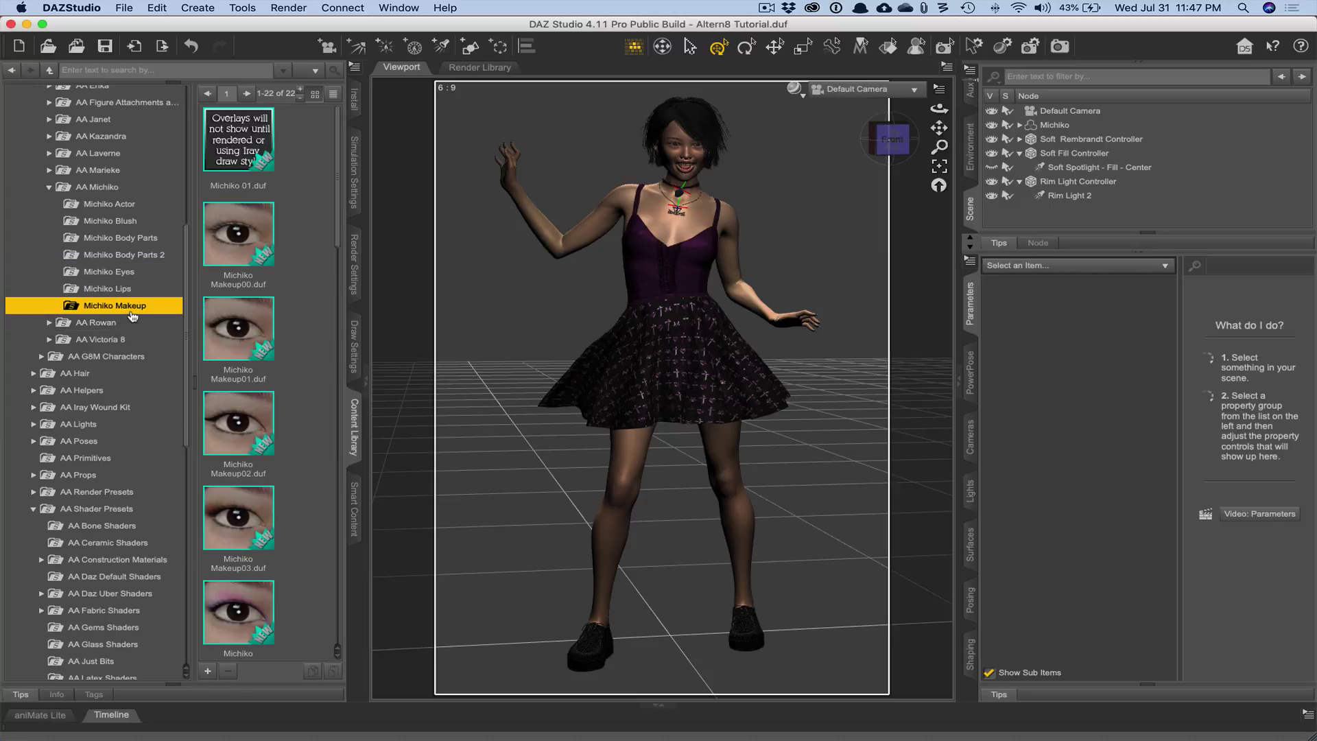
pyautogui.click(89, 273)
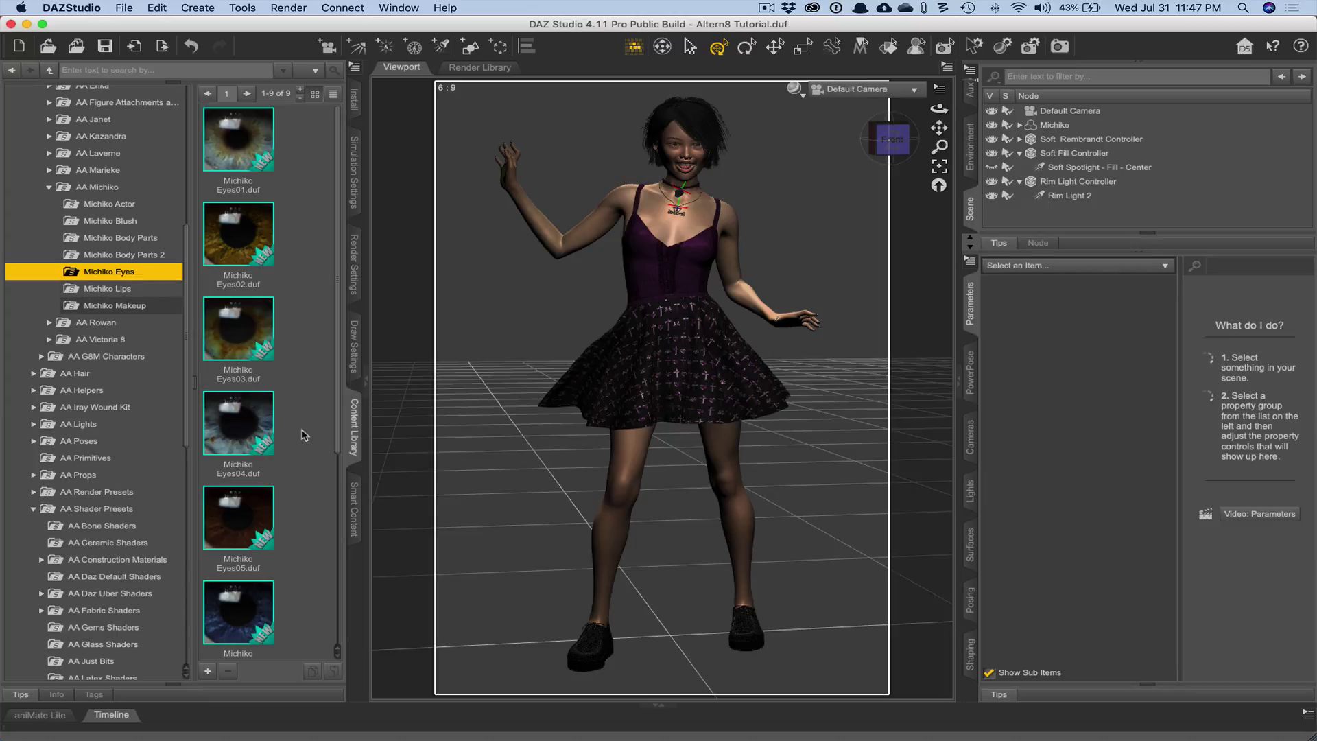
pyautogui.scroll(-5, 305, 435)
pyautogui.scroll(-5, 304, 435)
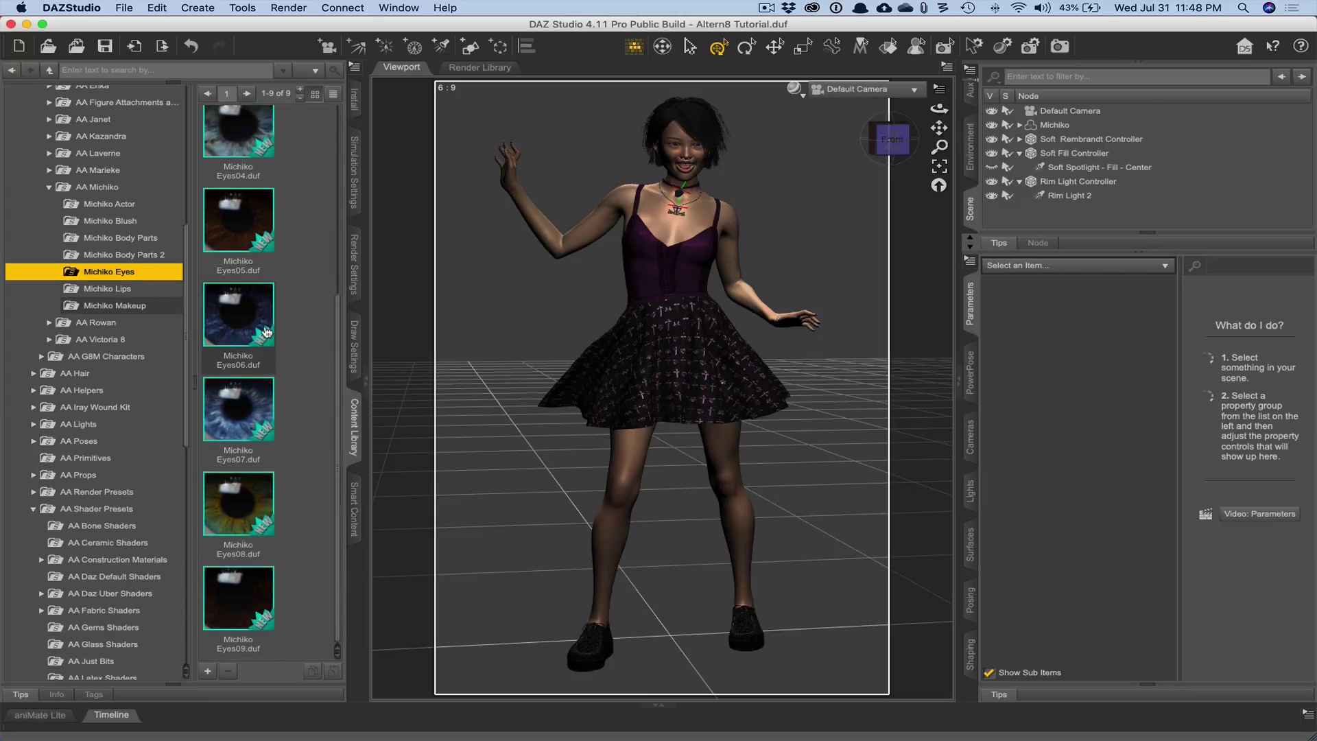
pyautogui.scroll(5, 236, 206)
pyautogui.doubleClick(250, 423)
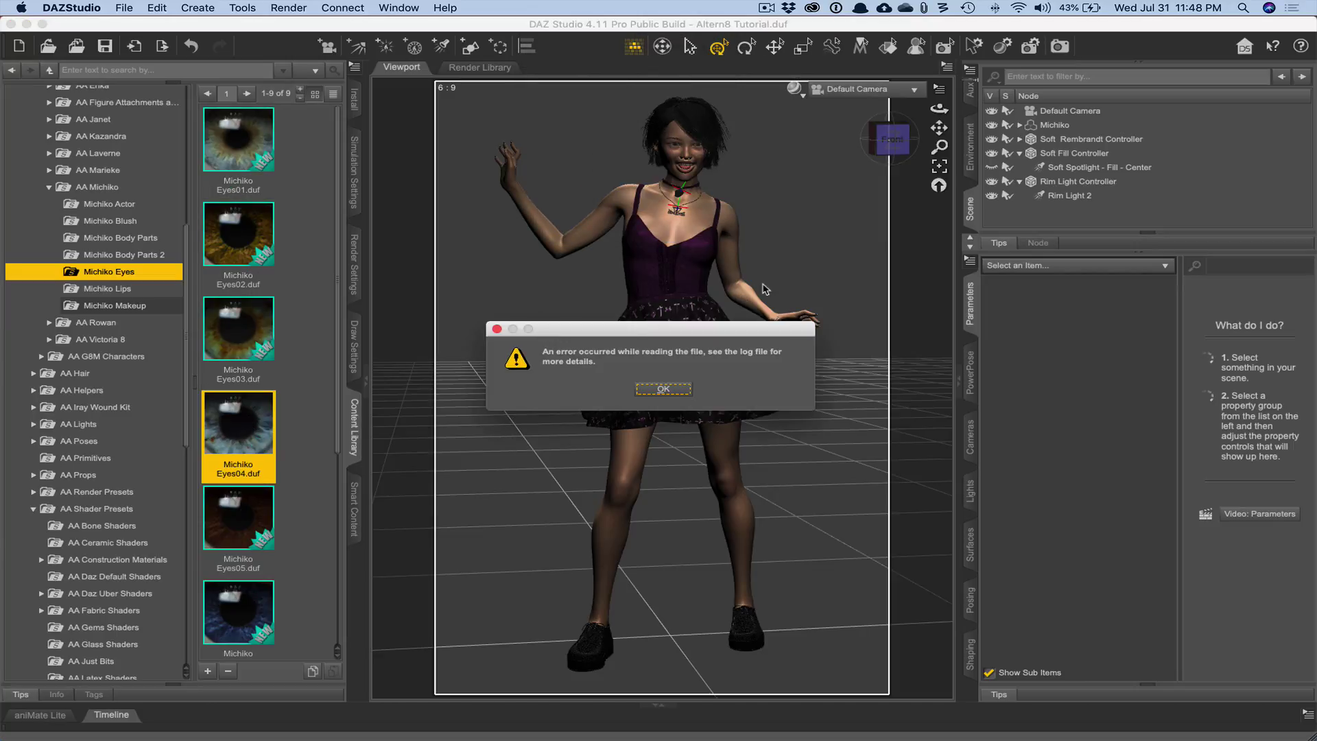
pyautogui.click(665, 389)
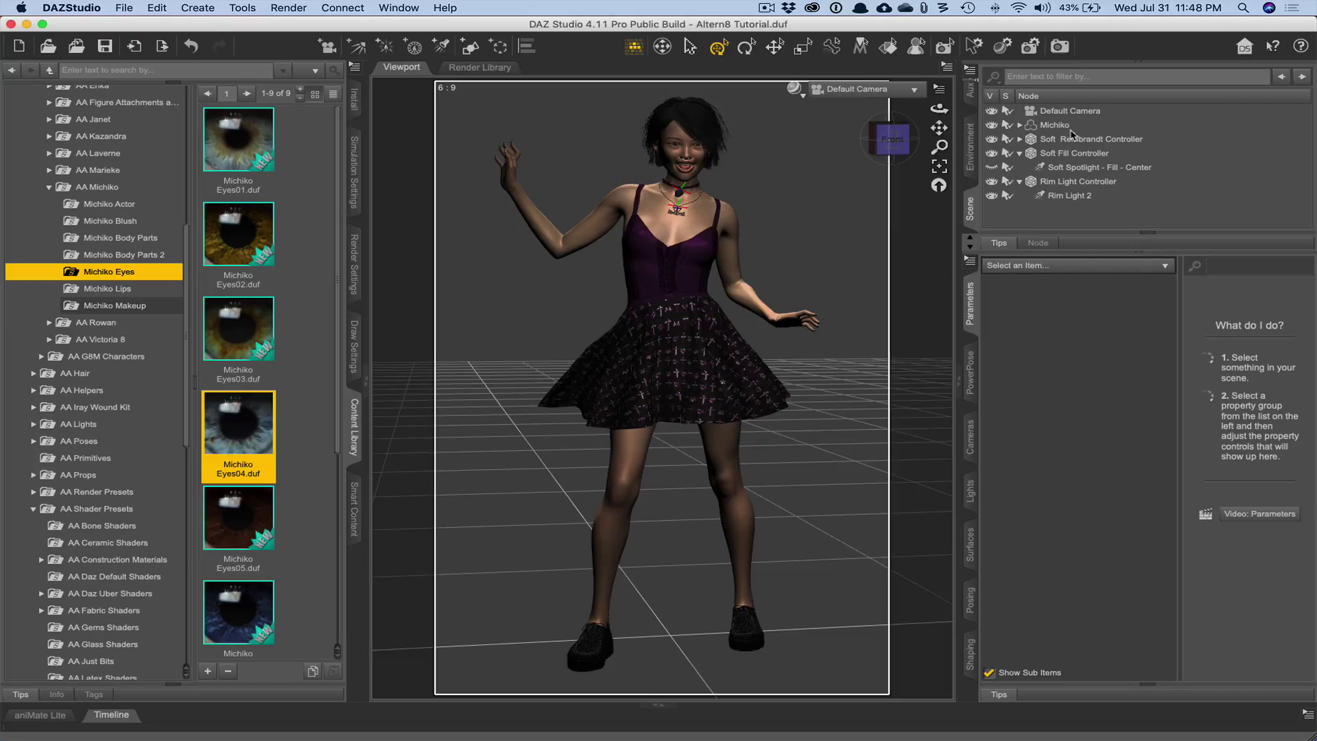
pyautogui.doubleClick(240, 425)
pyautogui.moveTo(216, 411)
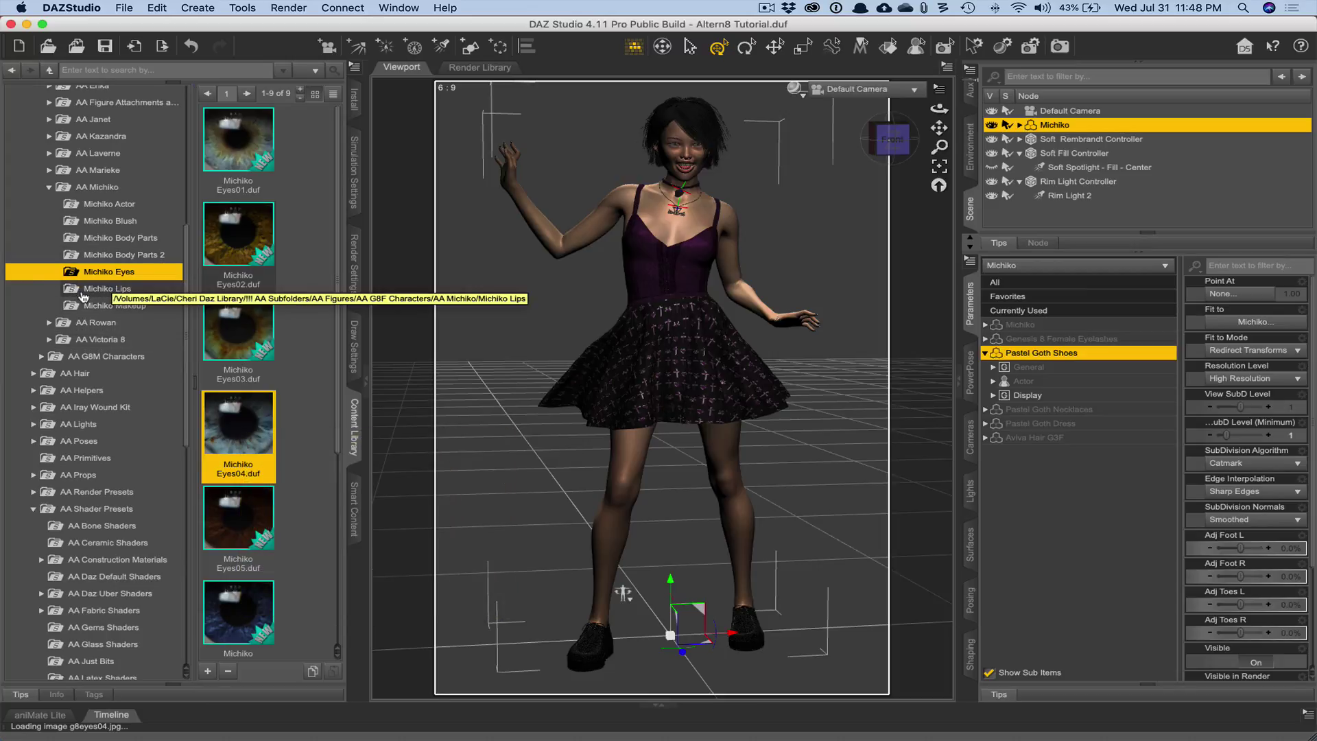
# - Create a new camera named "Head cam" that copies the active view of the Default Camera
pyautogui.click(854, 90)
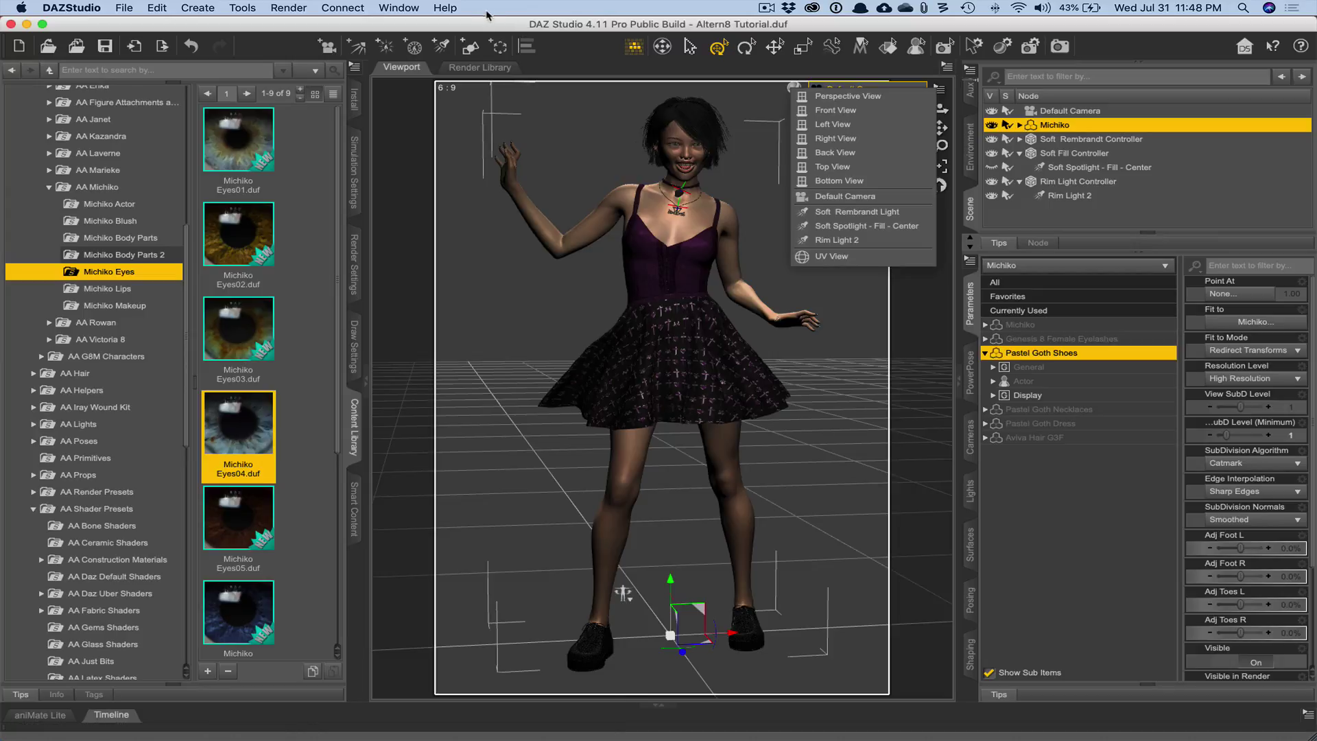
pyautogui.click(446, 27)
pyautogui.click(198, 6)
pyautogui.click(227, 25)
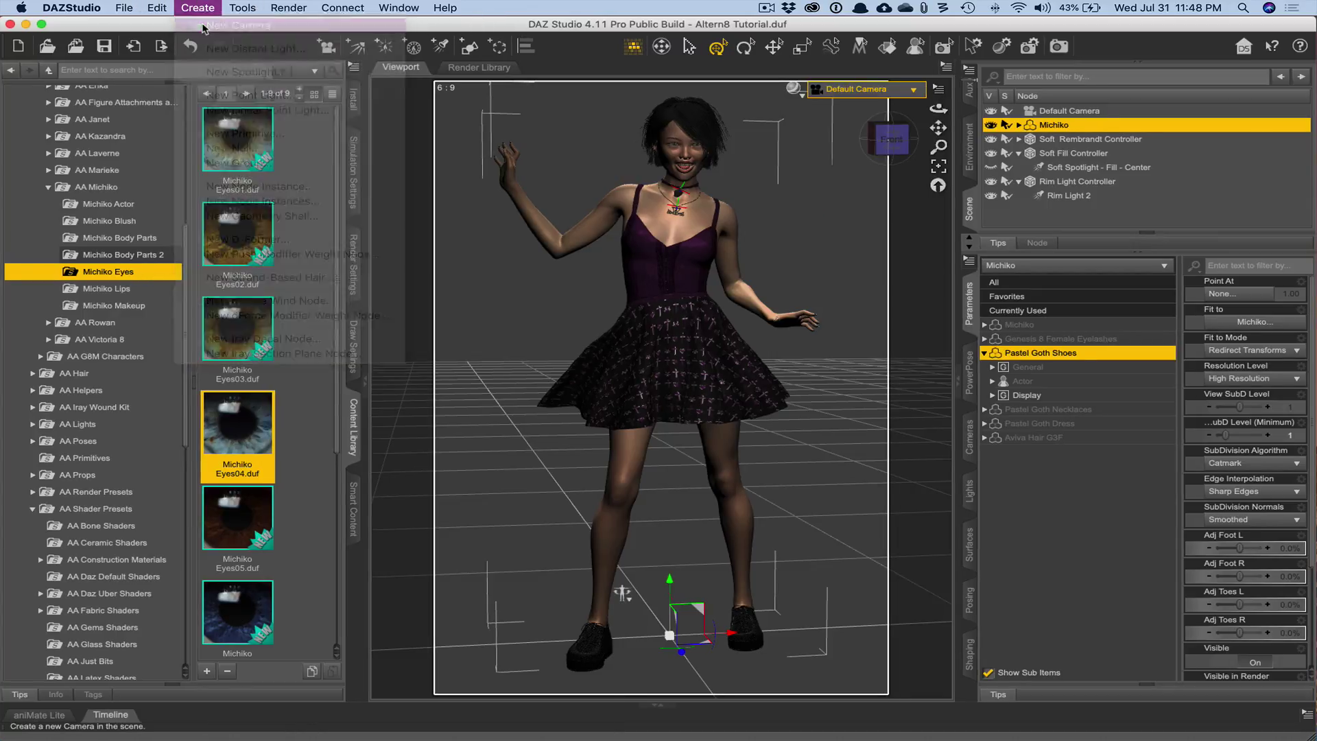
pyautogui.tripleClick(596, 366)
pyautogui.write('Head c')
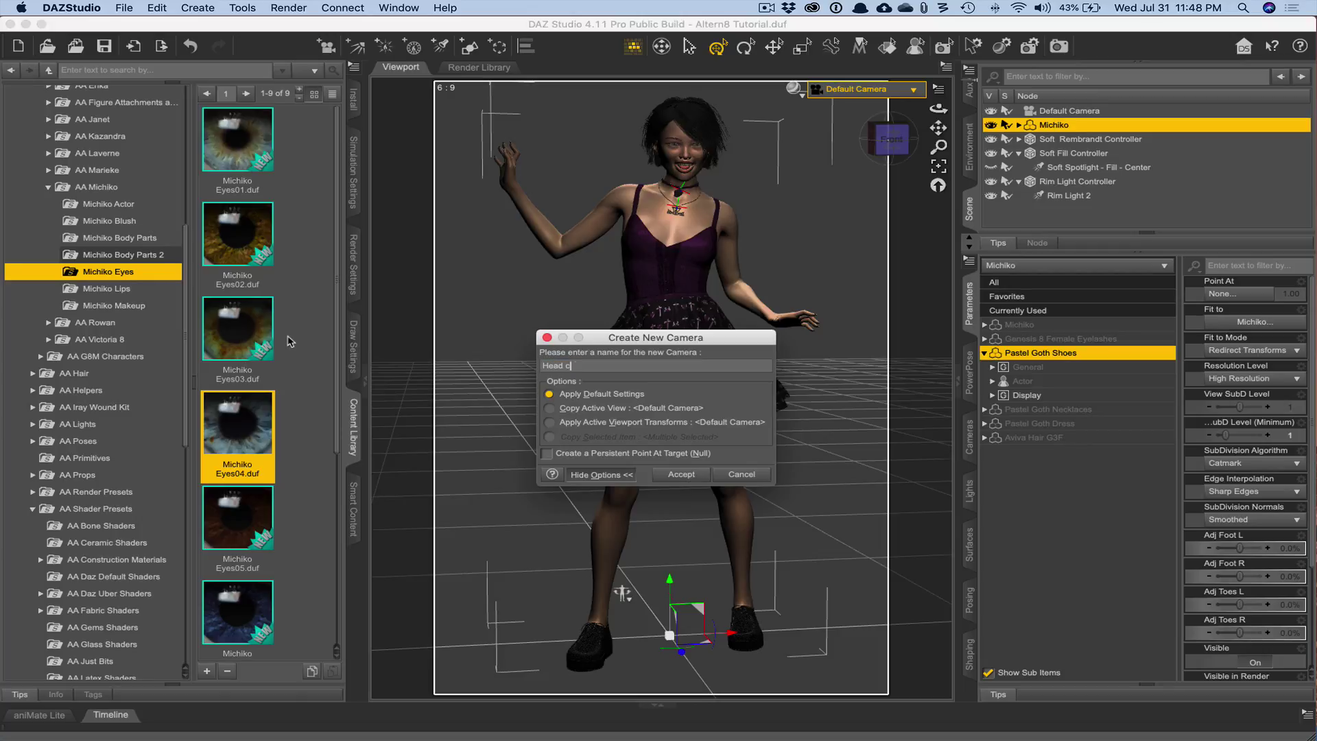
pyautogui.click(581, 410)
pyautogui.click(673, 475)
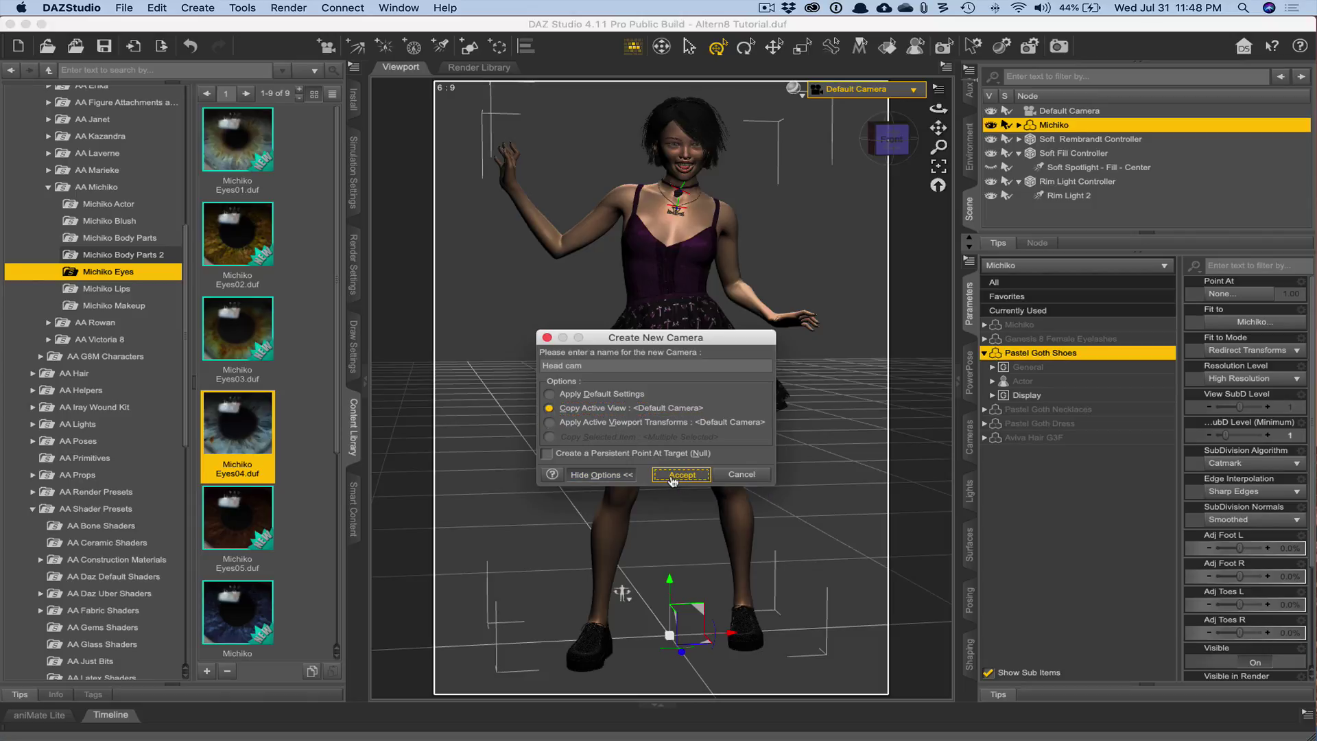
# - Switch the viewport to Head cam and frame it closely on the figure's head and chest
pyautogui.click(850, 89)
pyautogui.click(827, 206)
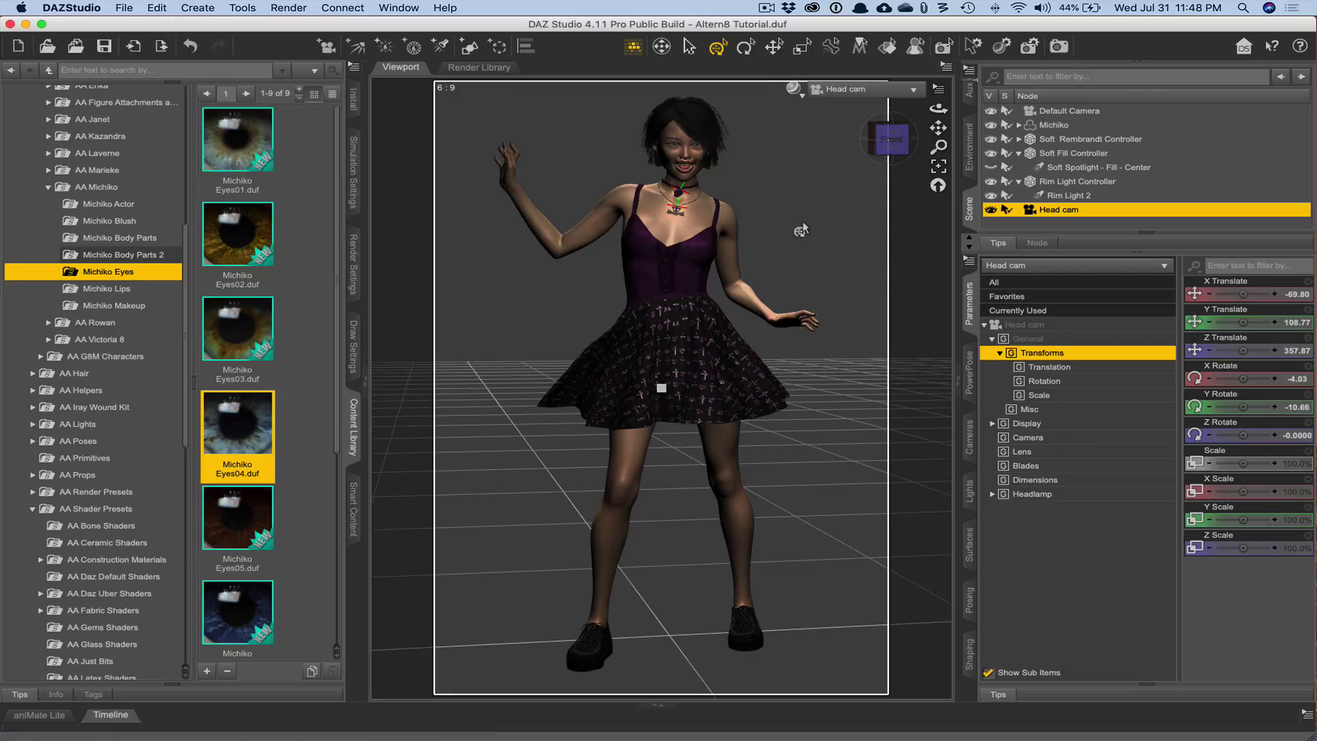
pyautogui.moveTo(926, 147); pyautogui.dragTo(669, 162)
pyautogui.scroll(-2, 669, 162)
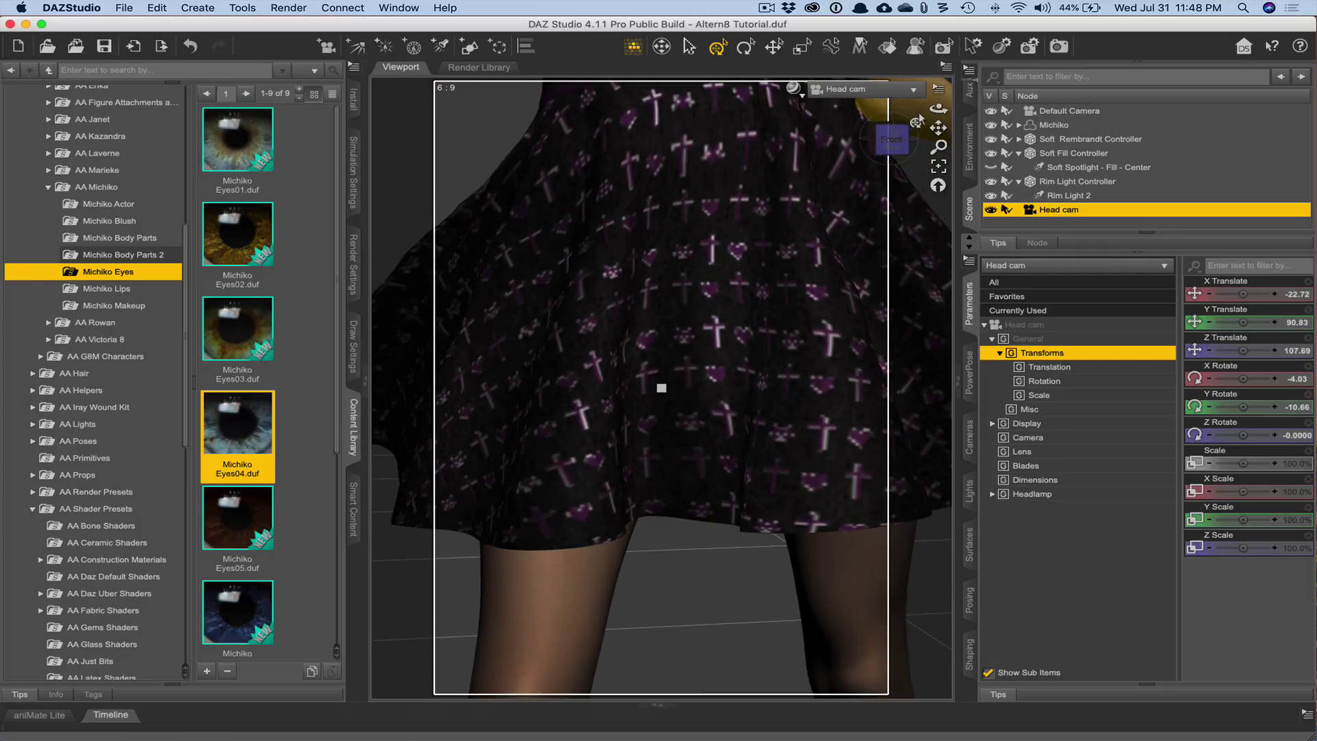
pyautogui.moveTo(939, 128); pyautogui.dragTo(909, 384)
pyautogui.moveTo(907, 463); pyautogui.dragTo(898, 599)
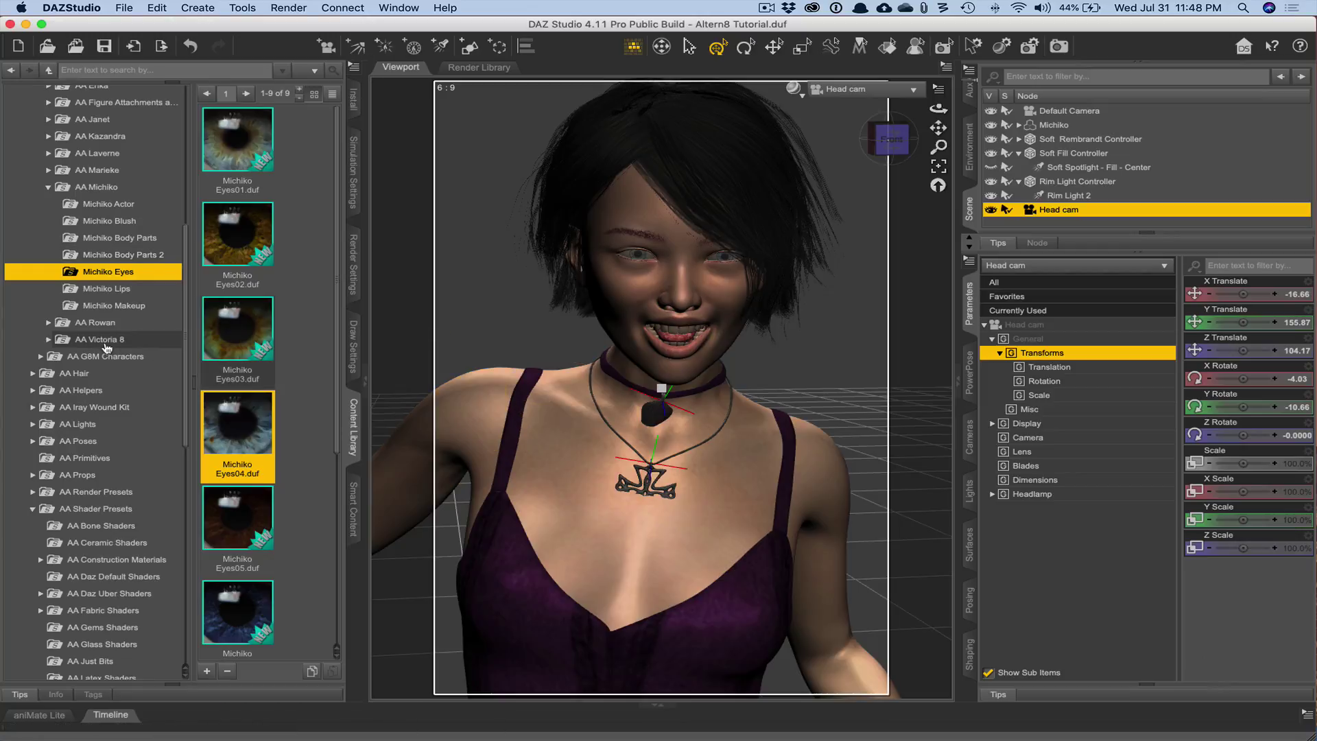
# - Apply the Michiko Makeup14 preset from the Michiko Makeup folder to the Michiko figure
pyautogui.click(91, 290)
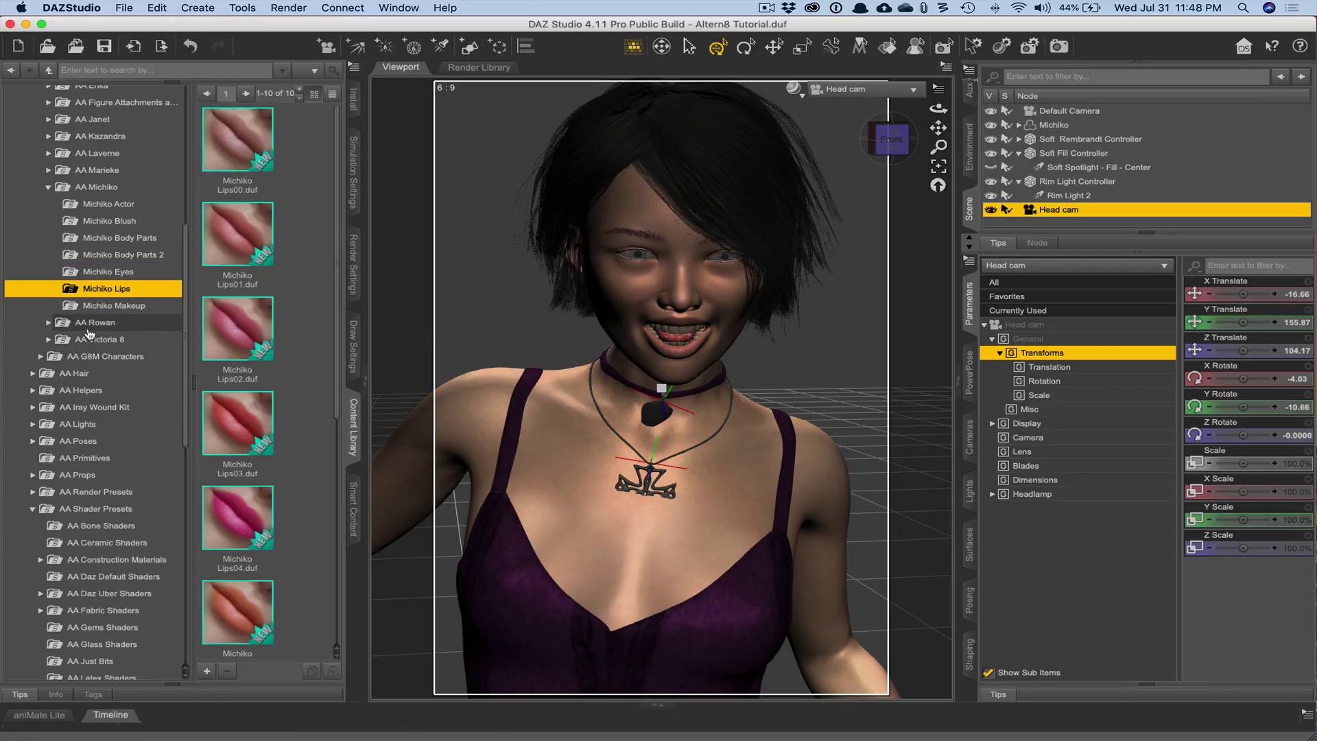
pyautogui.click(92, 309)
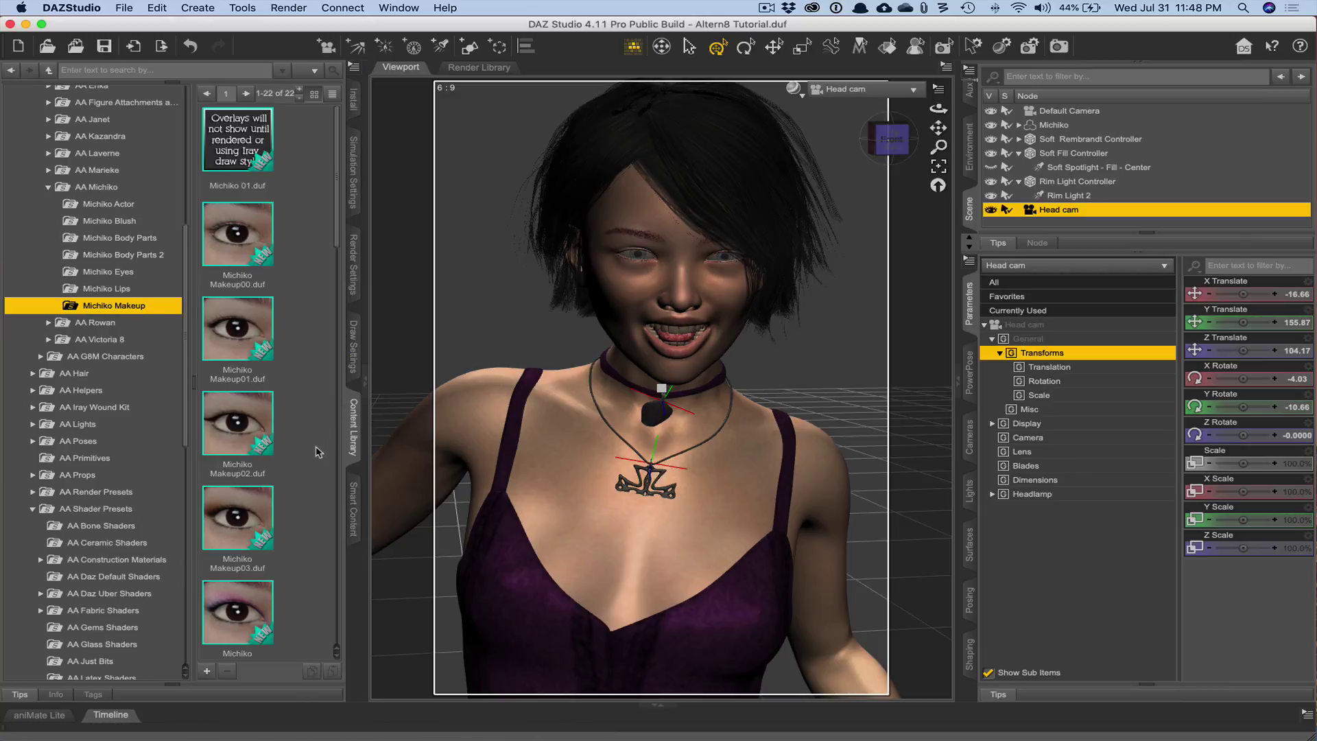
pyautogui.scroll(-10, 318, 453)
pyautogui.scroll(-15, 318, 453)
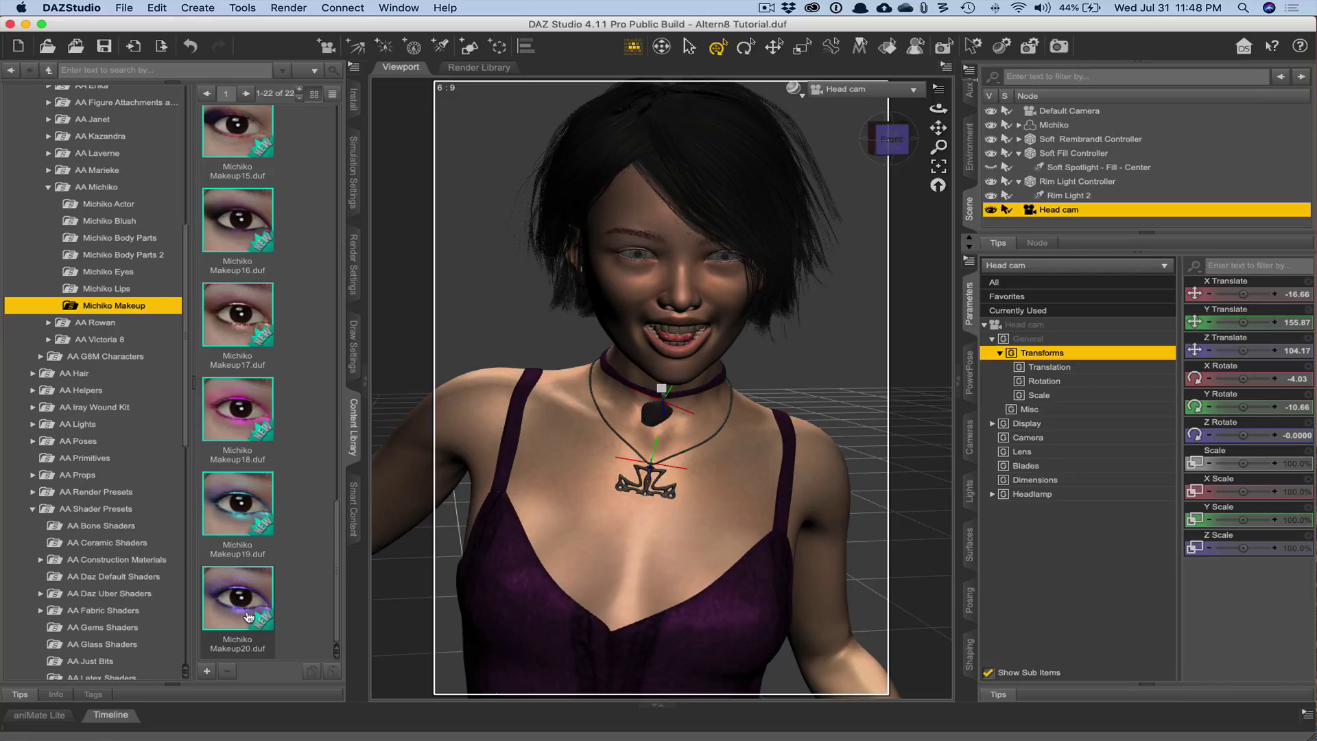
pyautogui.scroll(10, 268, 481)
pyautogui.scroll(1, 267, 479)
pyautogui.click(228, 398)
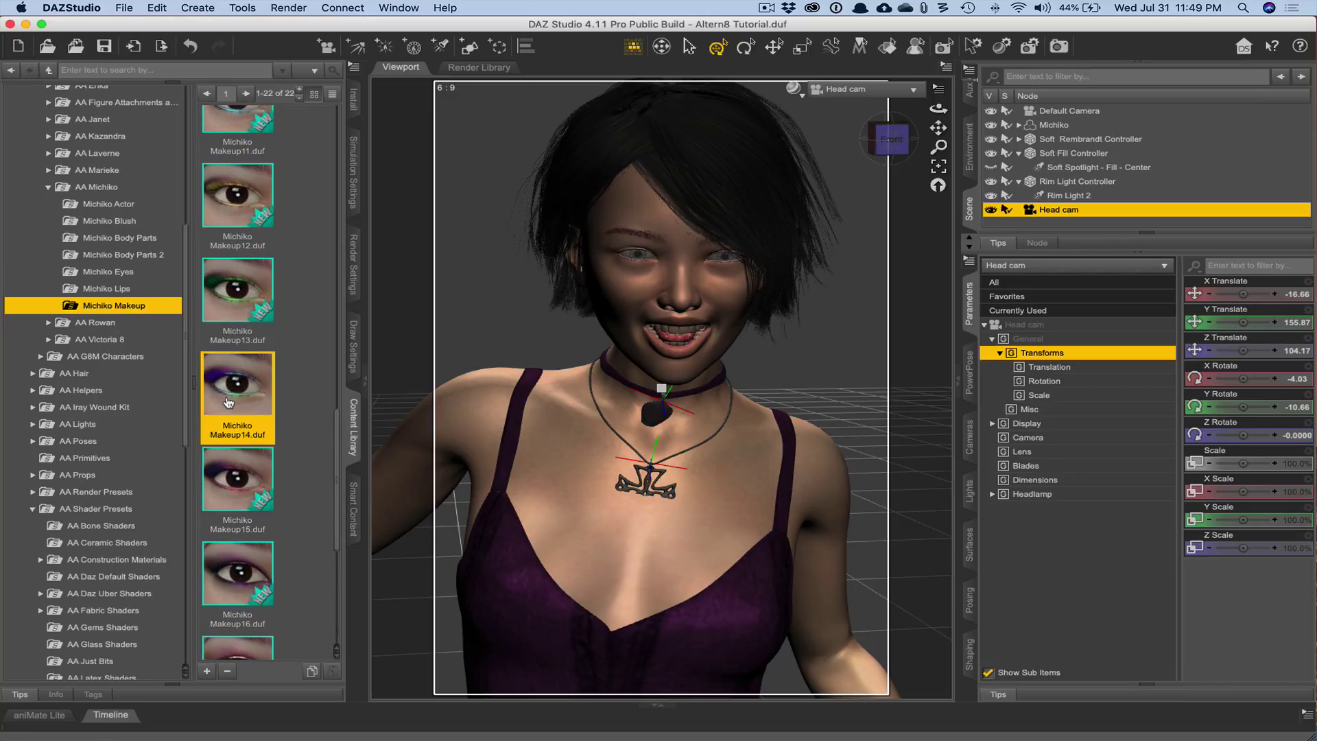
pyautogui.click(1055, 139)
pyautogui.click(1055, 127)
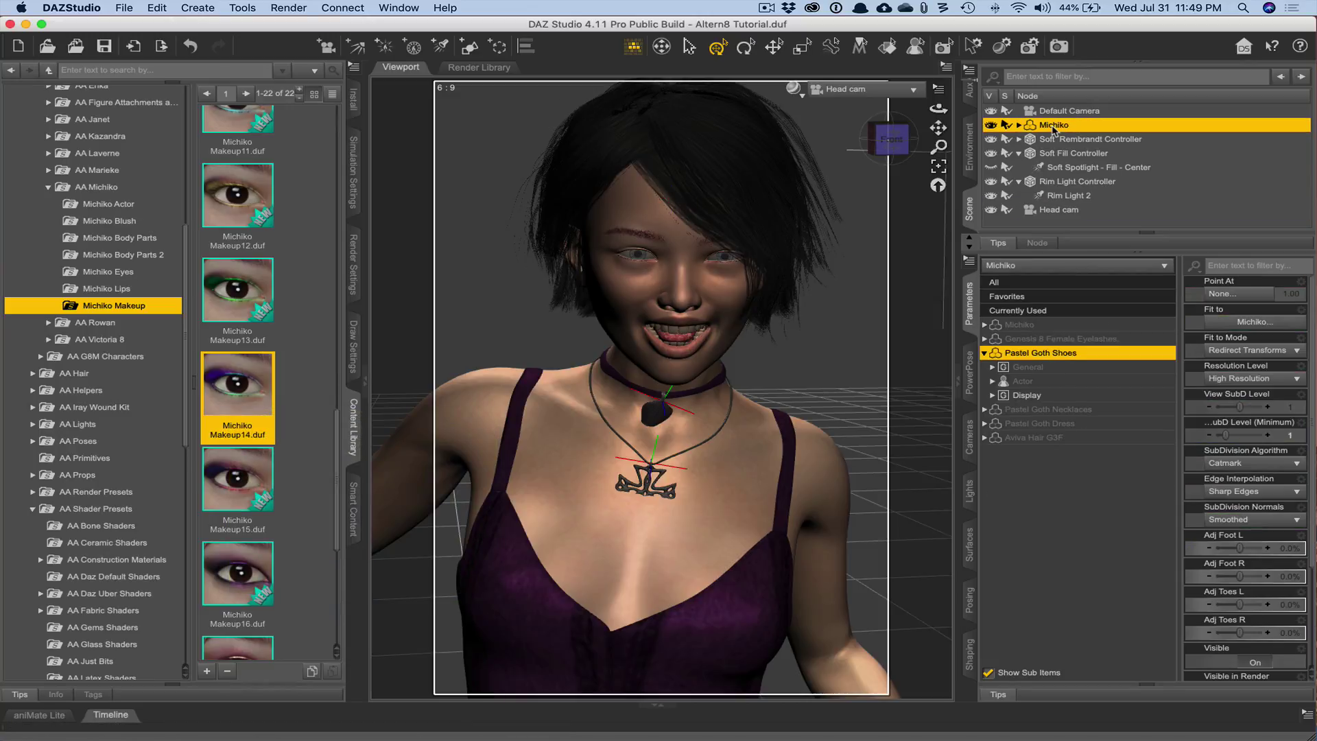
pyautogui.doubleClick(239, 397)
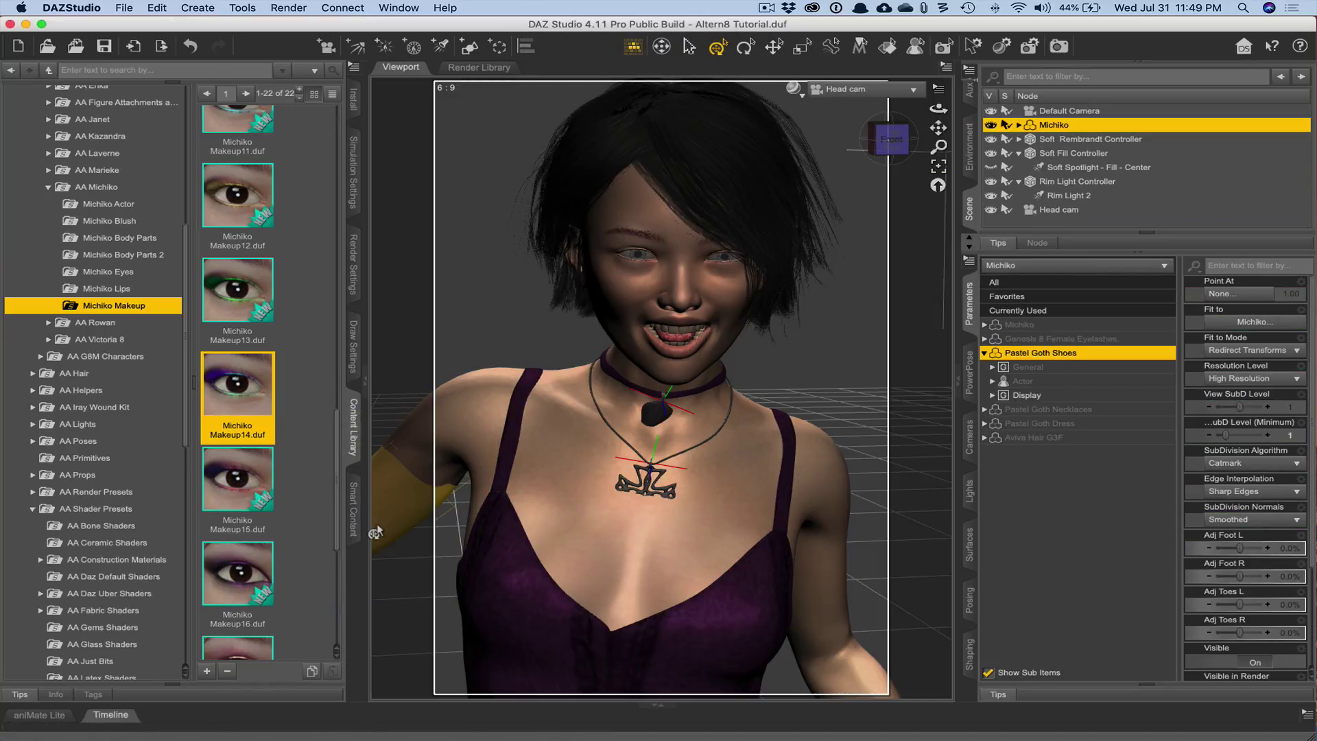
# - Apply the Michiko Lips06 preset from the Michiko Lips folder to the Michiko figure
pyautogui.scroll(-5, 308, 564)
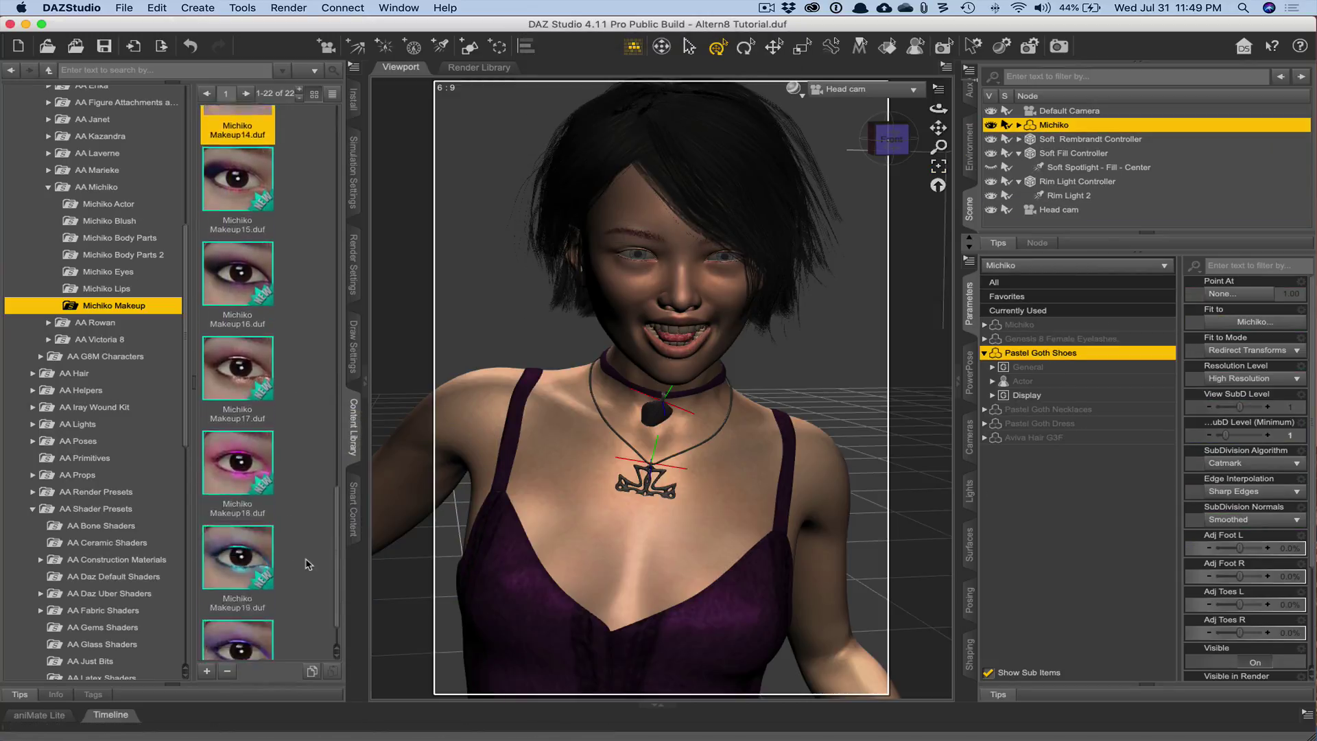
pyautogui.click(102, 288)
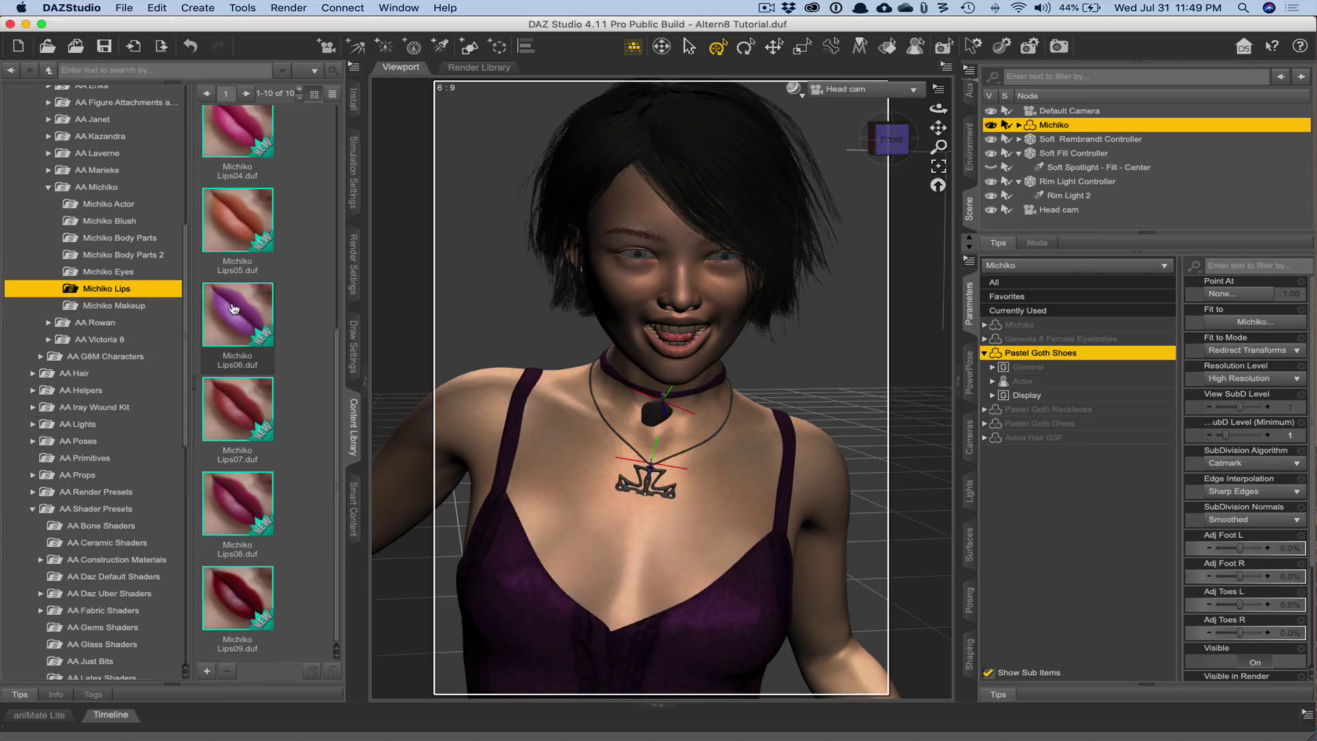
pyautogui.doubleClick(234, 309)
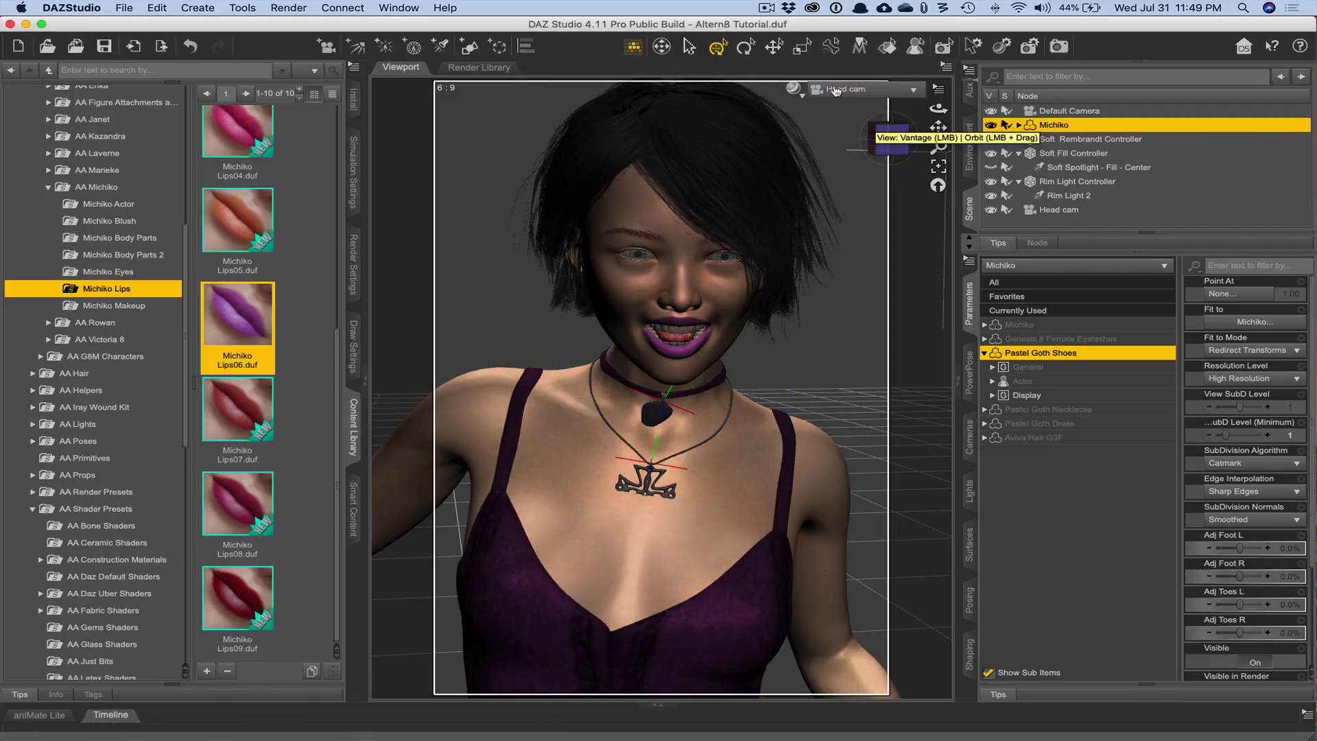
# - Set the viewport draw style to NVIDIA Iray and apply the Michiko Blush02 preset from the Michiko Blush folder
pyautogui.click(794, 90)
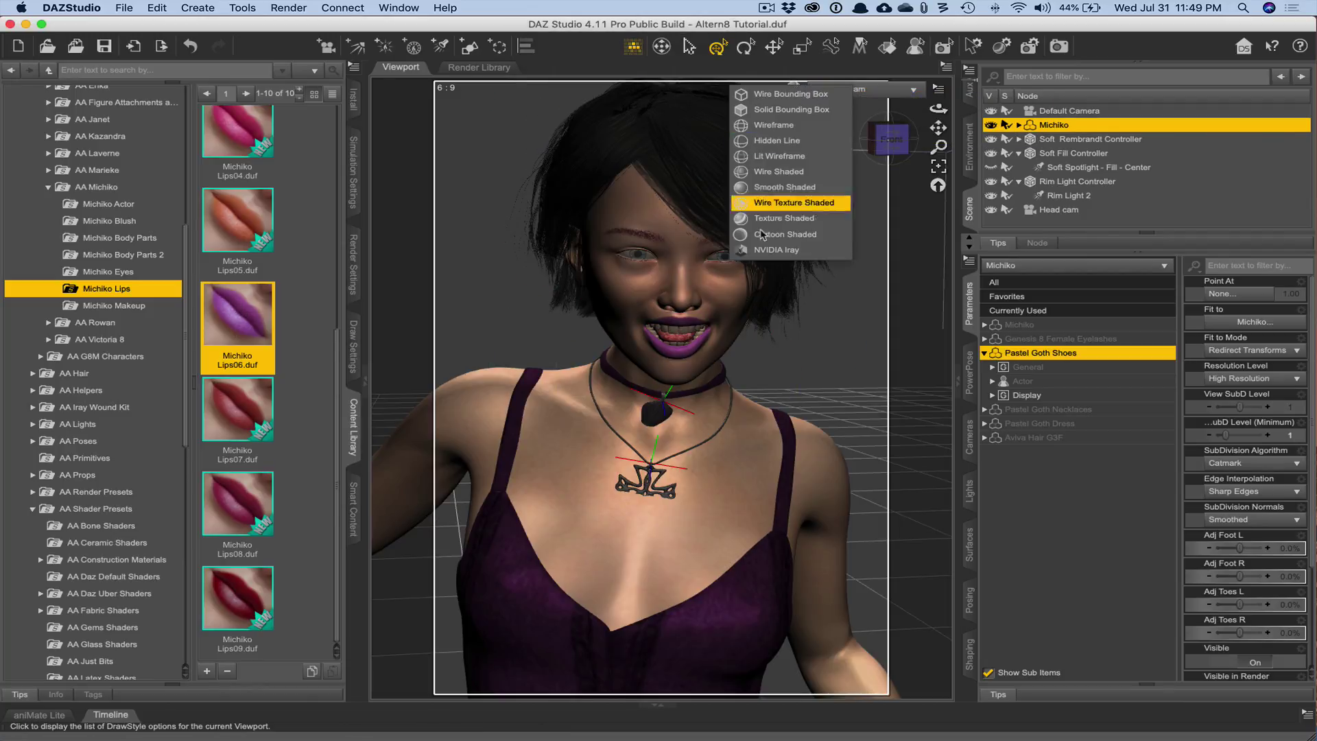
pyautogui.click(773, 254)
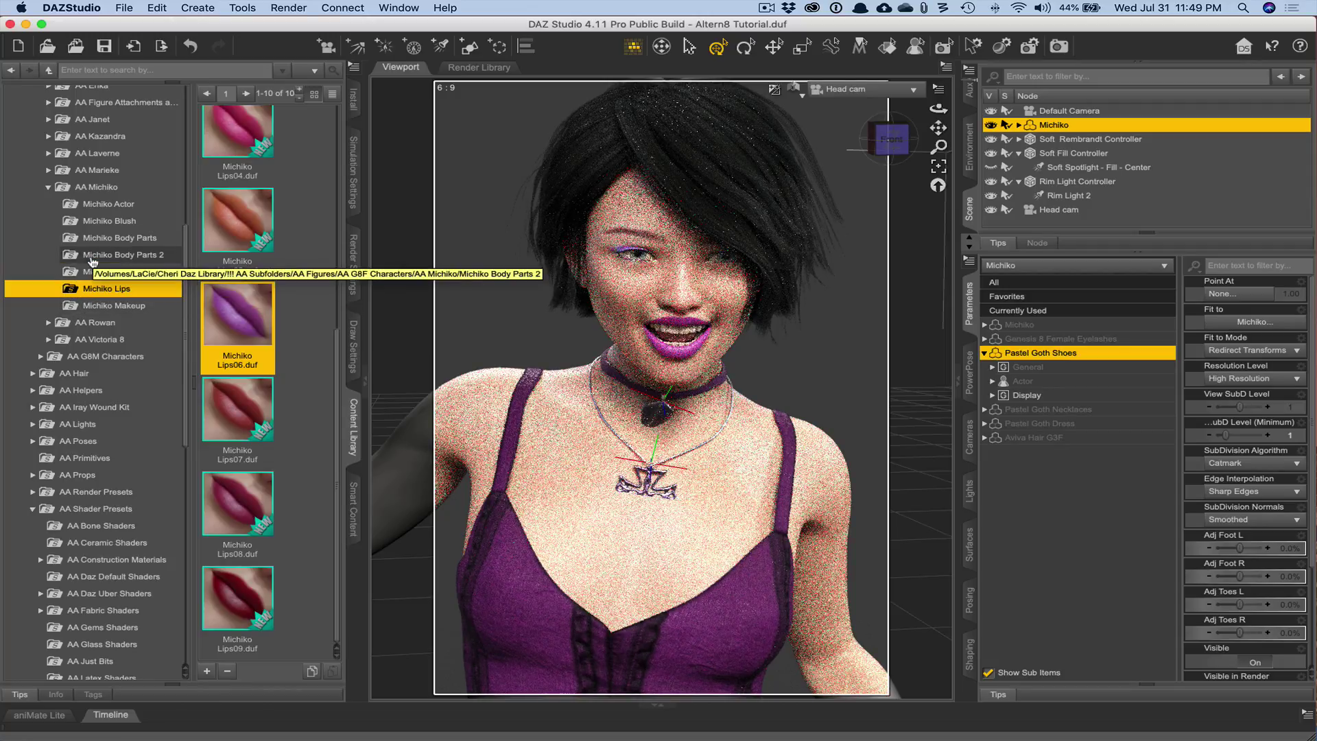
pyautogui.click(108, 221)
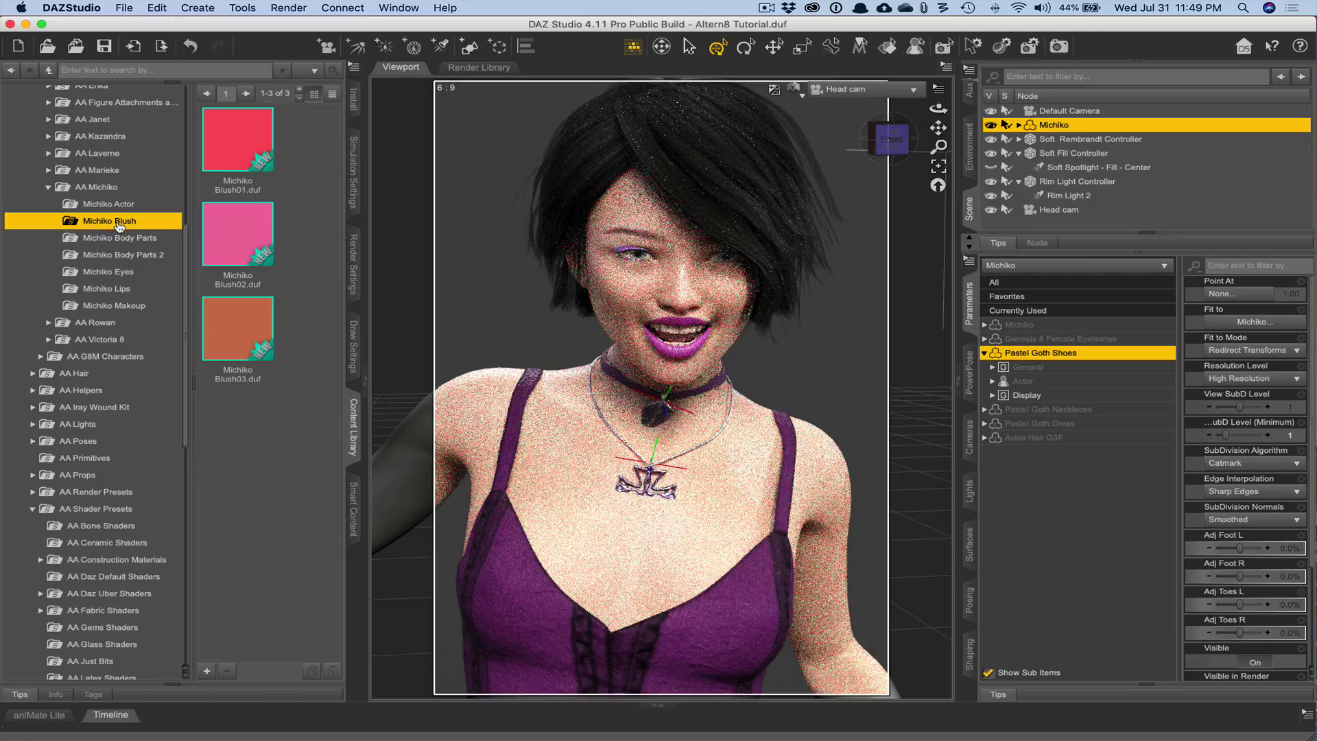
pyautogui.doubleClick(233, 232)
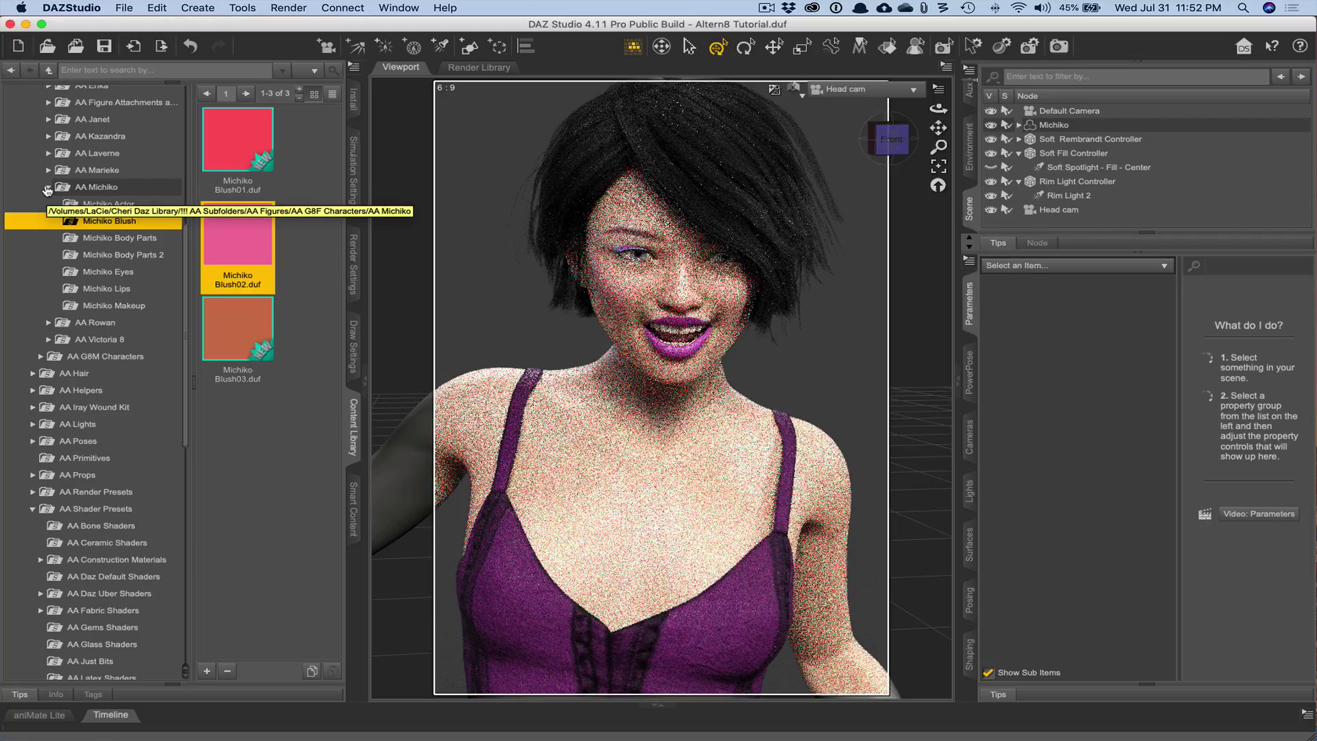
# - Collapse the AA Michiko and AA G8F Characters folders in the content library
pyautogui.click(797, 89)
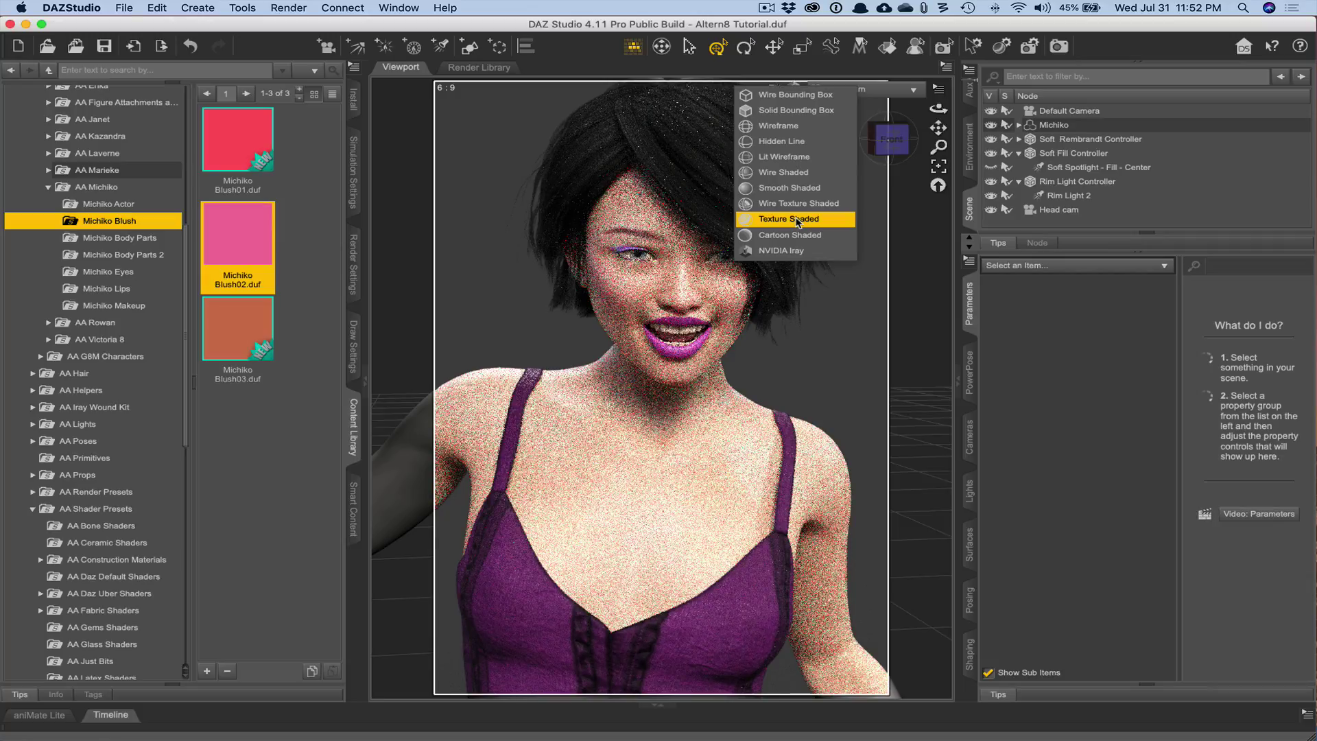
pyautogui.click(47, 192)
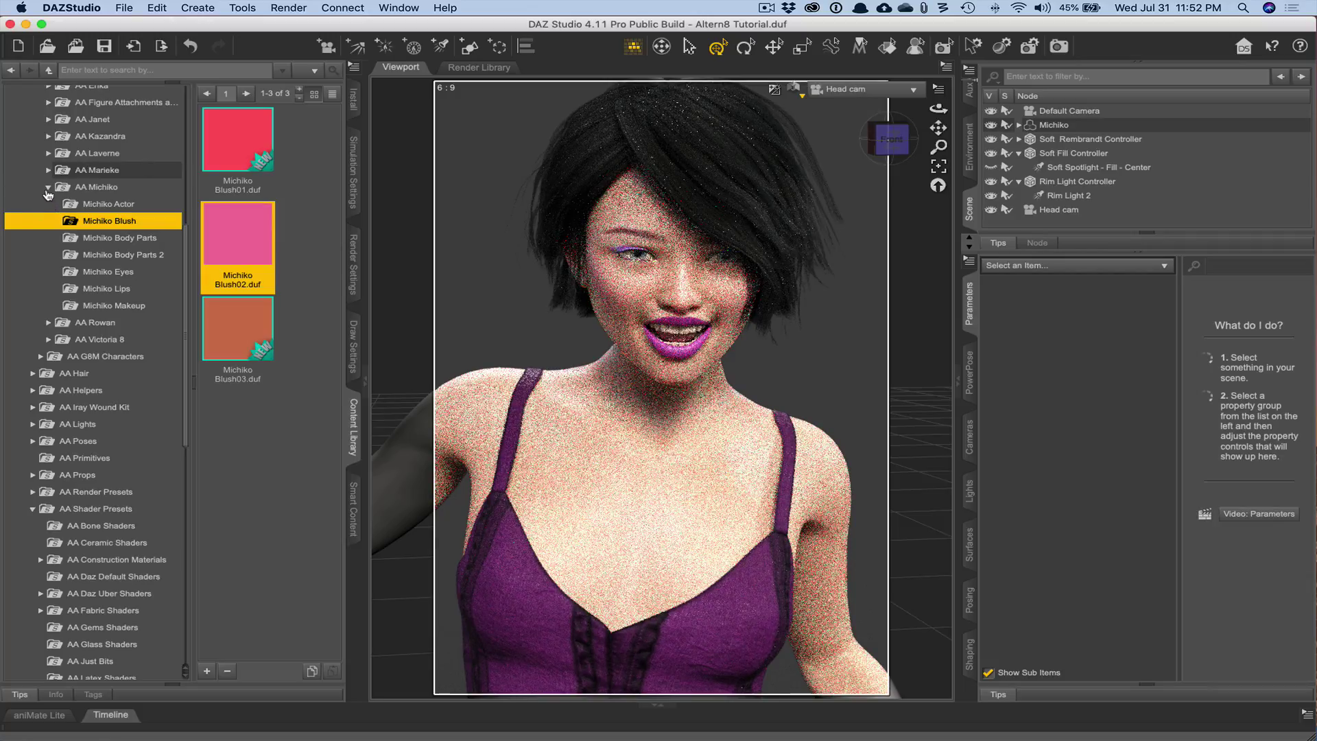
pyautogui.click(47, 189)
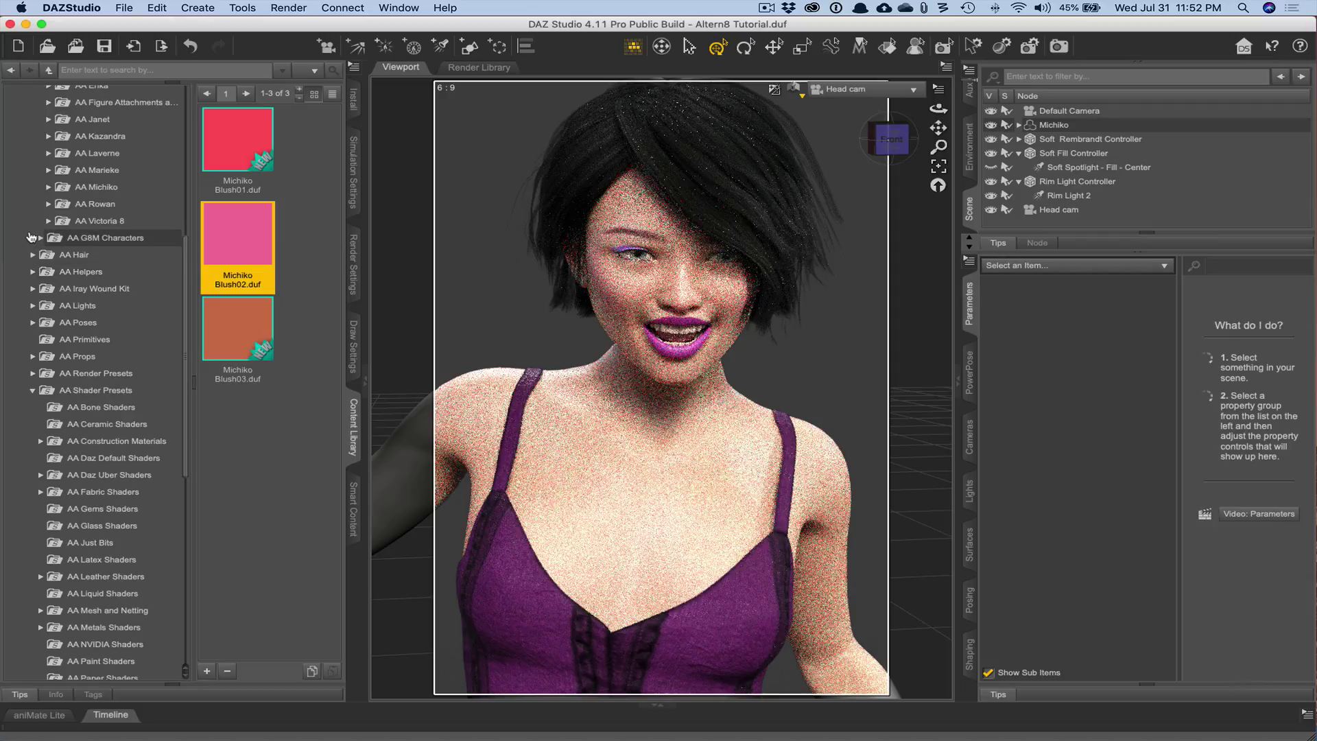
pyautogui.scroll(9, 43, 247)
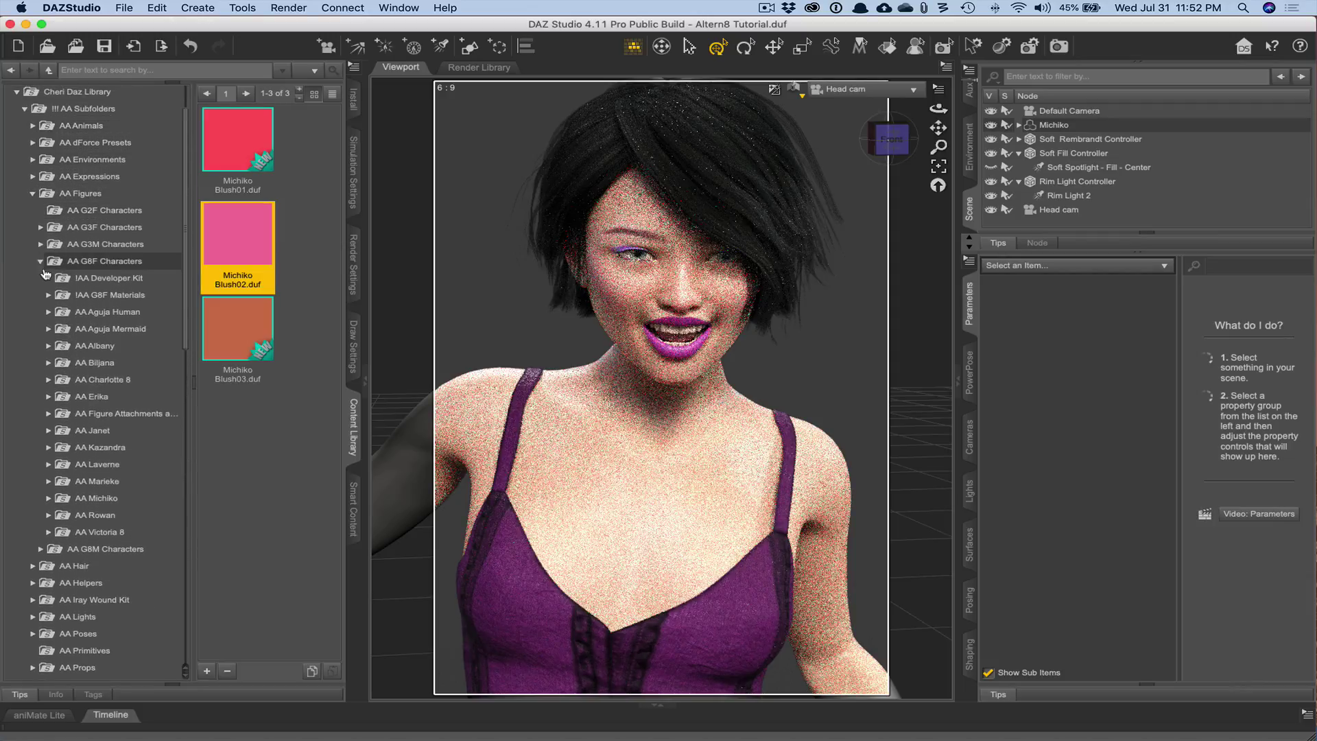
pyautogui.click(42, 263)
# - Expand the AA Altern8 Skin Shader System folder under AA Skin Shaders and open its !Altern8 Tips folder
pyautogui.scroll(-8, 88, 448)
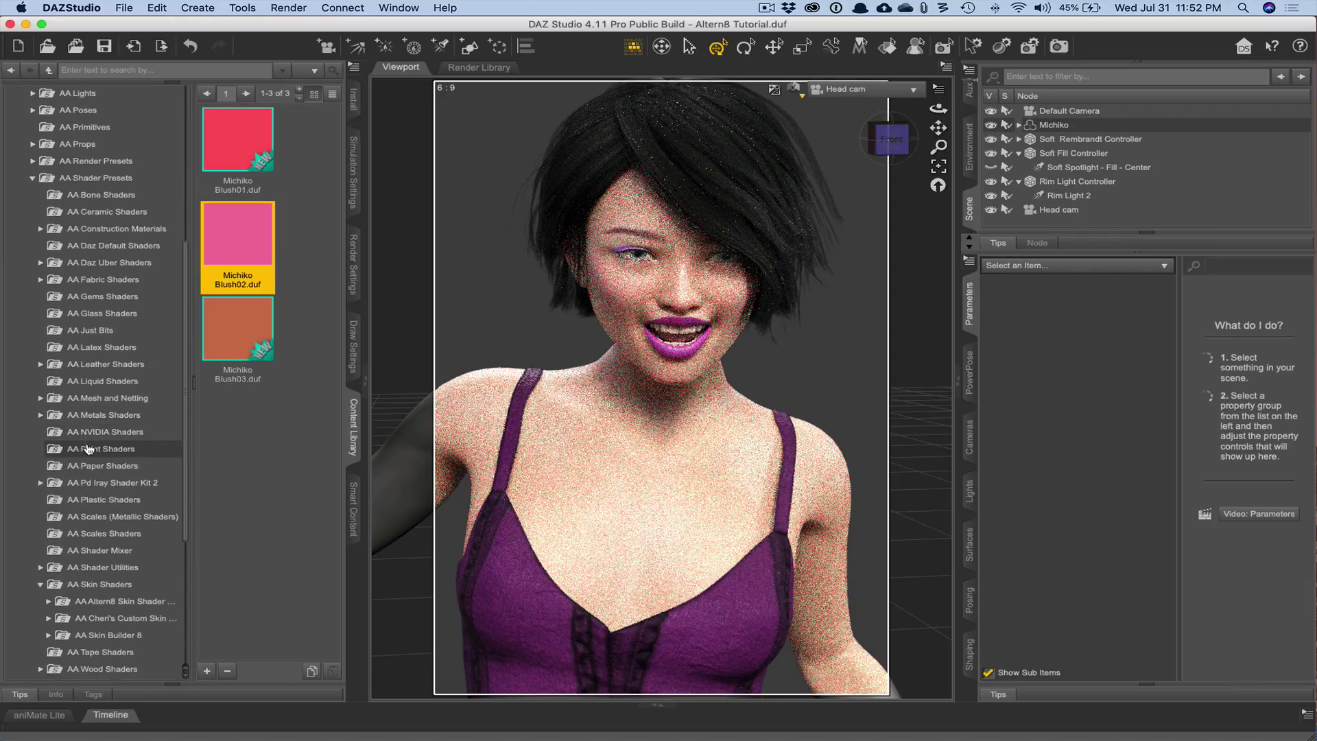
pyautogui.scroll(-3, 89, 449)
pyautogui.click(49, 368)
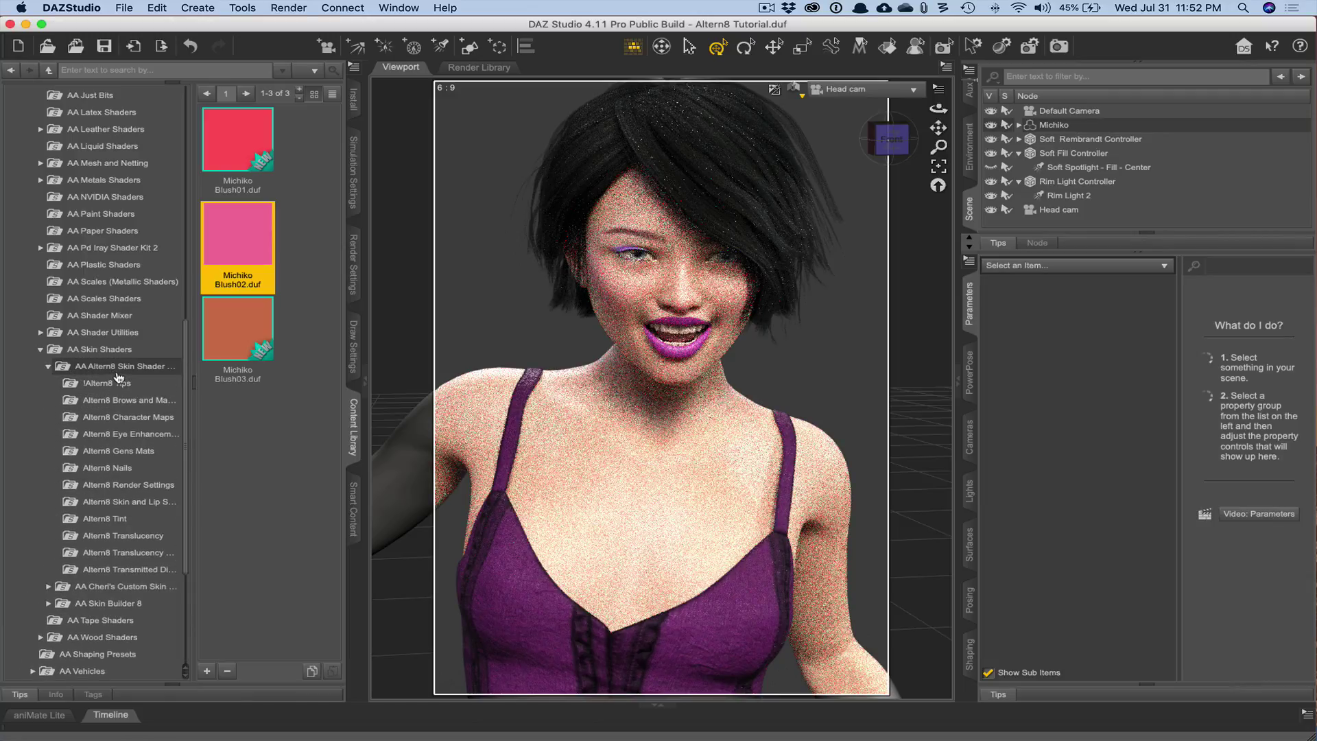
pyautogui.click(111, 386)
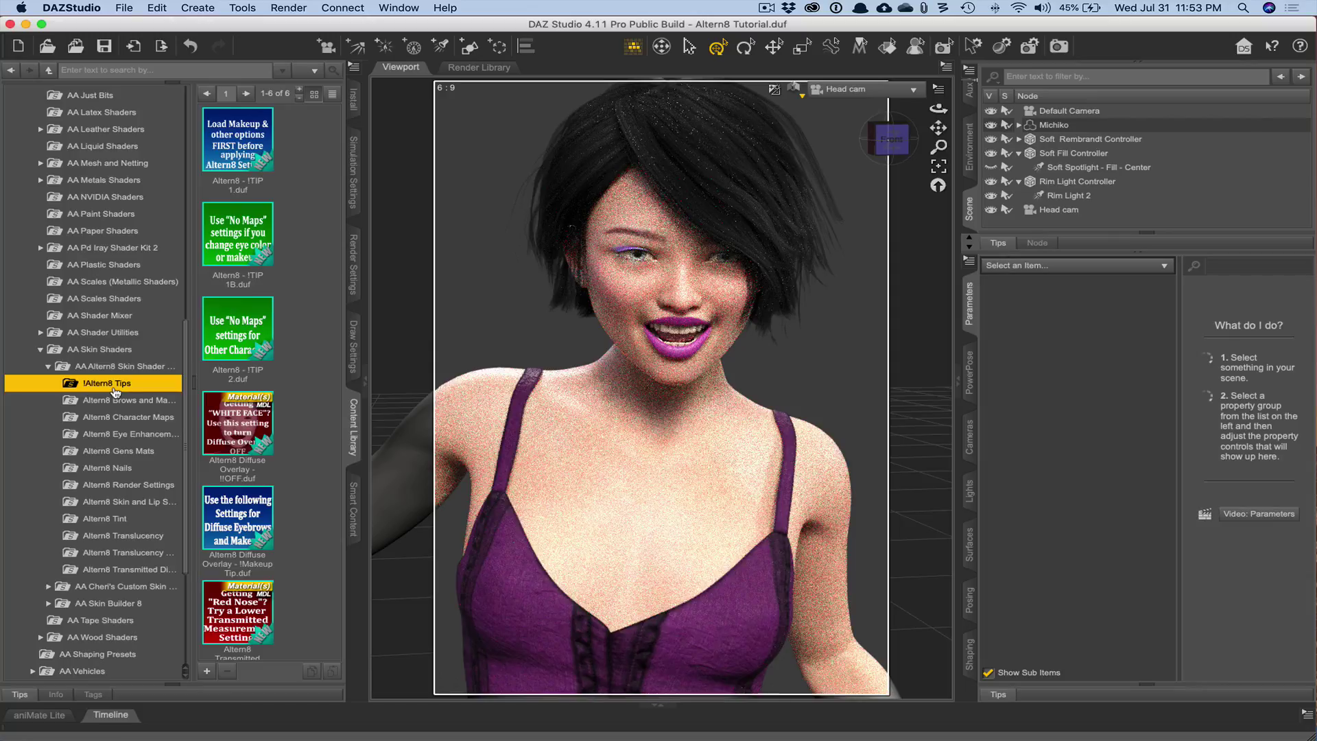
# - Open the Altern8 Brows and Makeup folder and slightly narrow the library's folder list
pyautogui.scroll(-5, 116, 392)
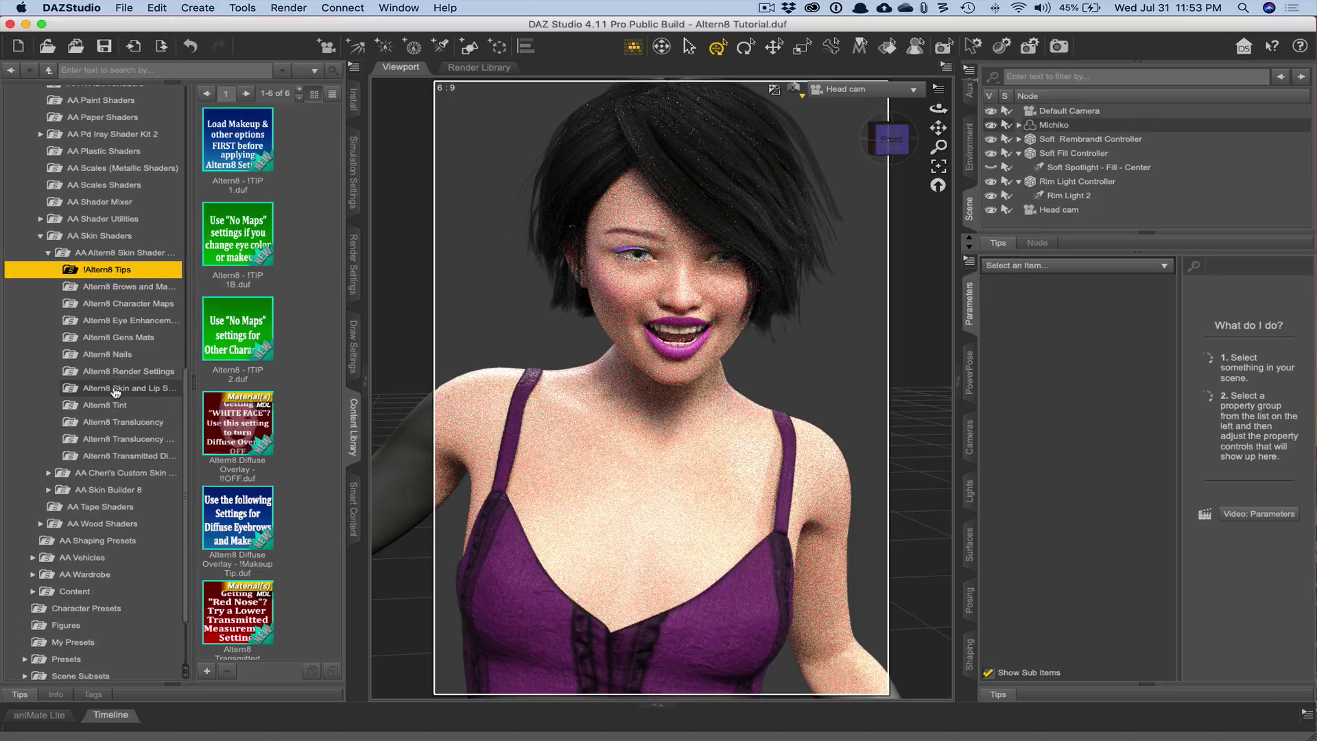
pyautogui.click(113, 291)
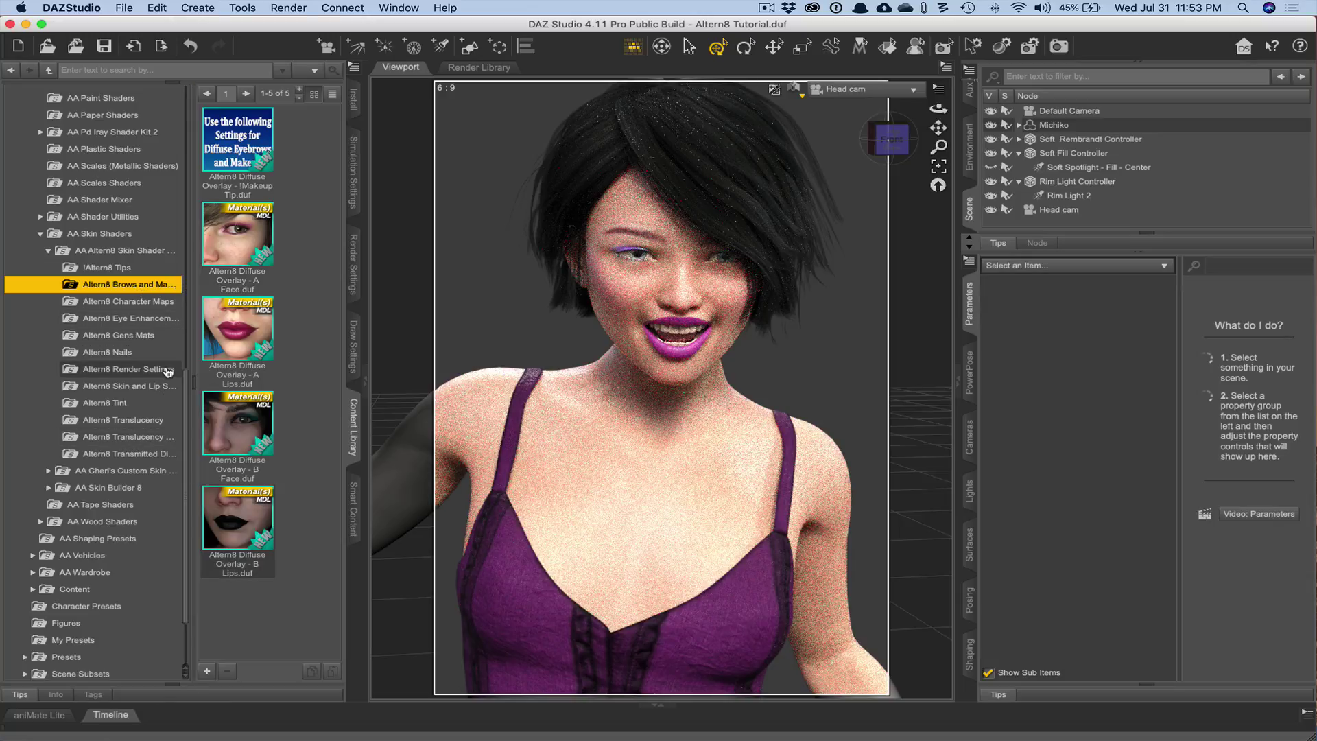
pyautogui.moveTo(193, 321); pyautogui.dragTo(248, 321)
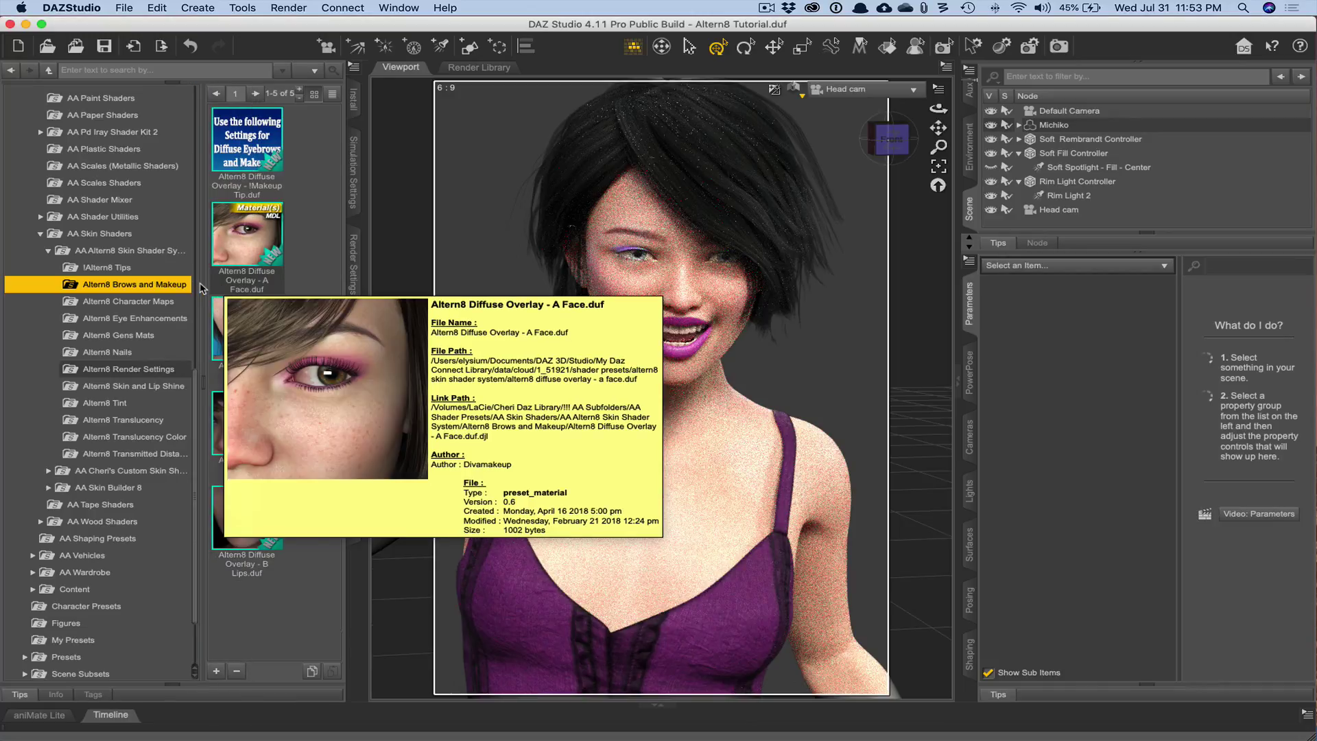
pyautogui.moveTo(202, 284); pyautogui.dragTo(169, 284)
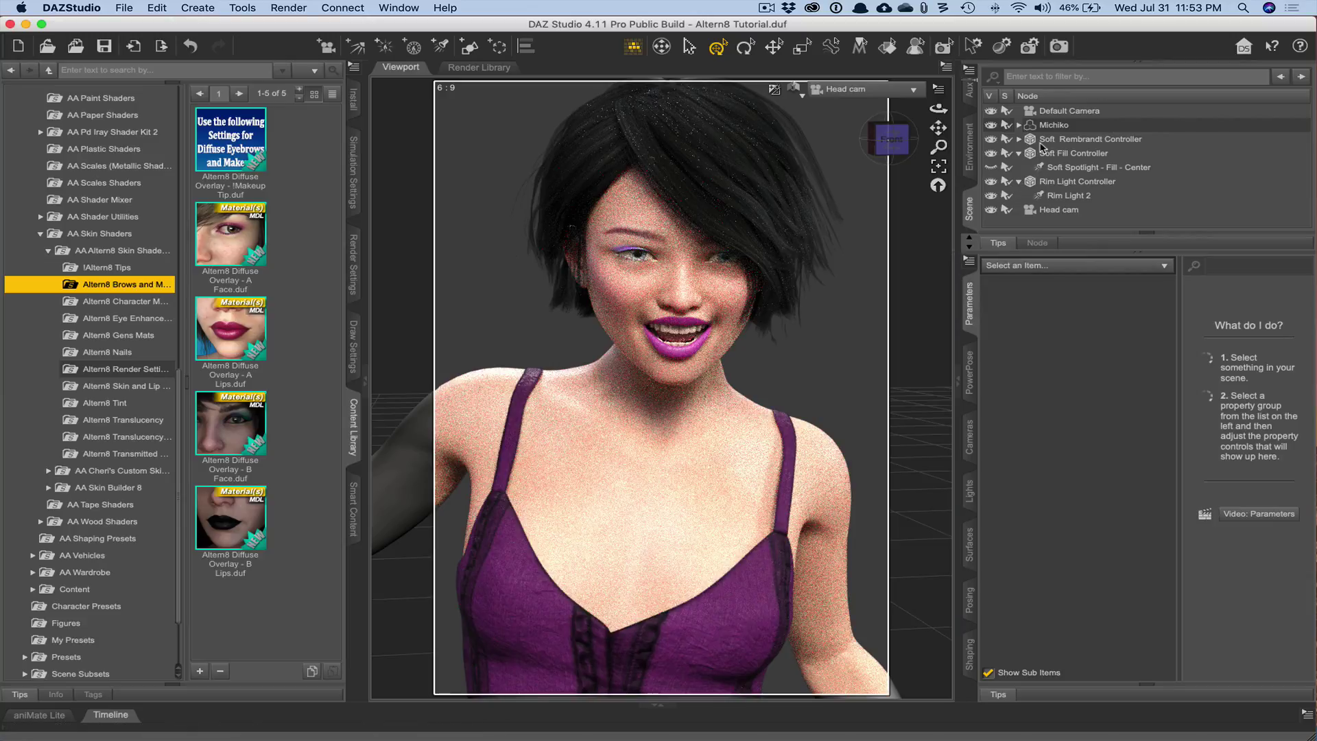
# - Select the Michiko figure in the scene and inspect the Altern8 Diffuse Overlay - B Lips preset
pyautogui.click(1053, 126)
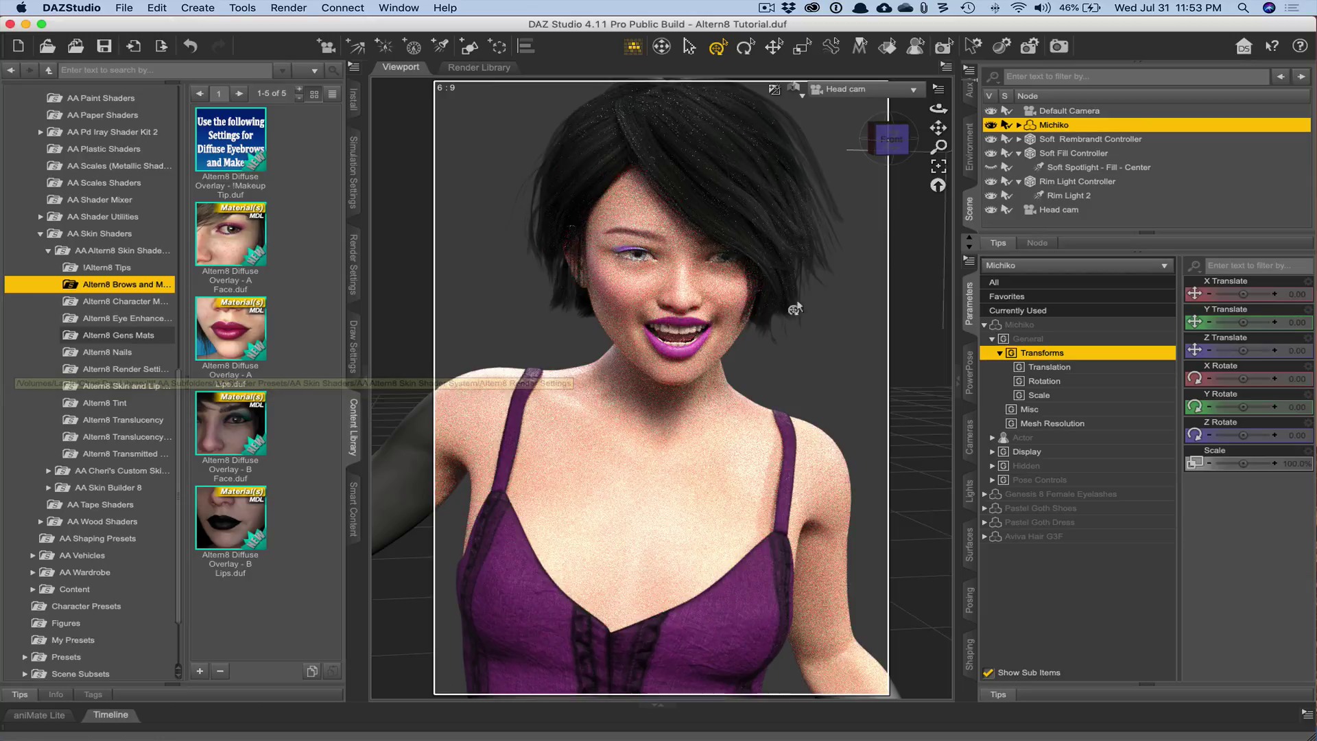
pyautogui.moveTo(247, 544)
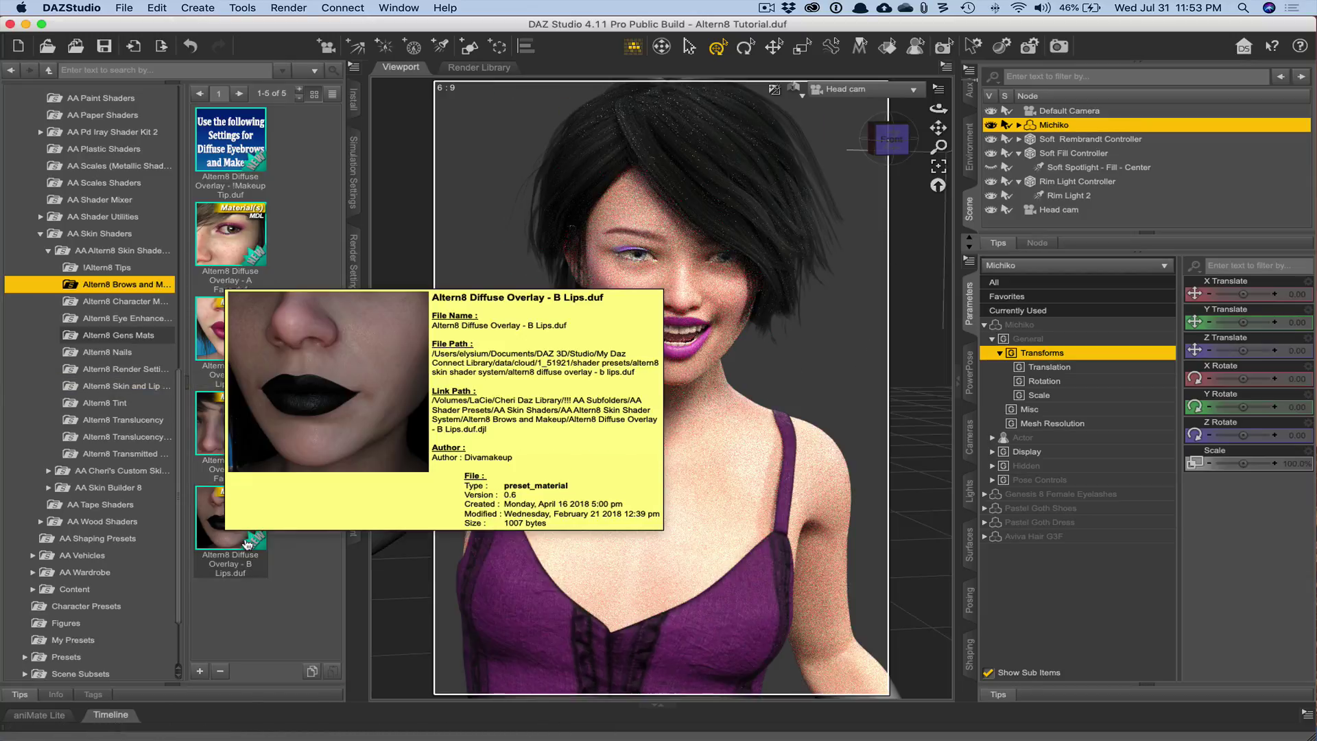
pyautogui.moveTo(247, 544); pyautogui.dragTo(623, 671)
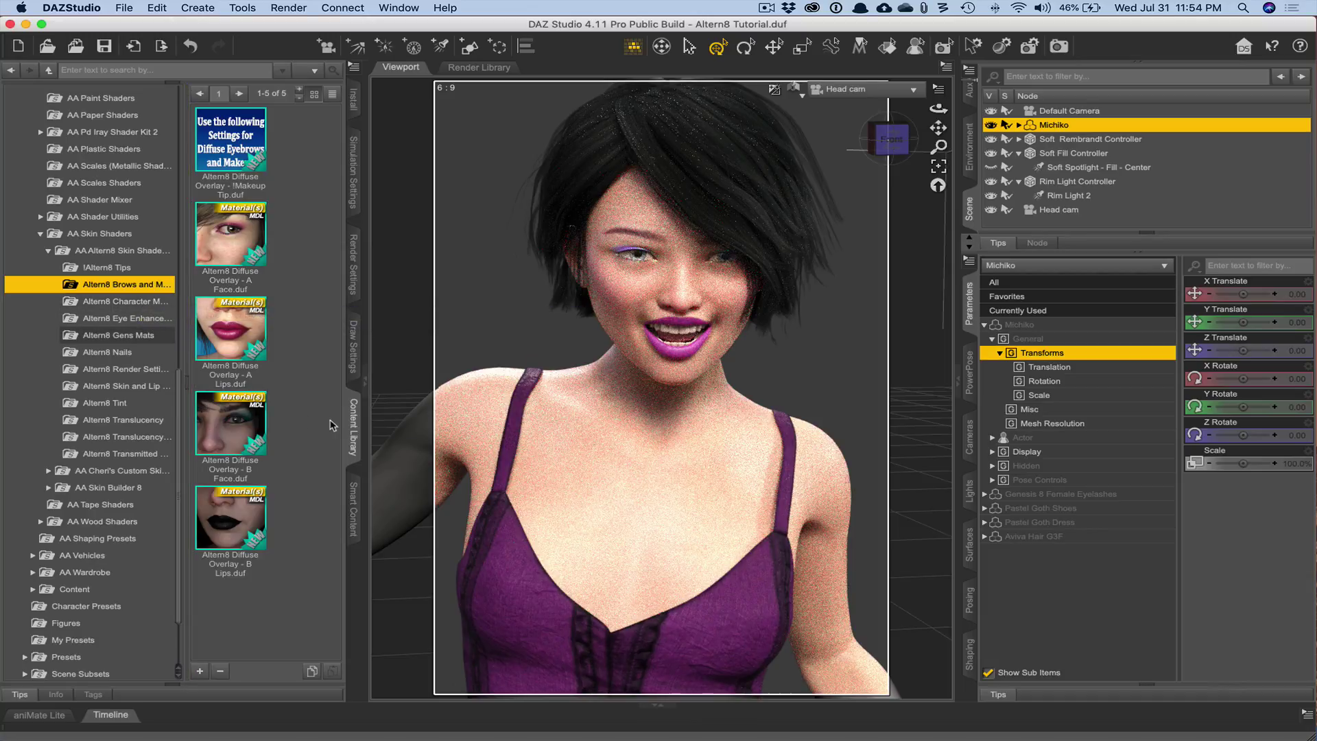
# - Review the !Altern8 Tips cards on No Maps settings, white face, red nose, and diffuse eyebrows and makeup
pyautogui.click(115, 303)
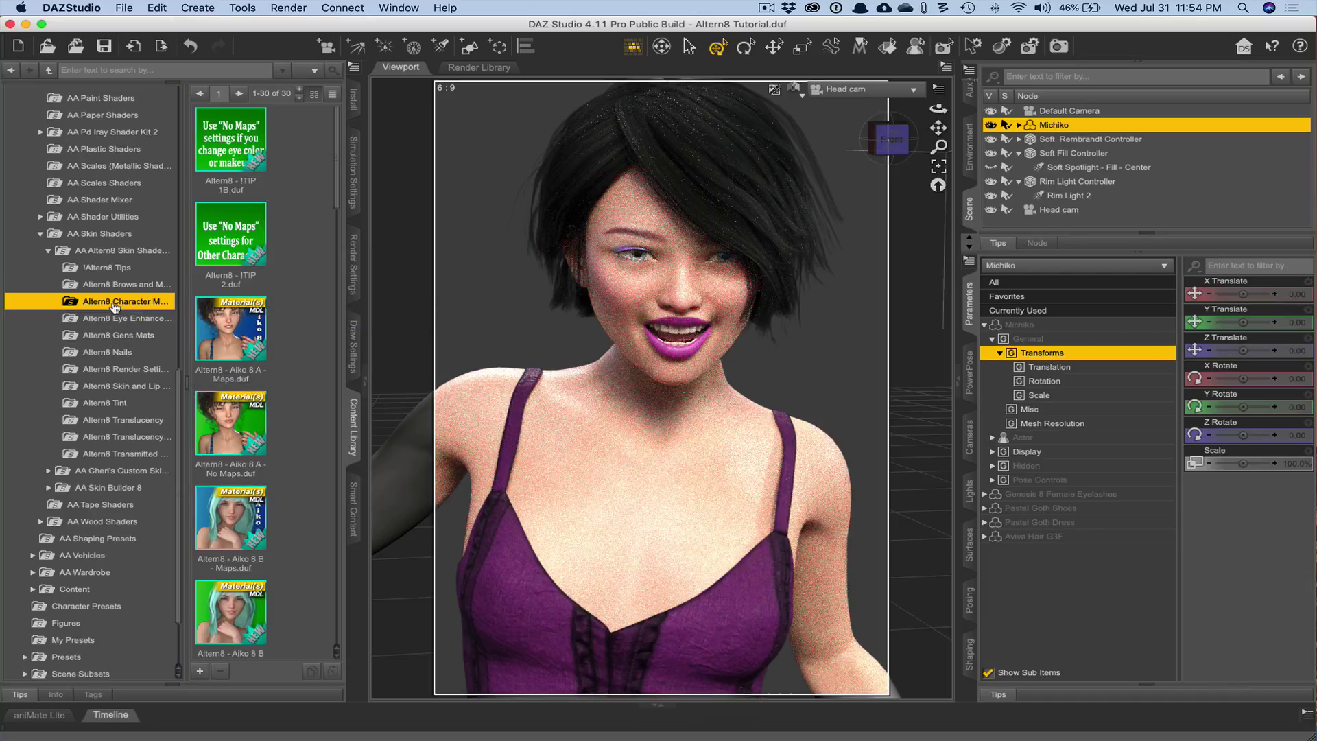
pyautogui.click(113, 269)
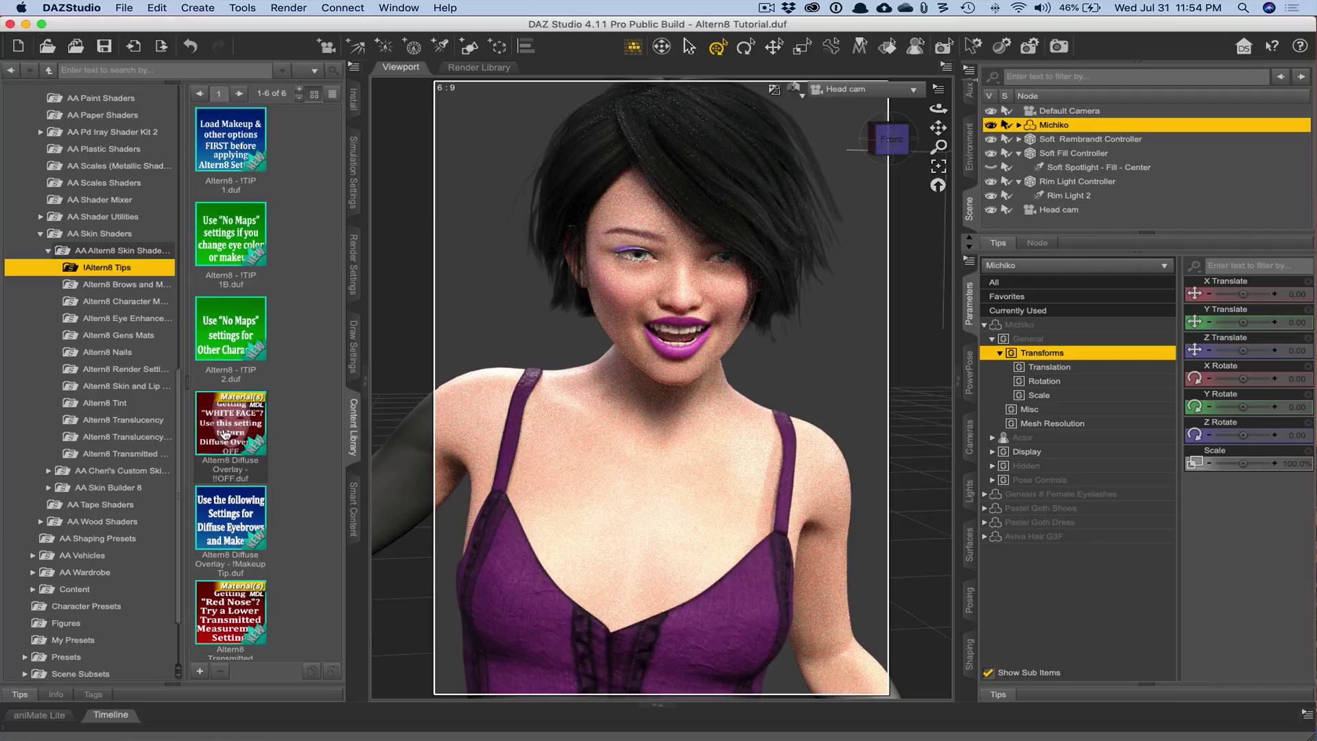
pyautogui.moveTo(253, 440)
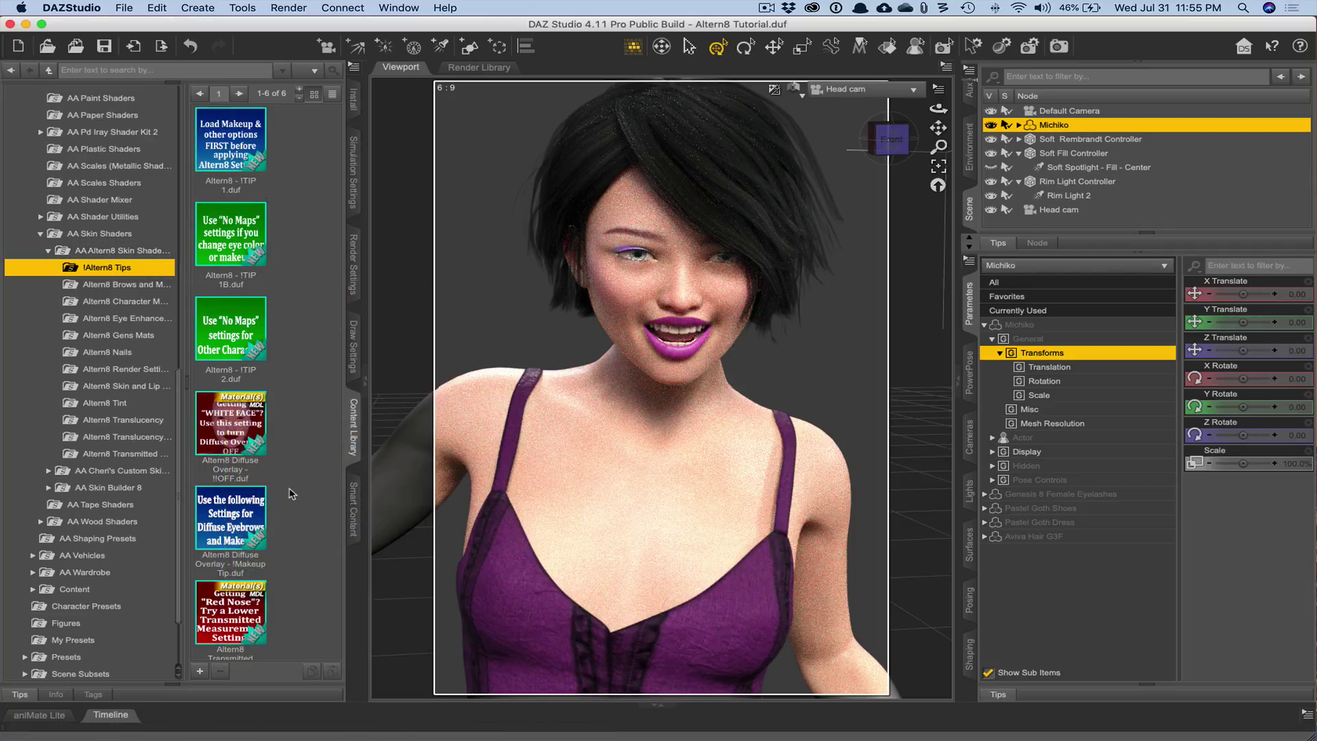
pyautogui.moveTo(250, 624)
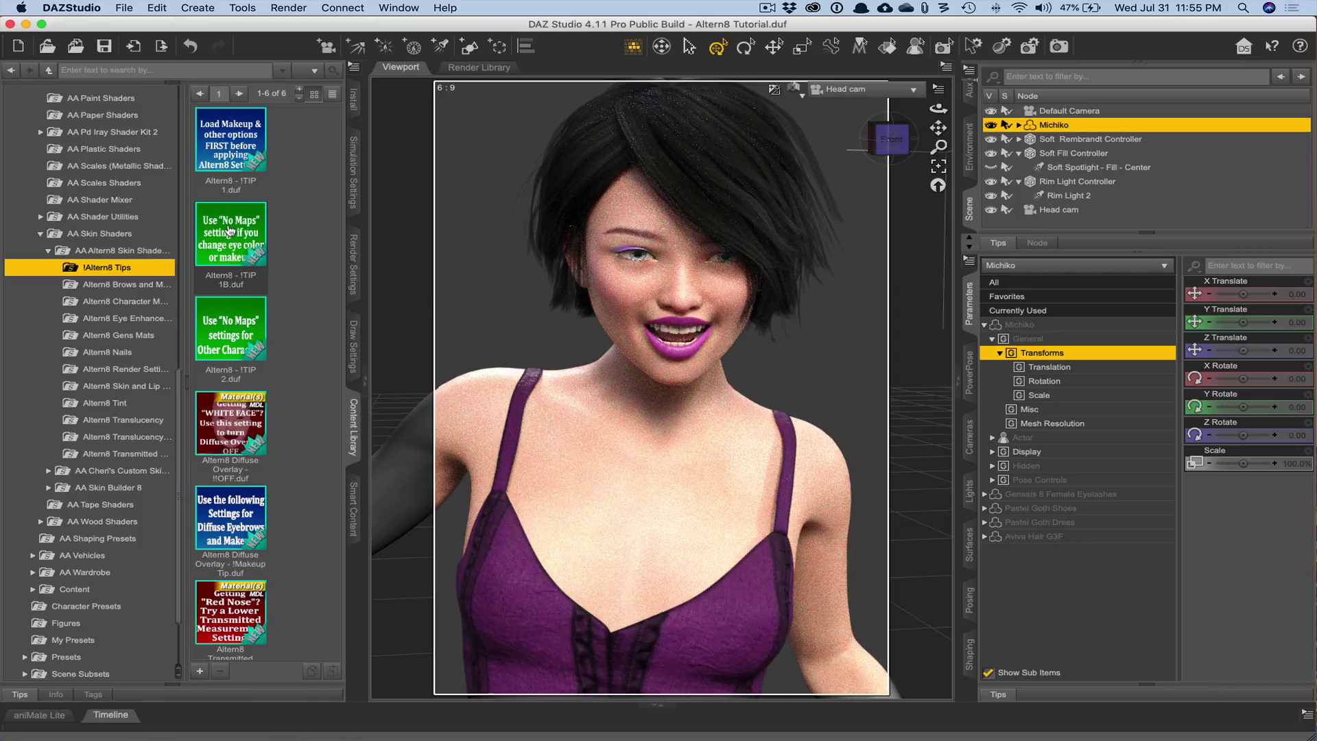
pyautogui.moveTo(229, 231)
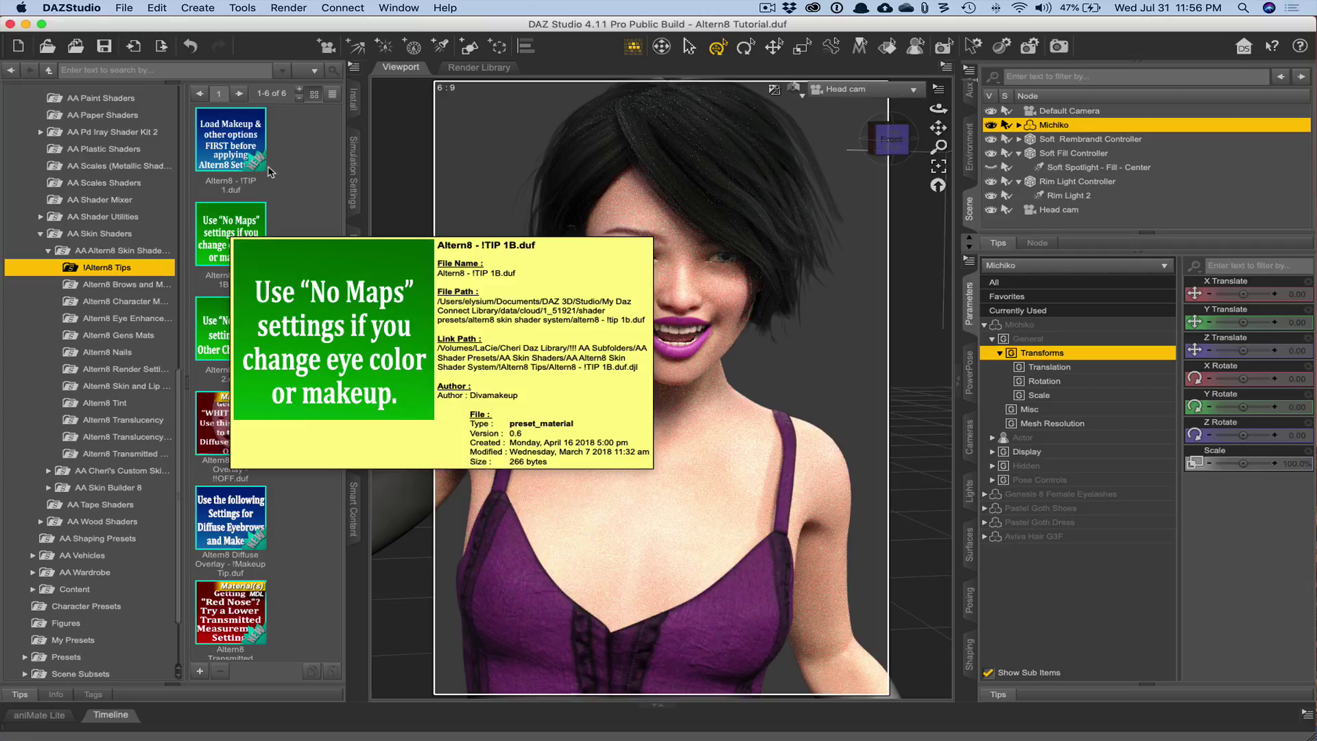
pyautogui.moveTo(219, 143)
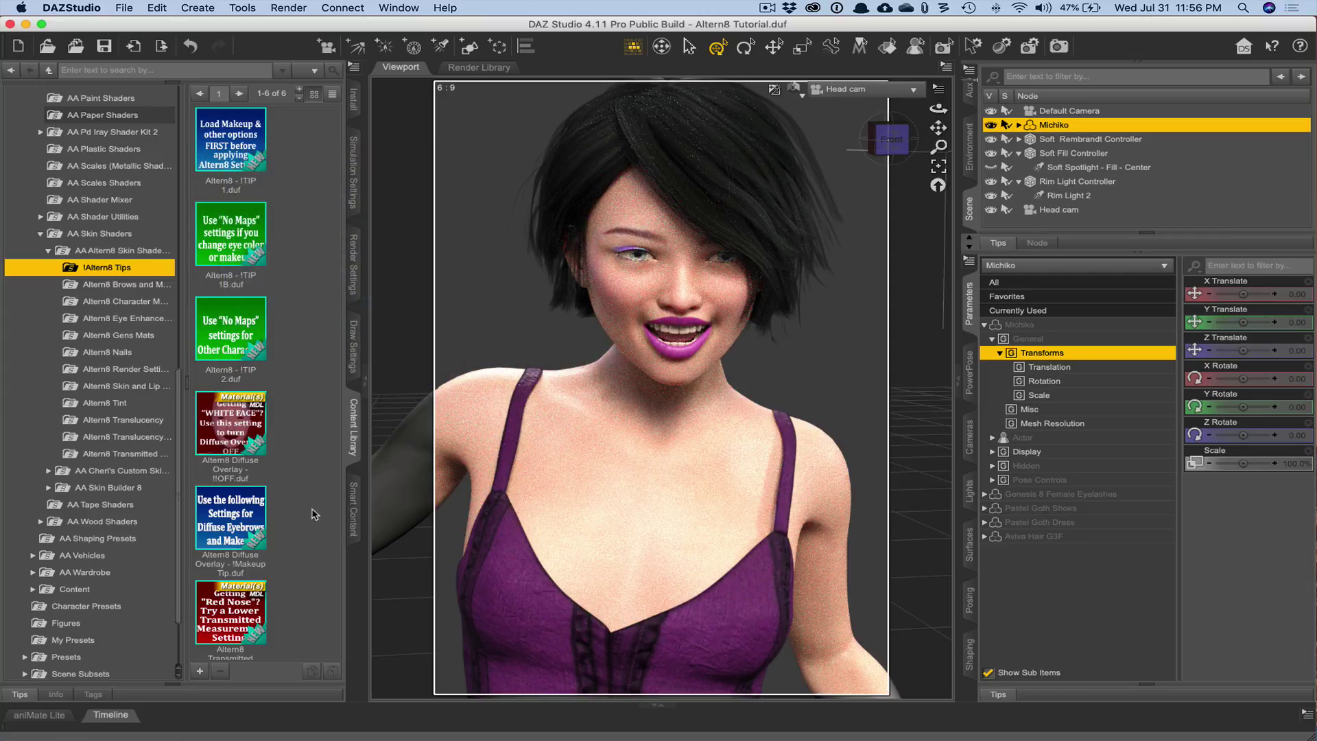
pyautogui.moveTo(234, 513)
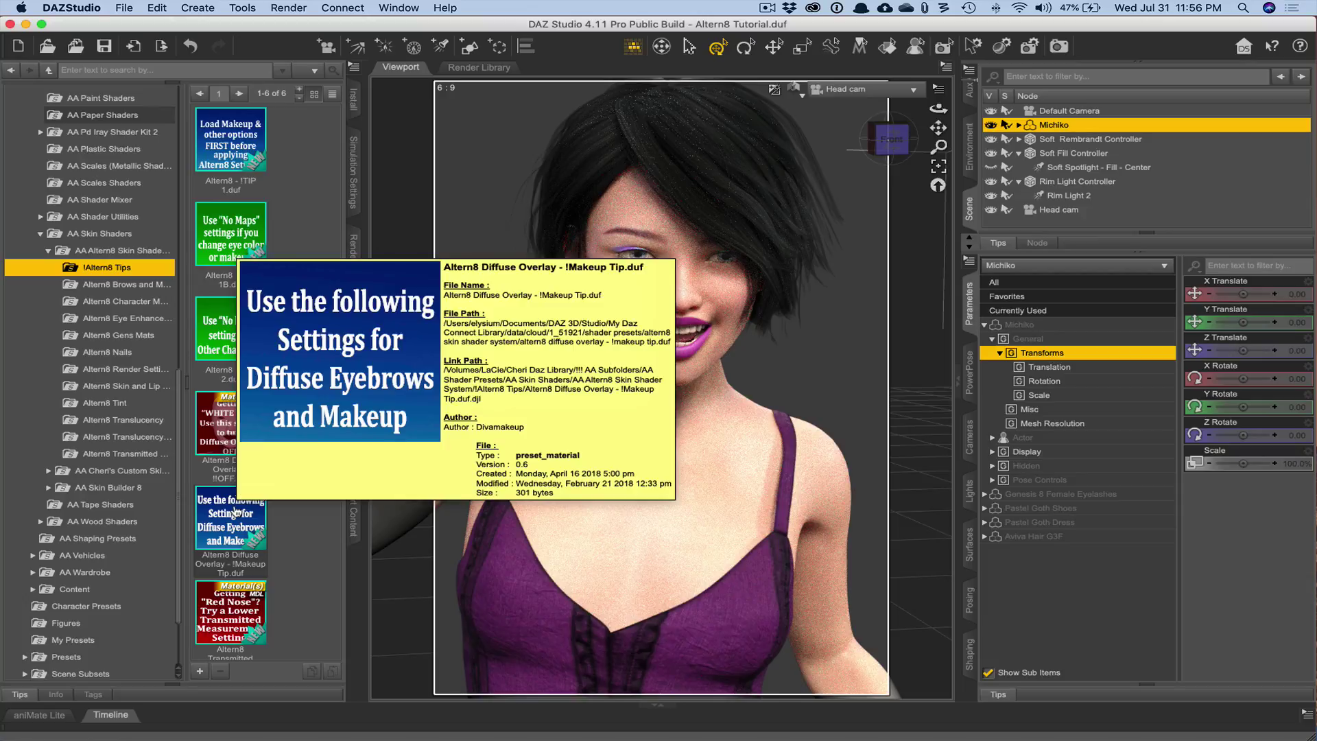
# - Browse the Altern8 Character Maps presets and compare the Maps and No Maps versions for Aiko 8 A
pyautogui.click(103, 284)
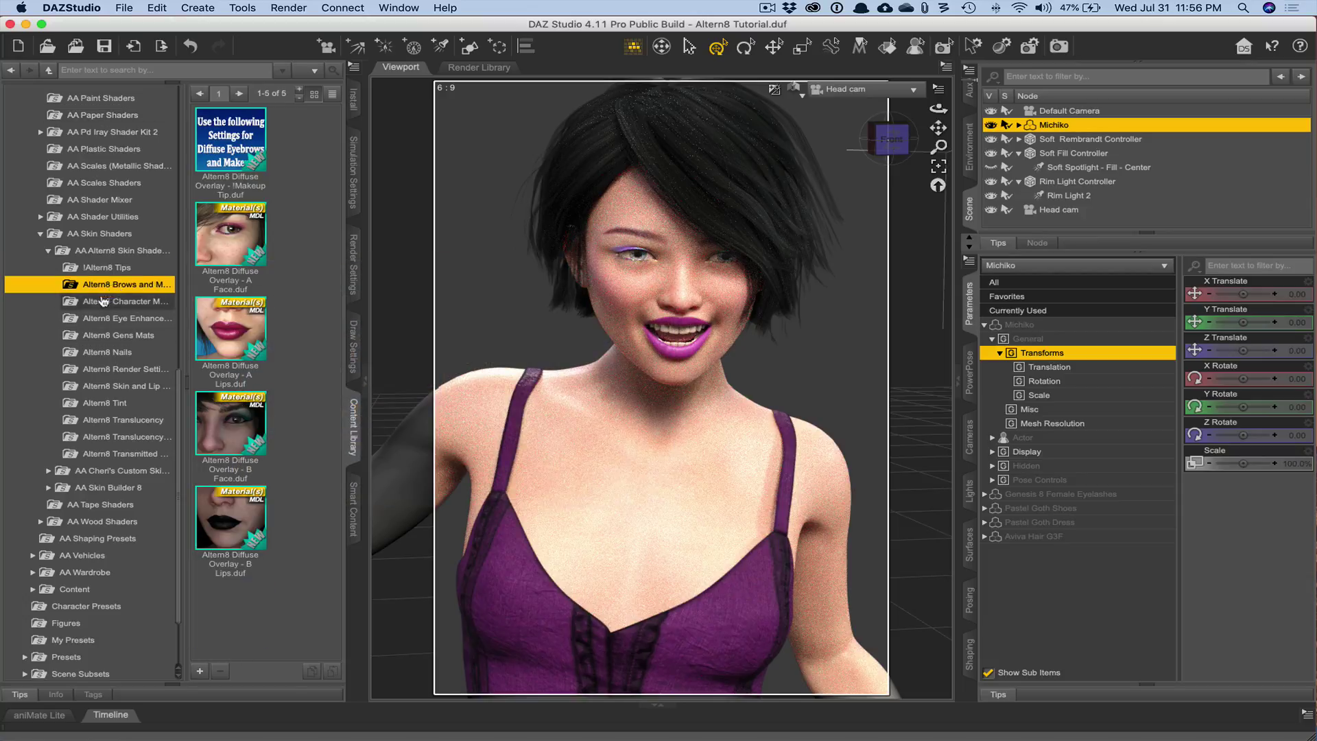
pyautogui.click(103, 301)
pyautogui.scroll(-10, 325, 429)
pyautogui.scroll(-6, 324, 429)
pyautogui.scroll(-7, 324, 429)
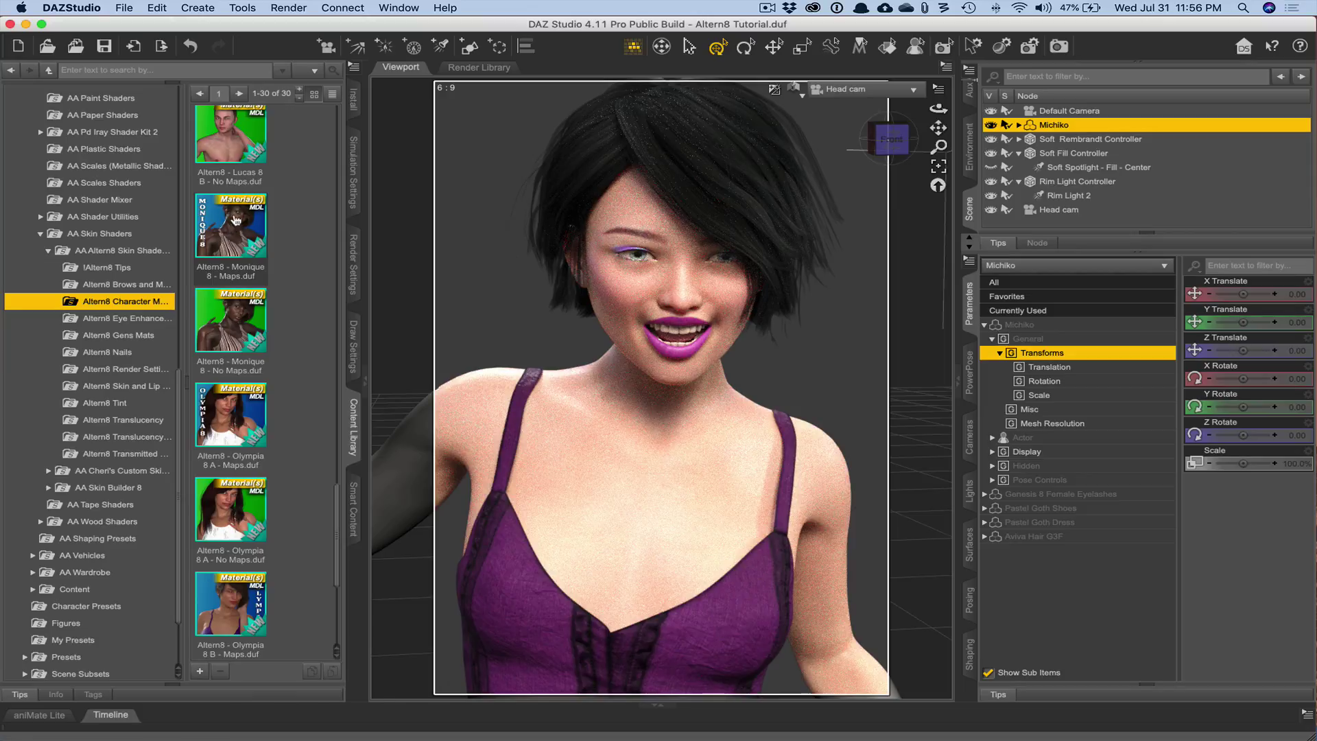
pyautogui.scroll(5, 232, 145)
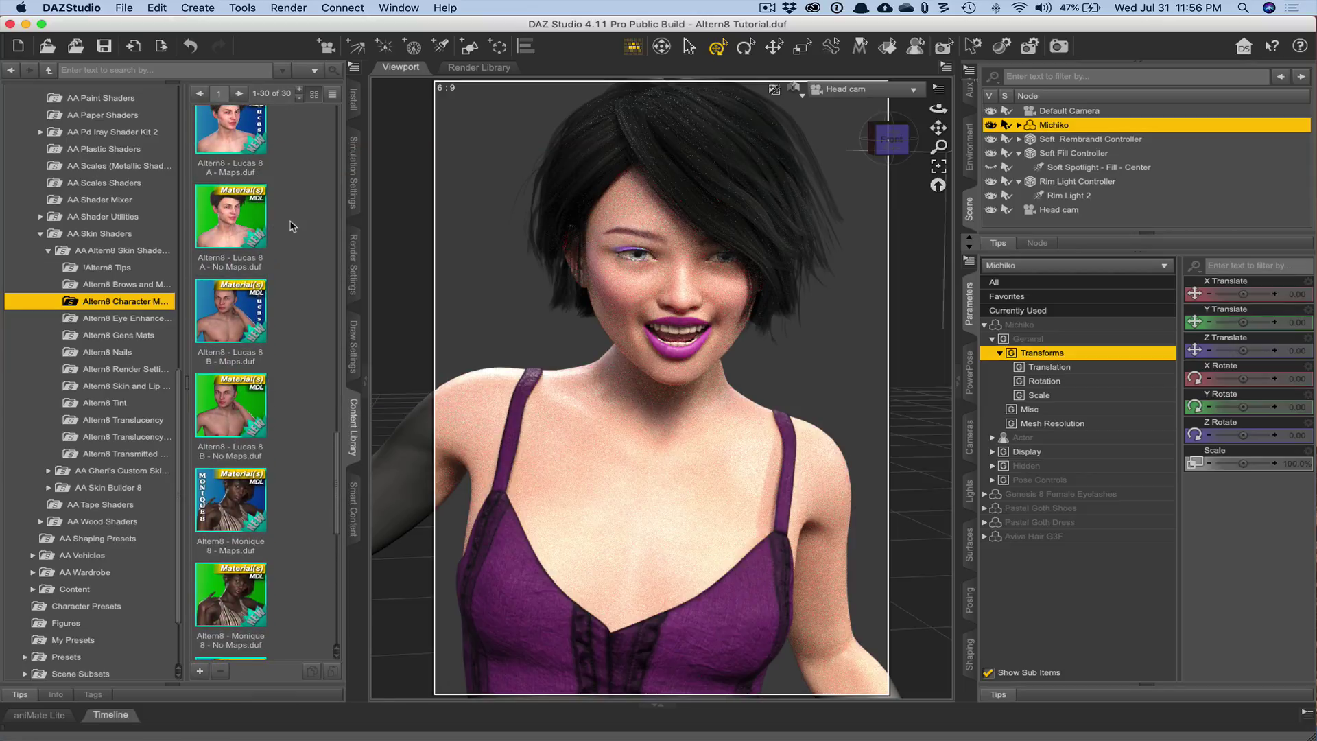
pyautogui.scroll(6, 233, 220)
pyautogui.scroll(10, 234, 219)
pyautogui.scroll(3, 233, 220)
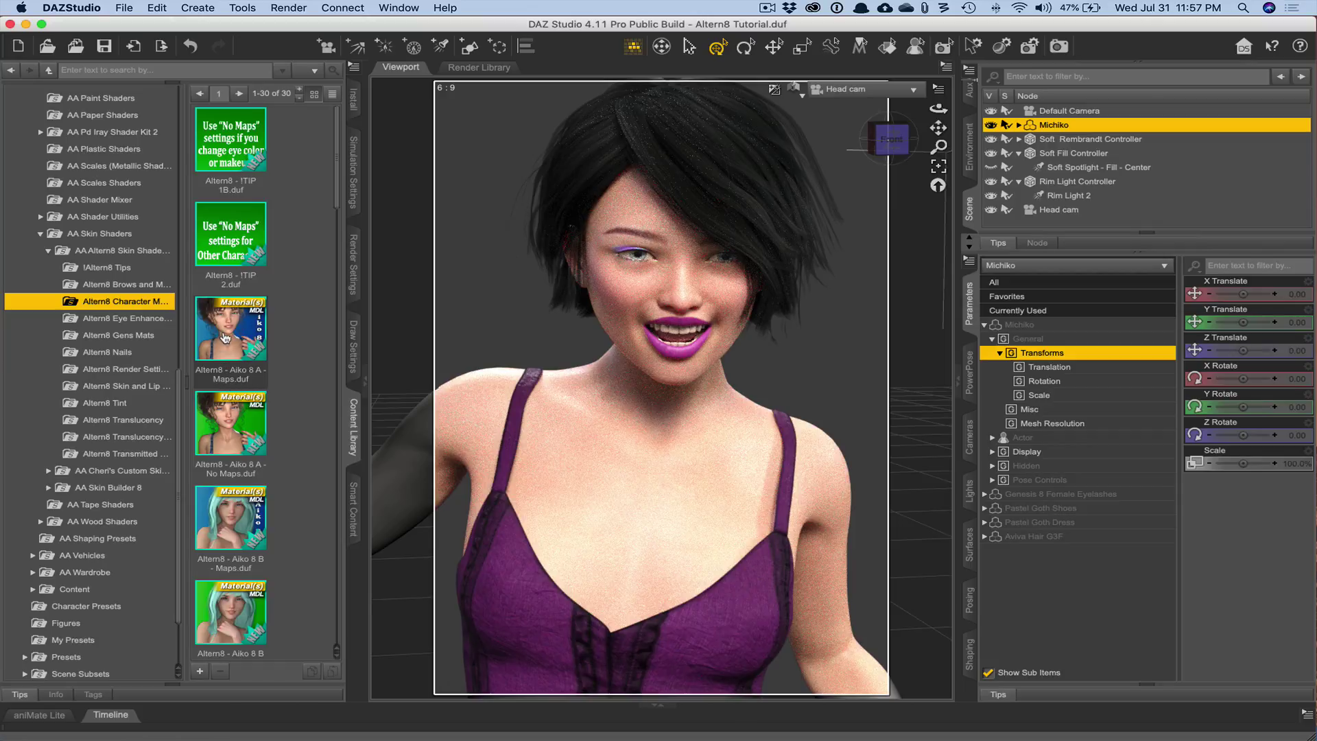
pyautogui.moveTo(226, 338)
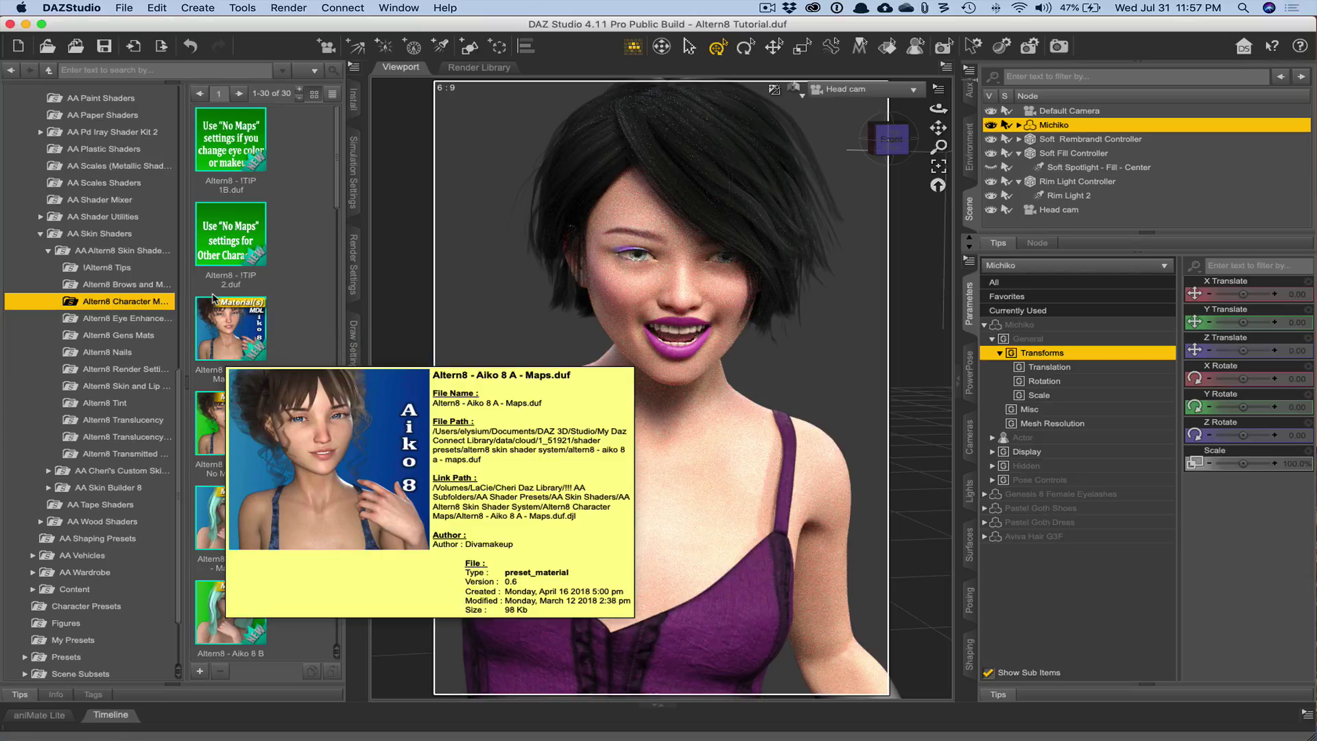
pyautogui.moveTo(233, 235)
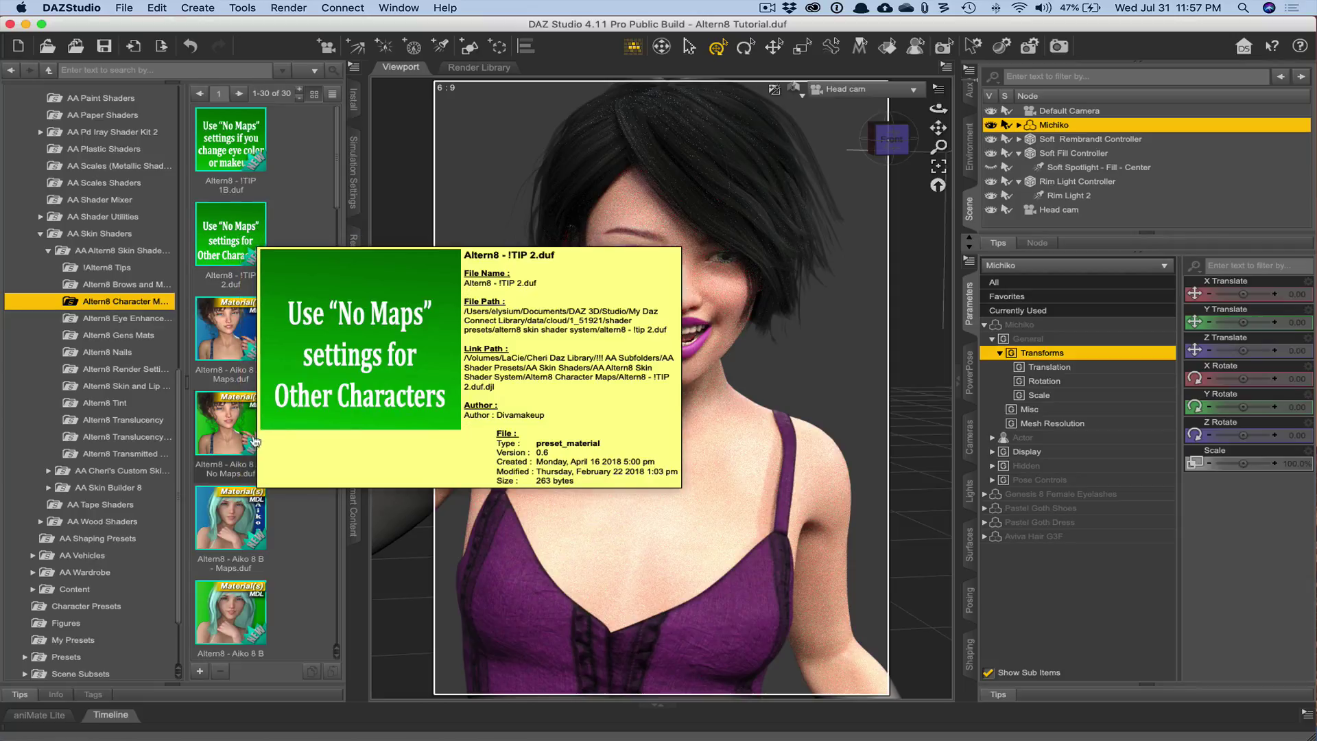
pyautogui.moveTo(242, 447)
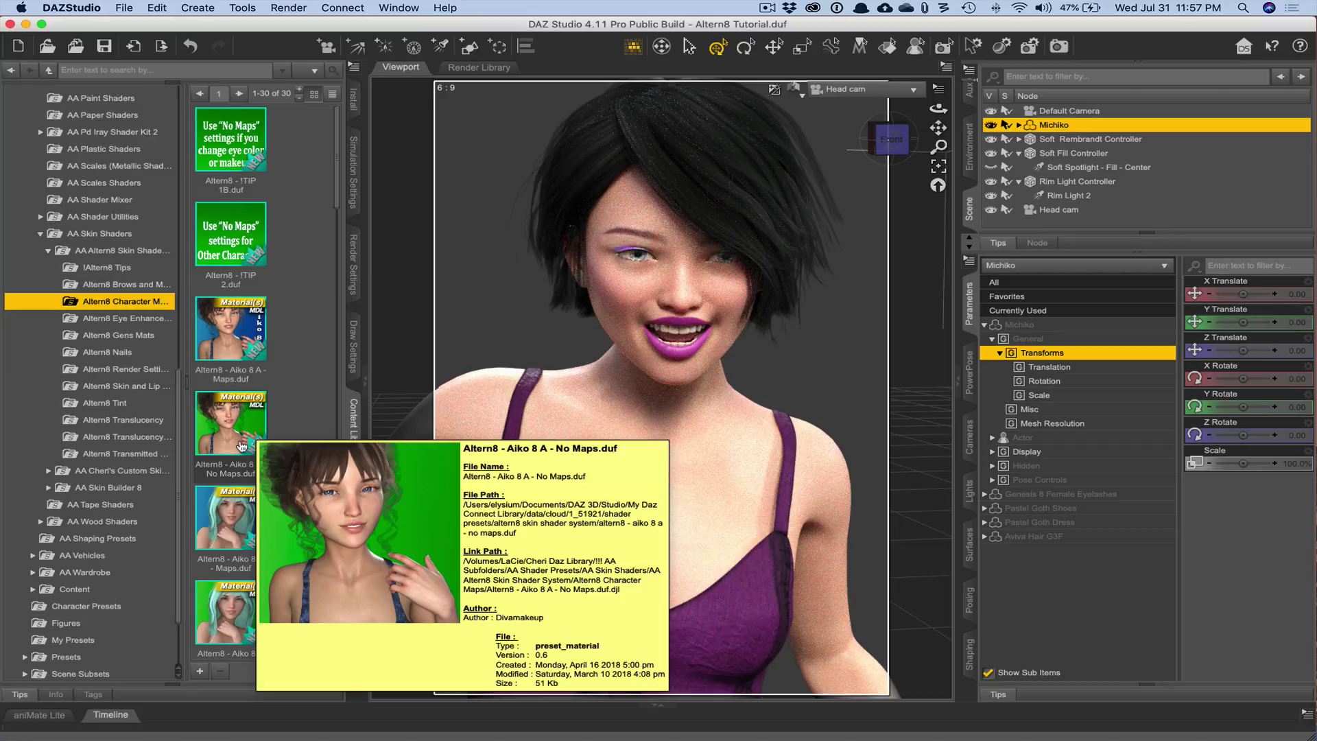
# - Look through the further Altern8 Character Maps presets, from Aiko 8 B to Darius 8 A
pyautogui.scroll(-5, 274, 424)
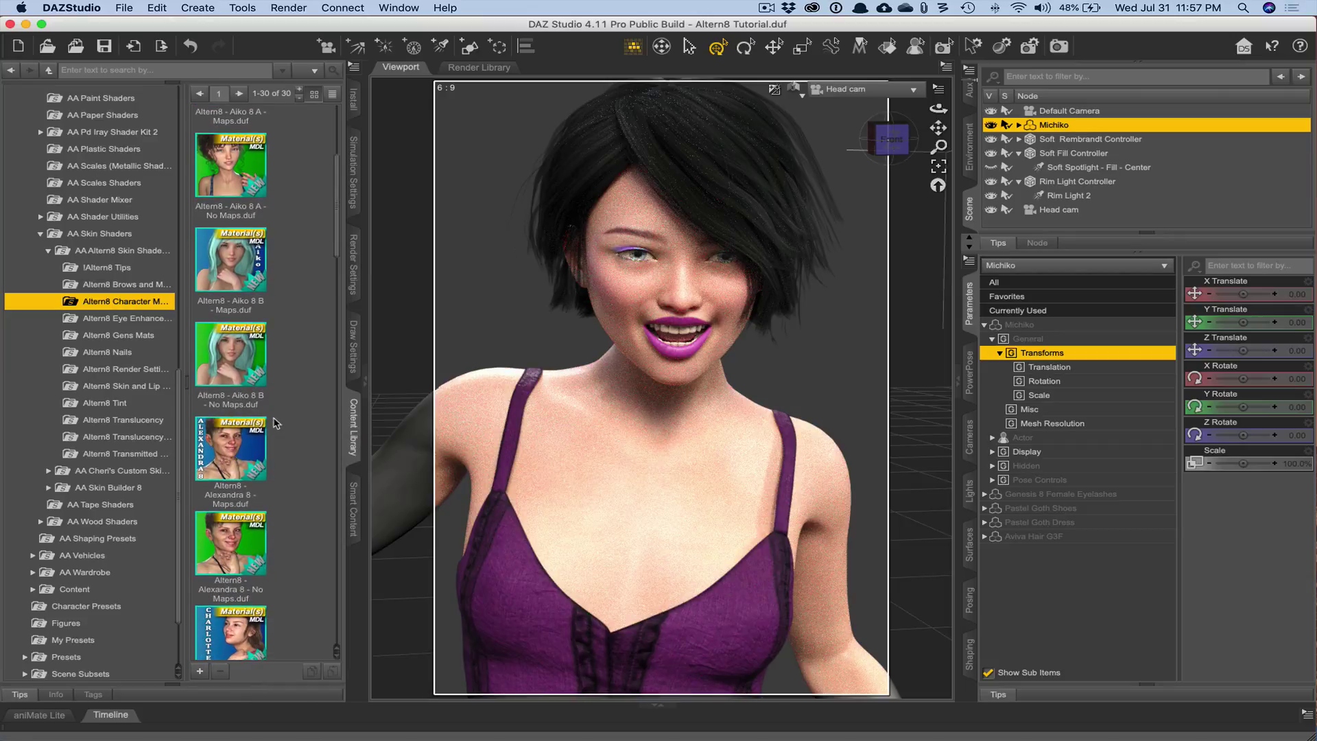
pyautogui.scroll(1, 273, 424)
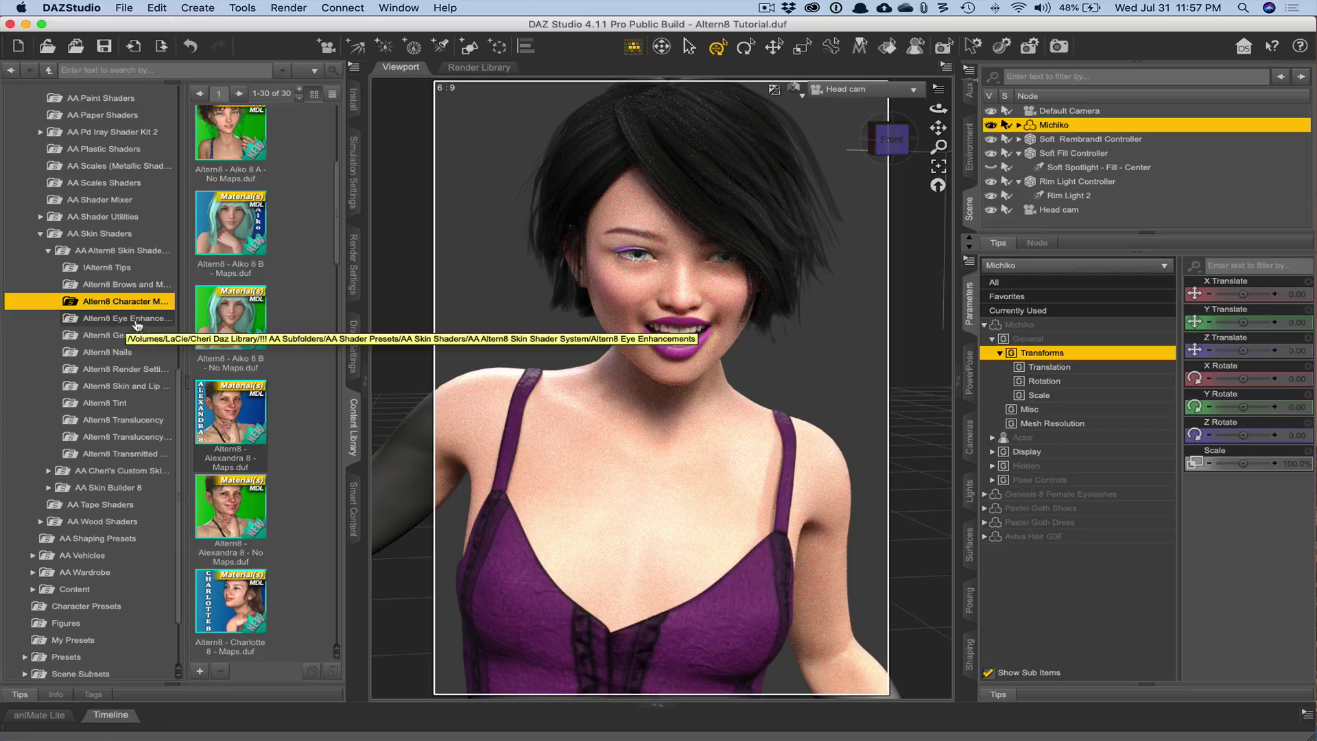
pyautogui.scroll(-3, 218, 368)
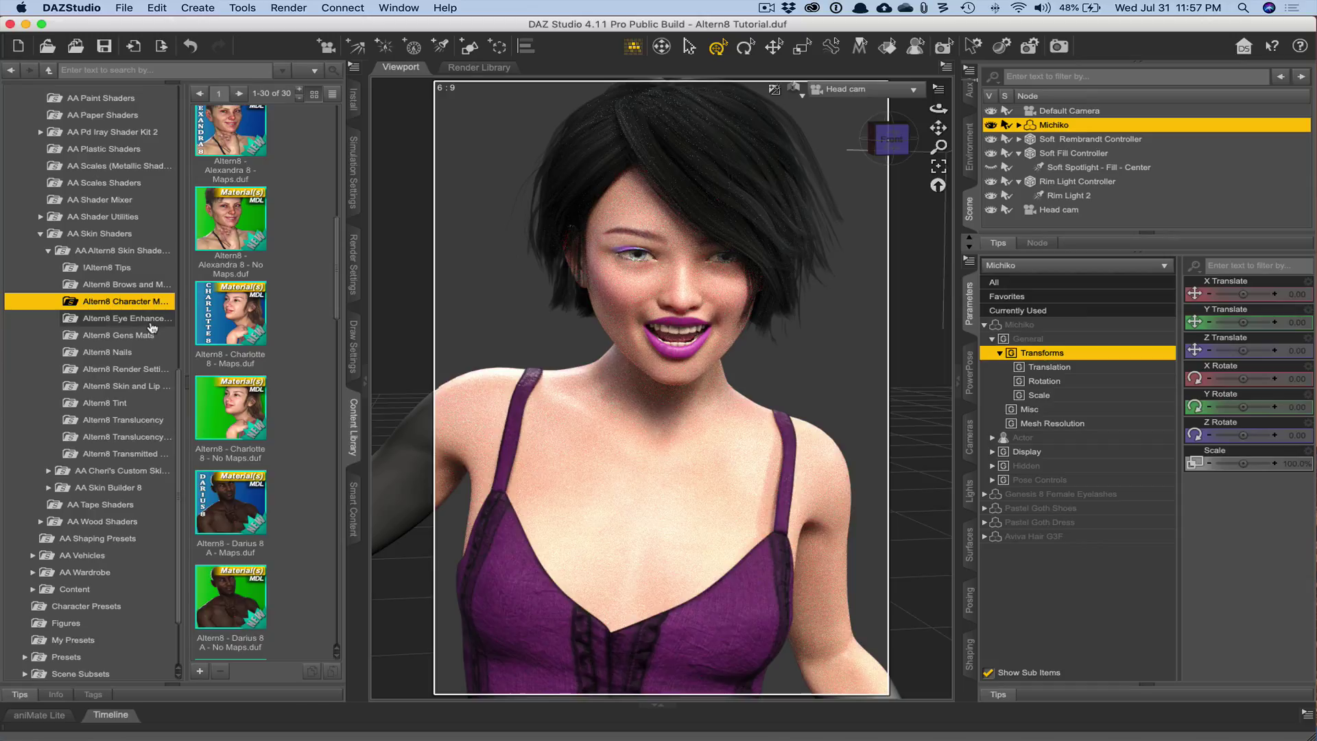
# - Apply the EyeSocket and Sclera 025 presets from the Altern8 Eye Enhancements folder to Michiko
pyautogui.click(129, 321)
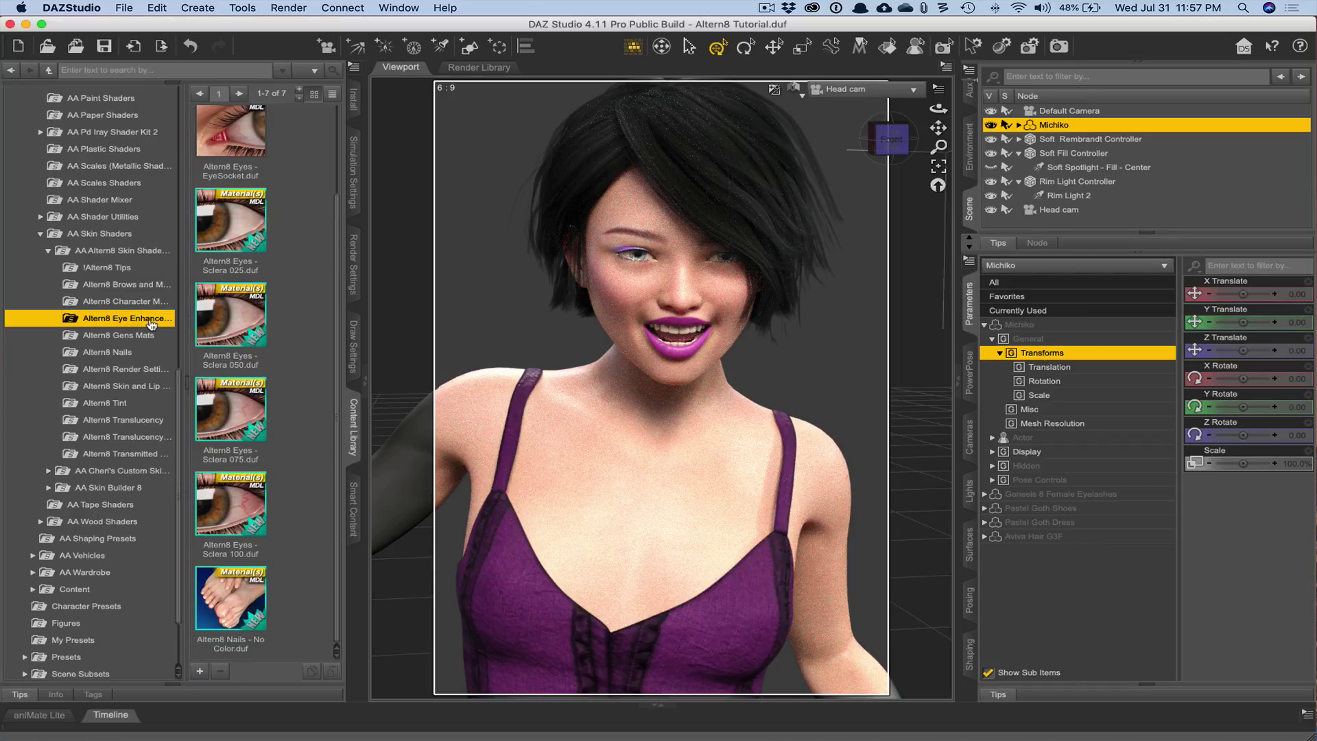
pyautogui.scroll(3, 317, 321)
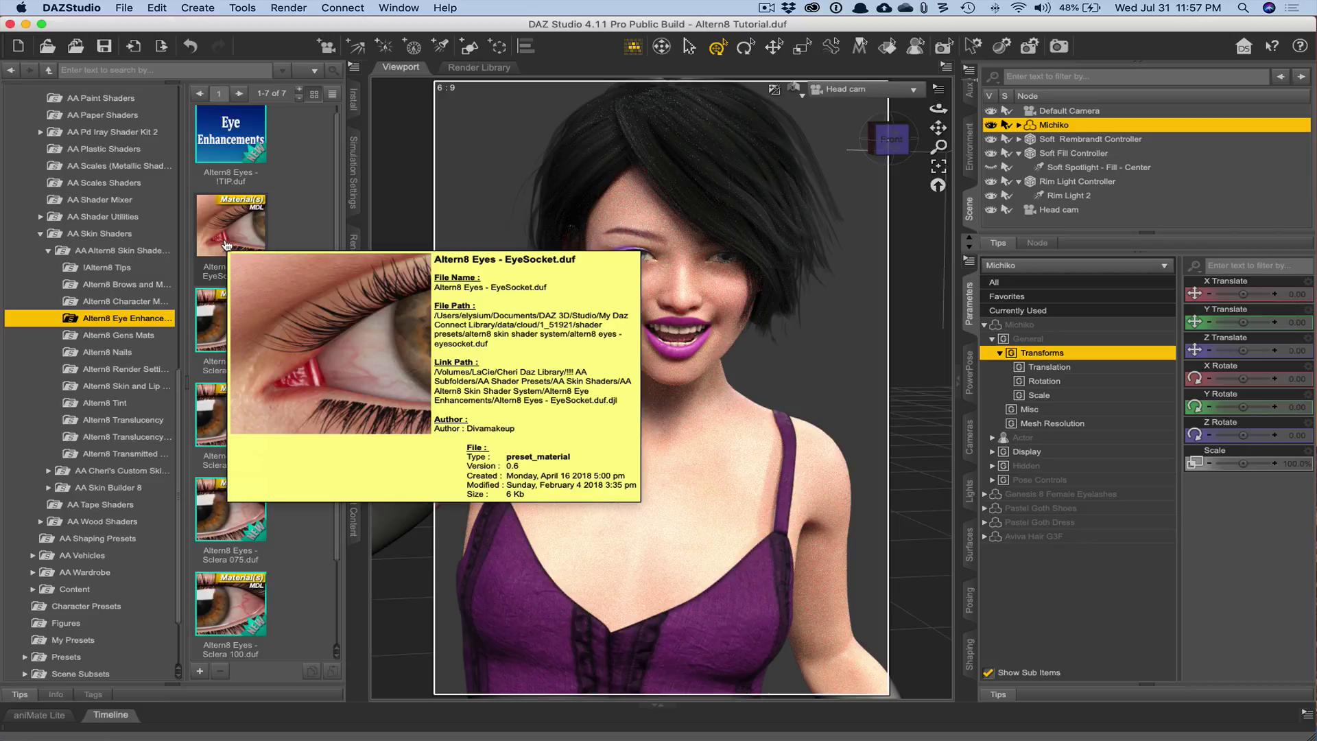
pyautogui.doubleClick(227, 244)
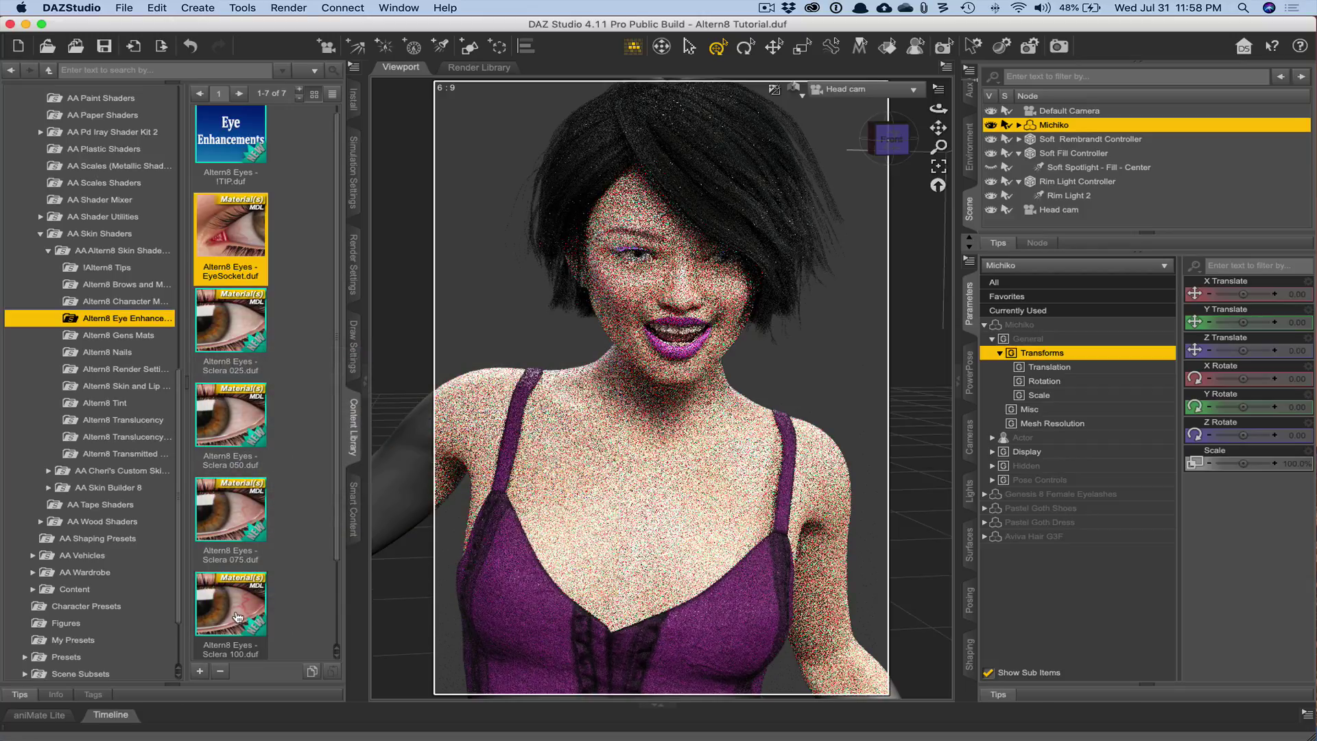
pyautogui.moveTo(237, 617)
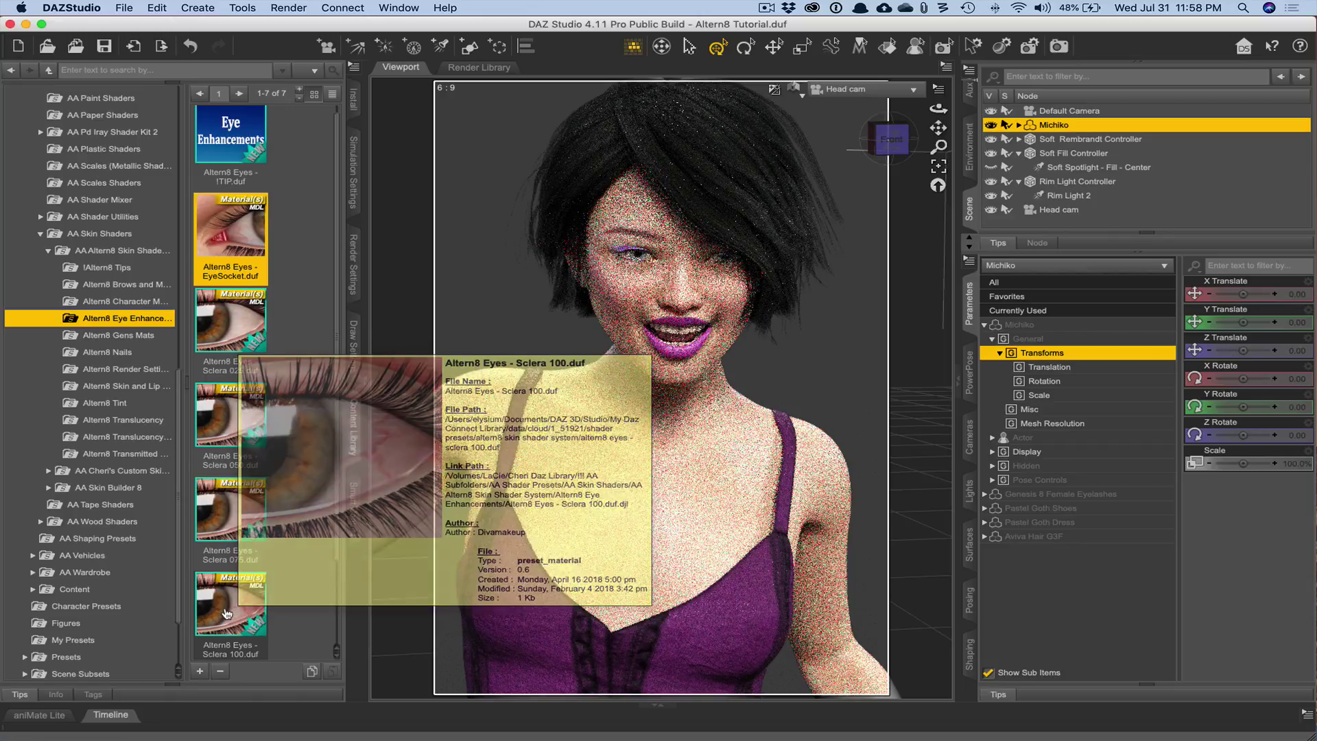
pyautogui.doubleClick(238, 338)
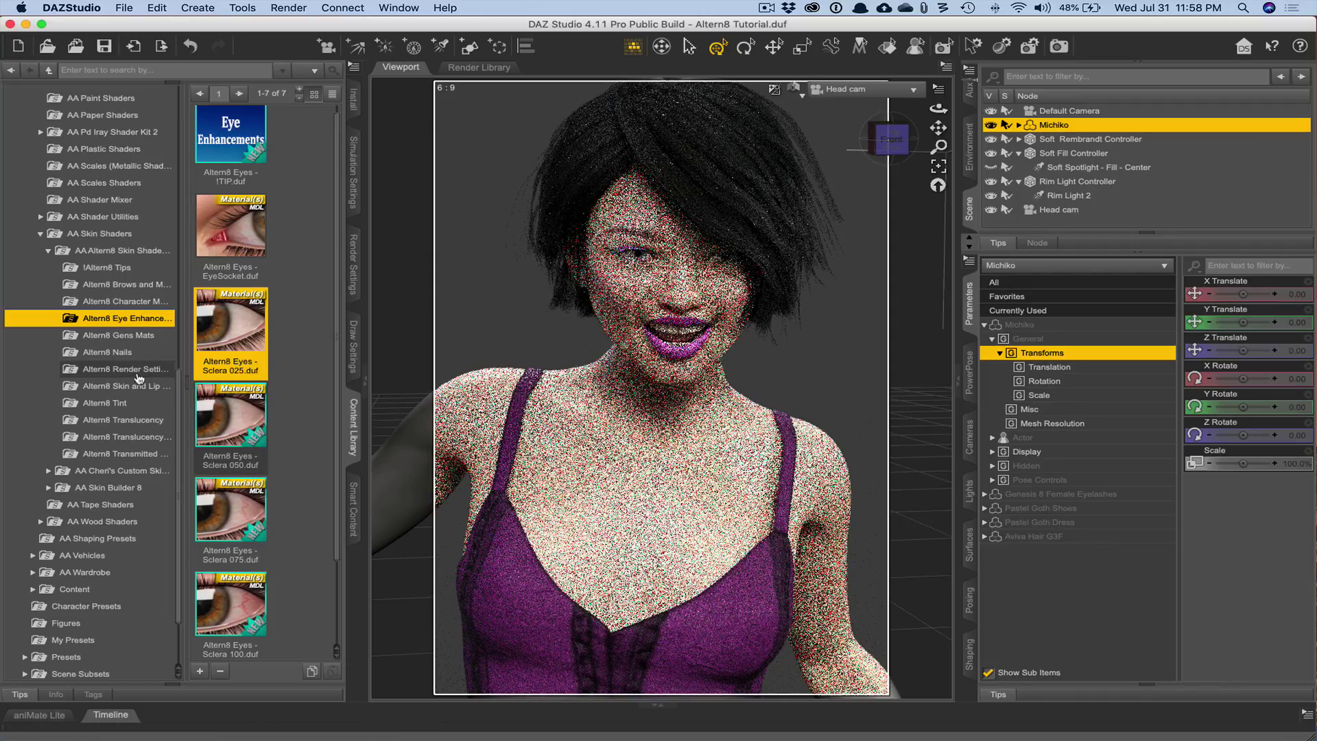
# - Review the contents of the Altern8 Gens Mats, Nails and Render Settings folders
pyautogui.click(114, 336)
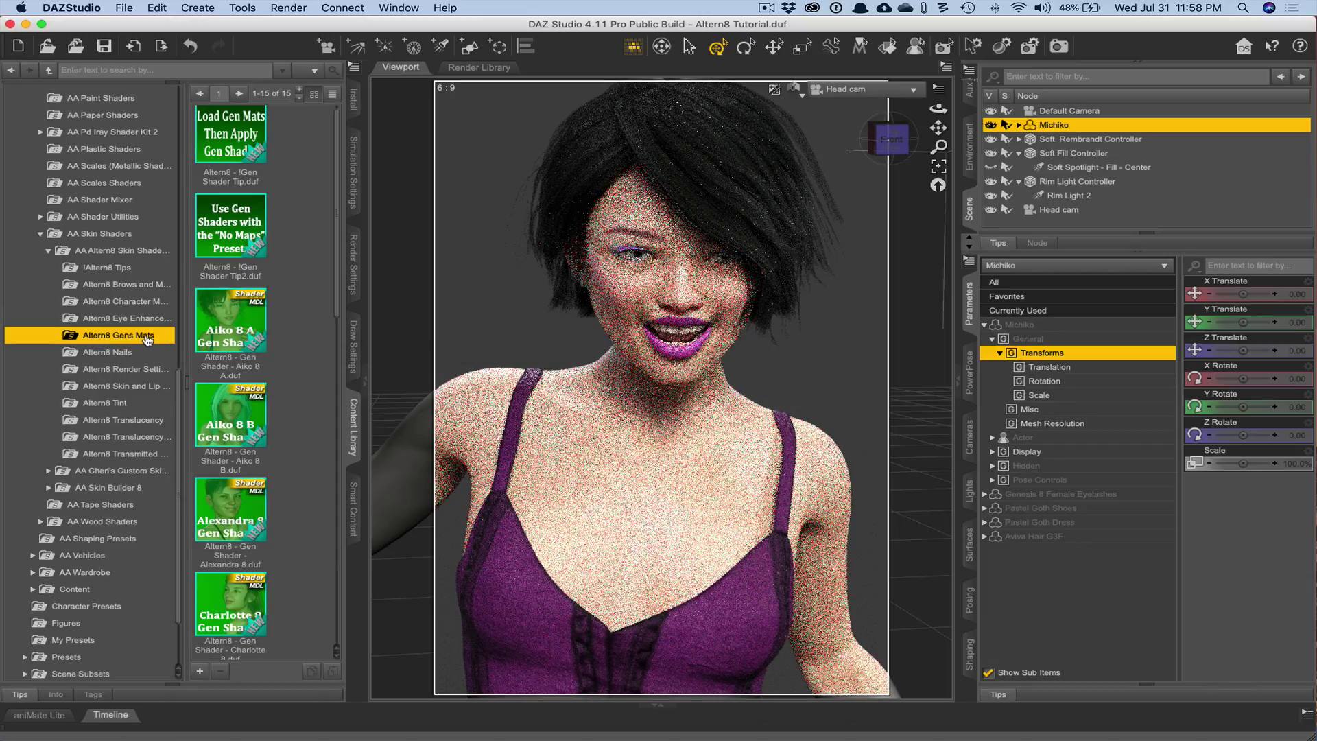
pyautogui.click(106, 355)
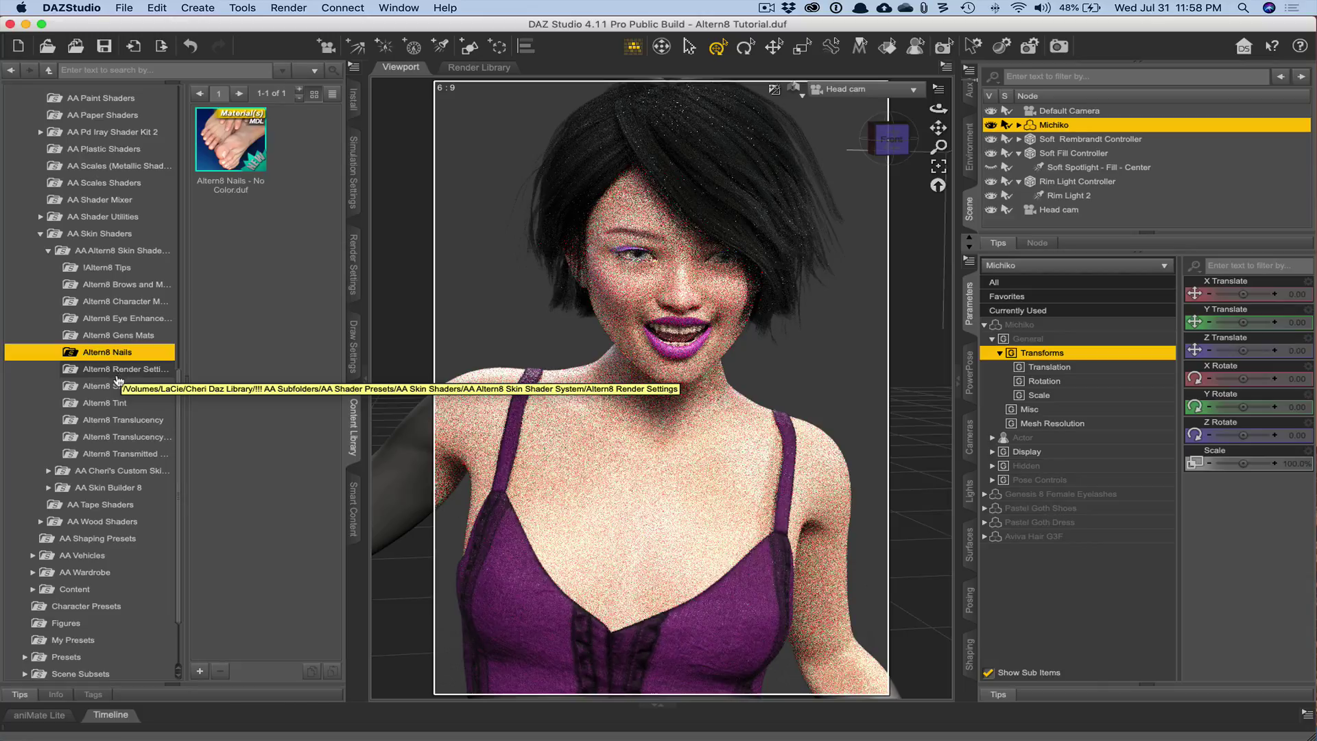
pyautogui.click(125, 370)
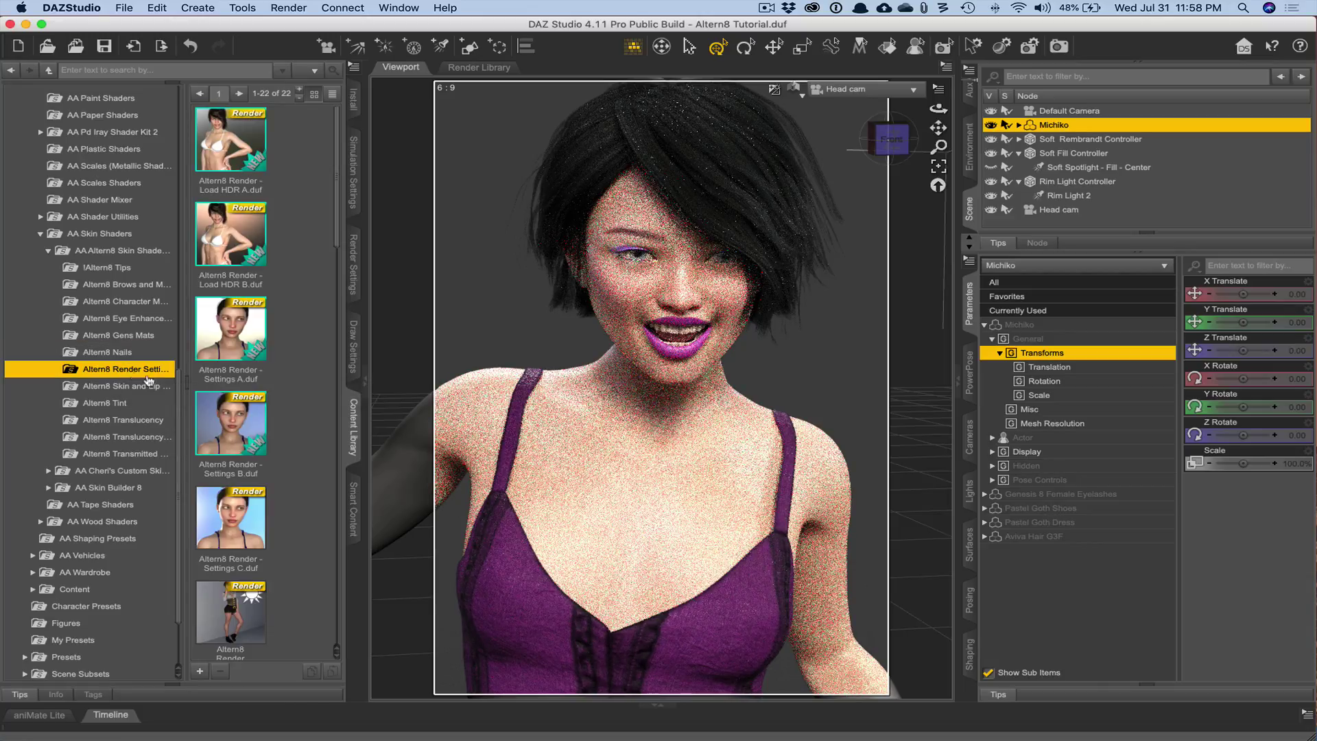
pyautogui.scroll(-3, 312, 429)
pyautogui.scroll(-4, 313, 429)
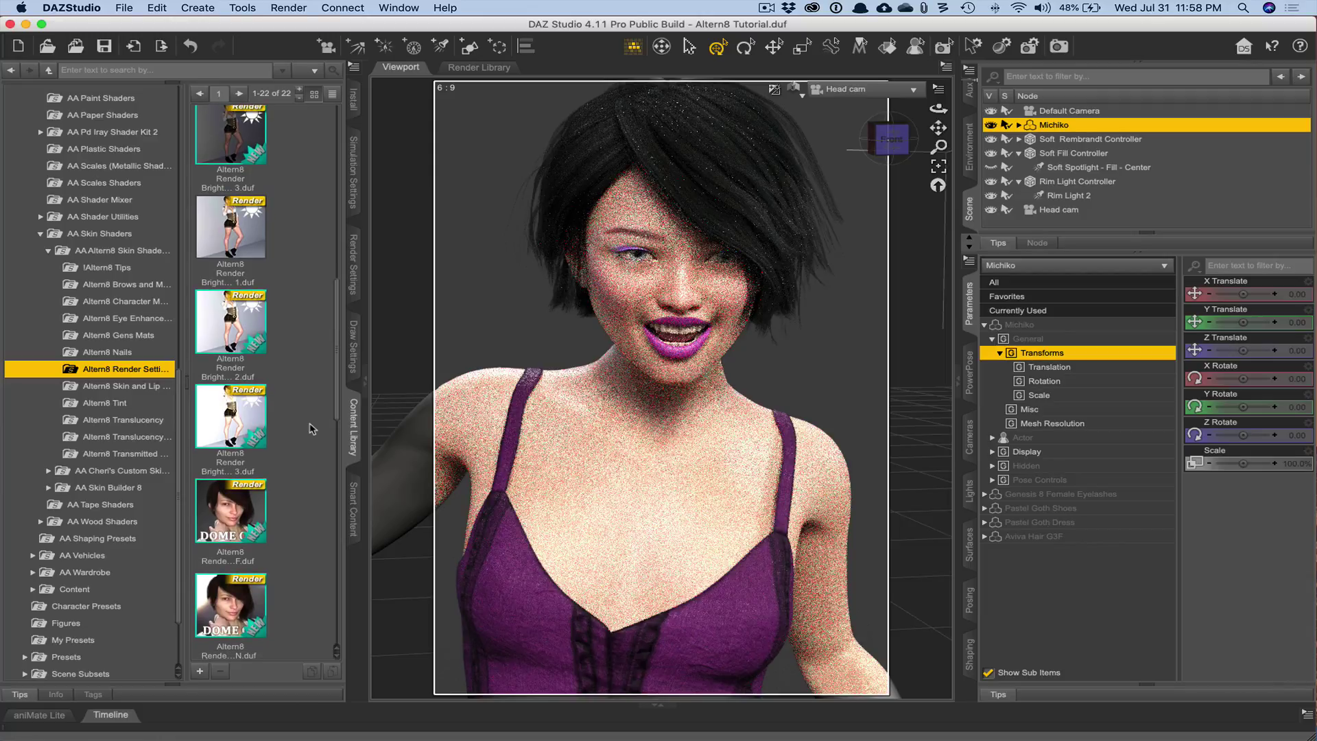
pyautogui.scroll(-5, 312, 428)
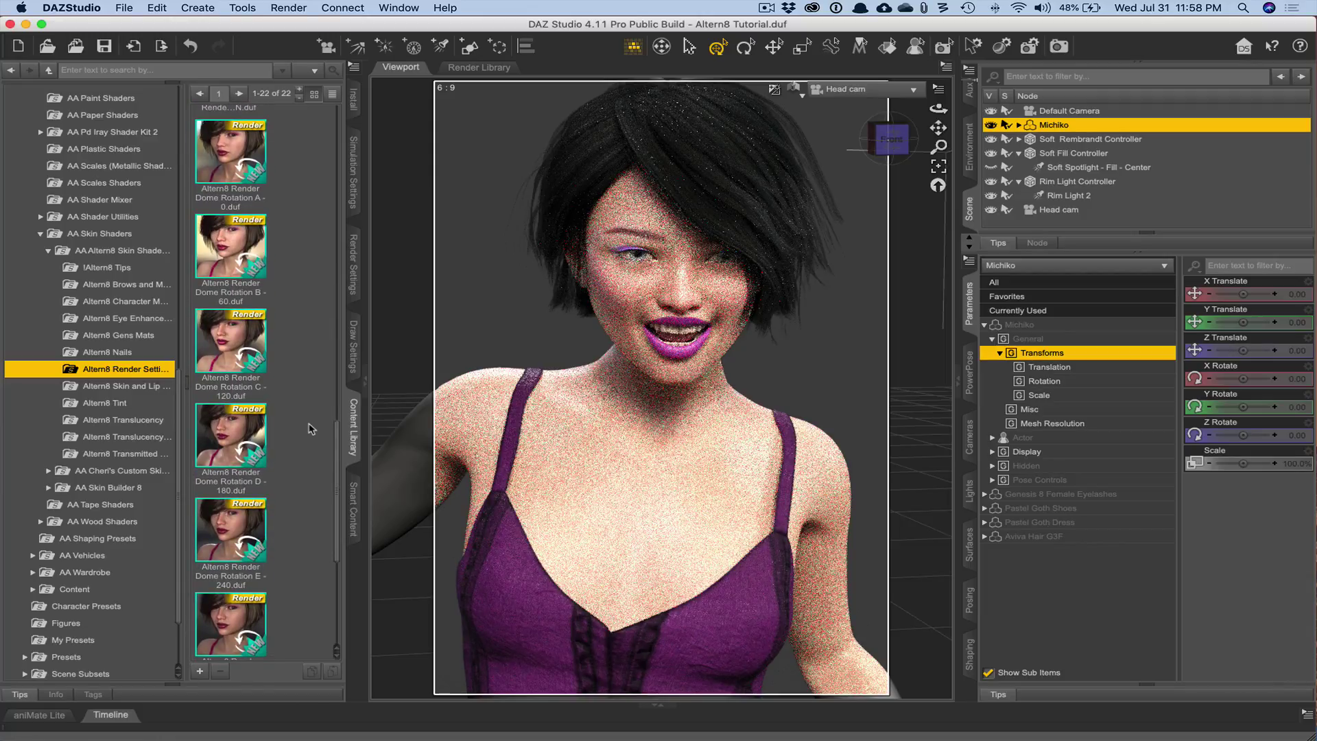
pyautogui.scroll(8, 229, 342)
pyautogui.scroll(3, 229, 341)
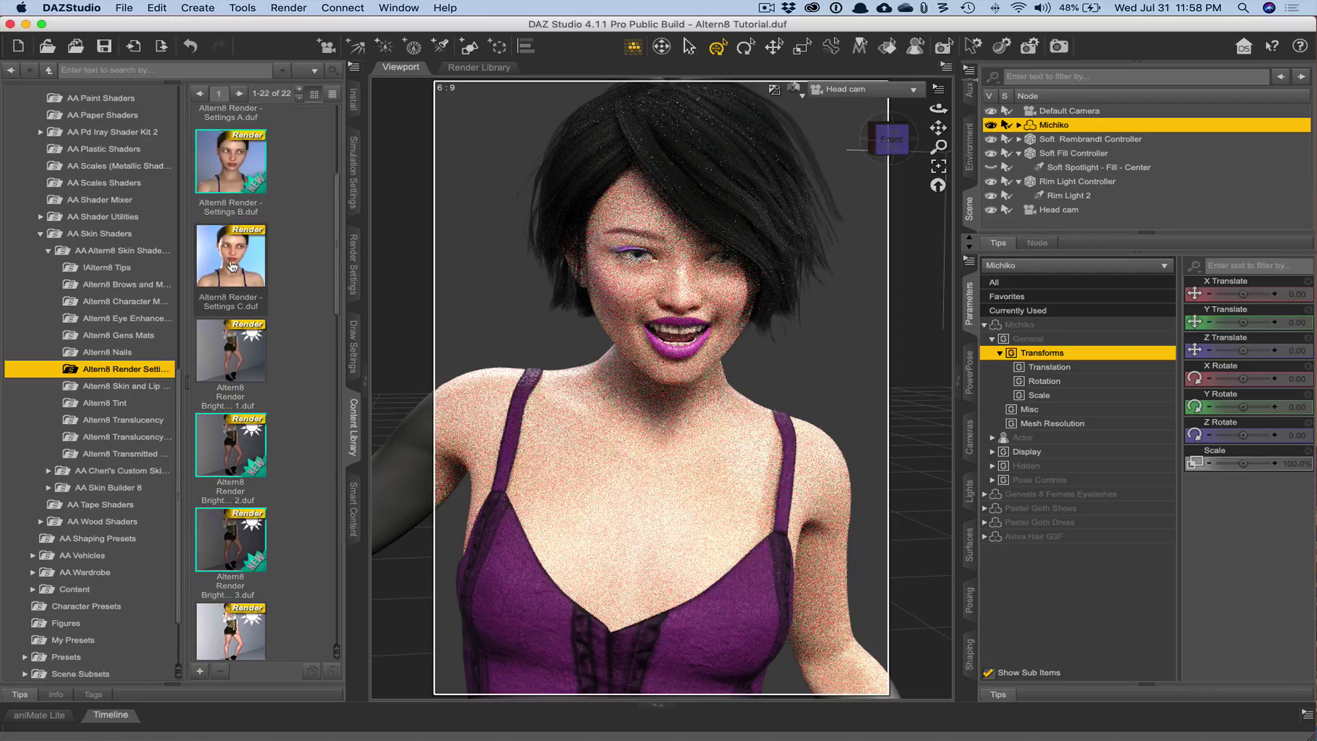
# - Try the Altern8 Render - Settings C and Settings B presets on the scene, undoing each one
pyautogui.moveTo(221, 277)
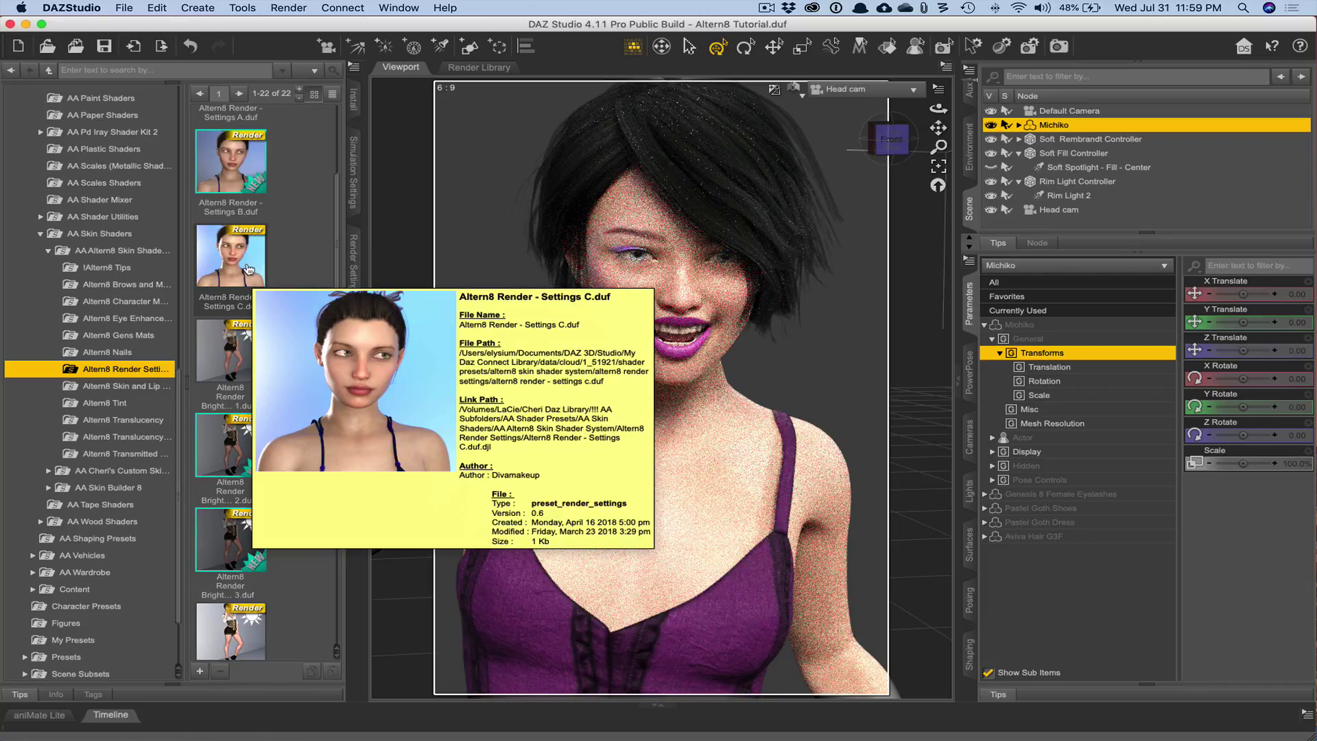
pyautogui.doubleClick(250, 269)
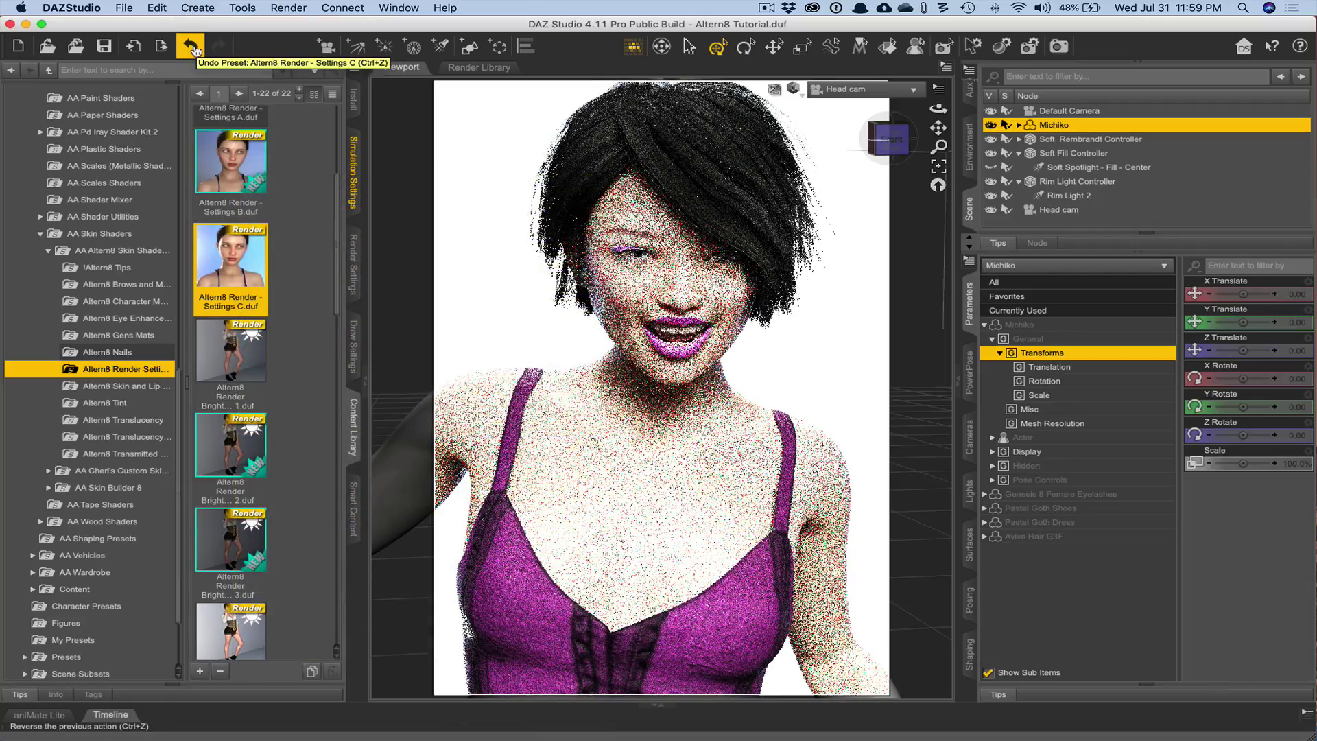
pyautogui.click(192, 48)
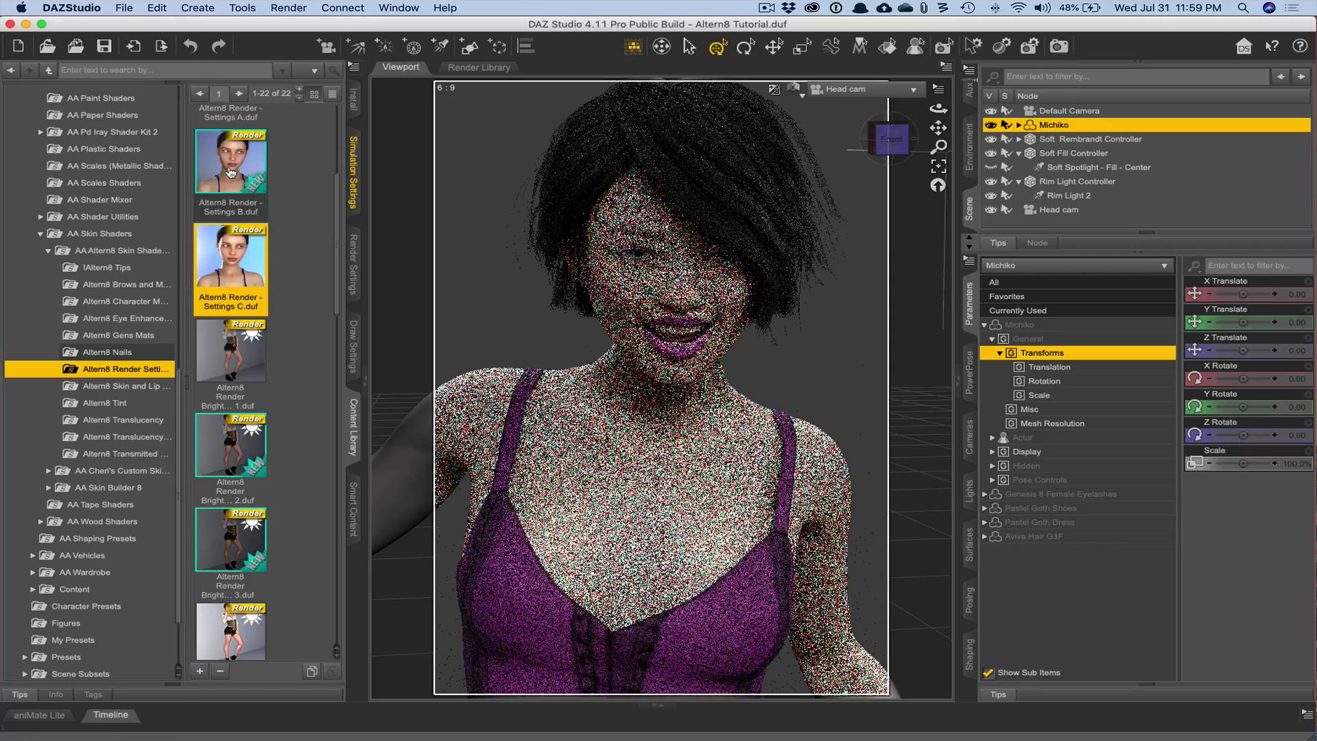
pyautogui.moveTo(231, 172)
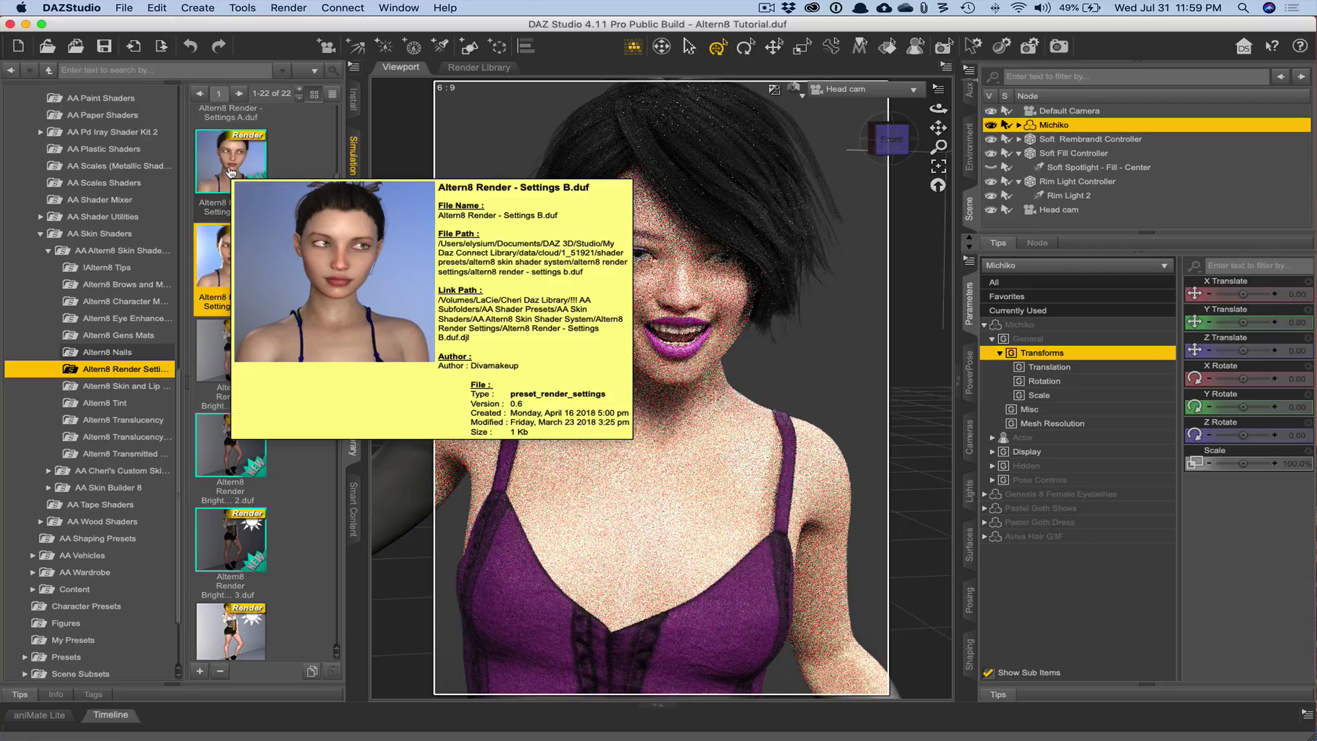
pyautogui.doubleClick(230, 173)
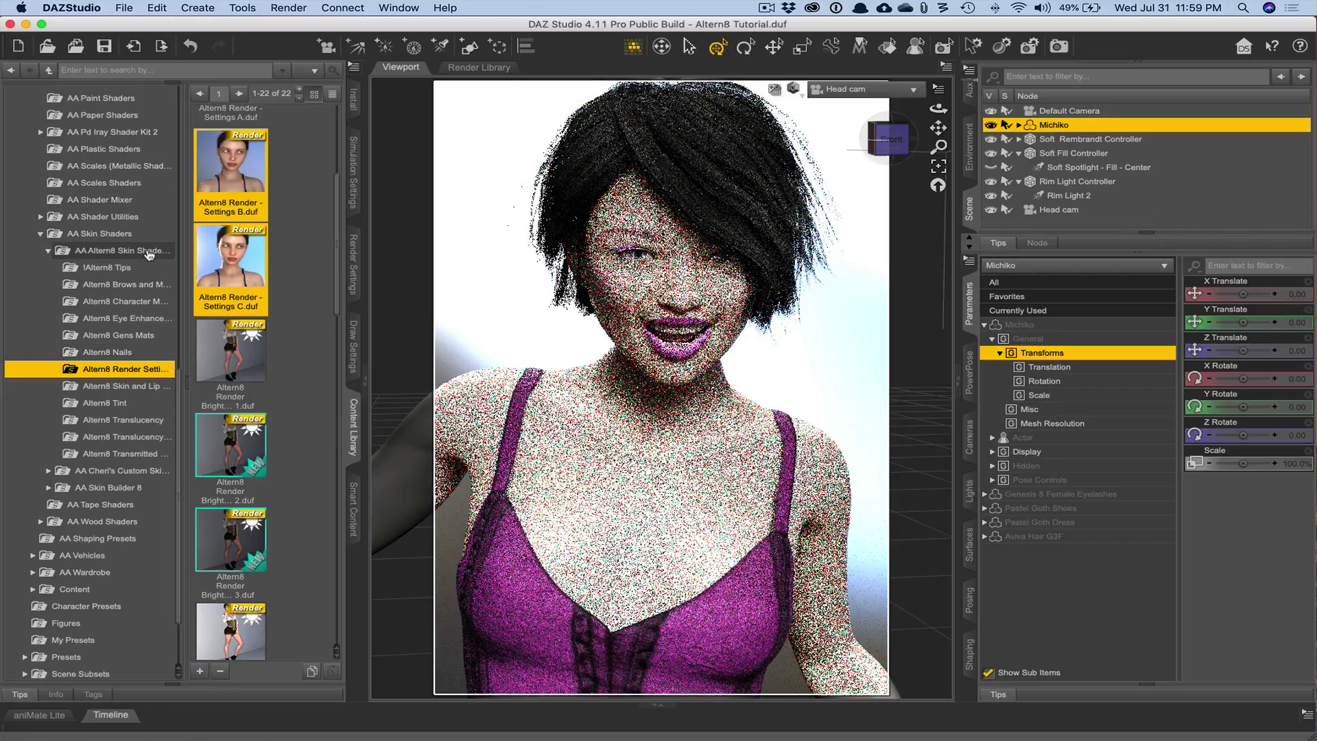
pyautogui.click(189, 47)
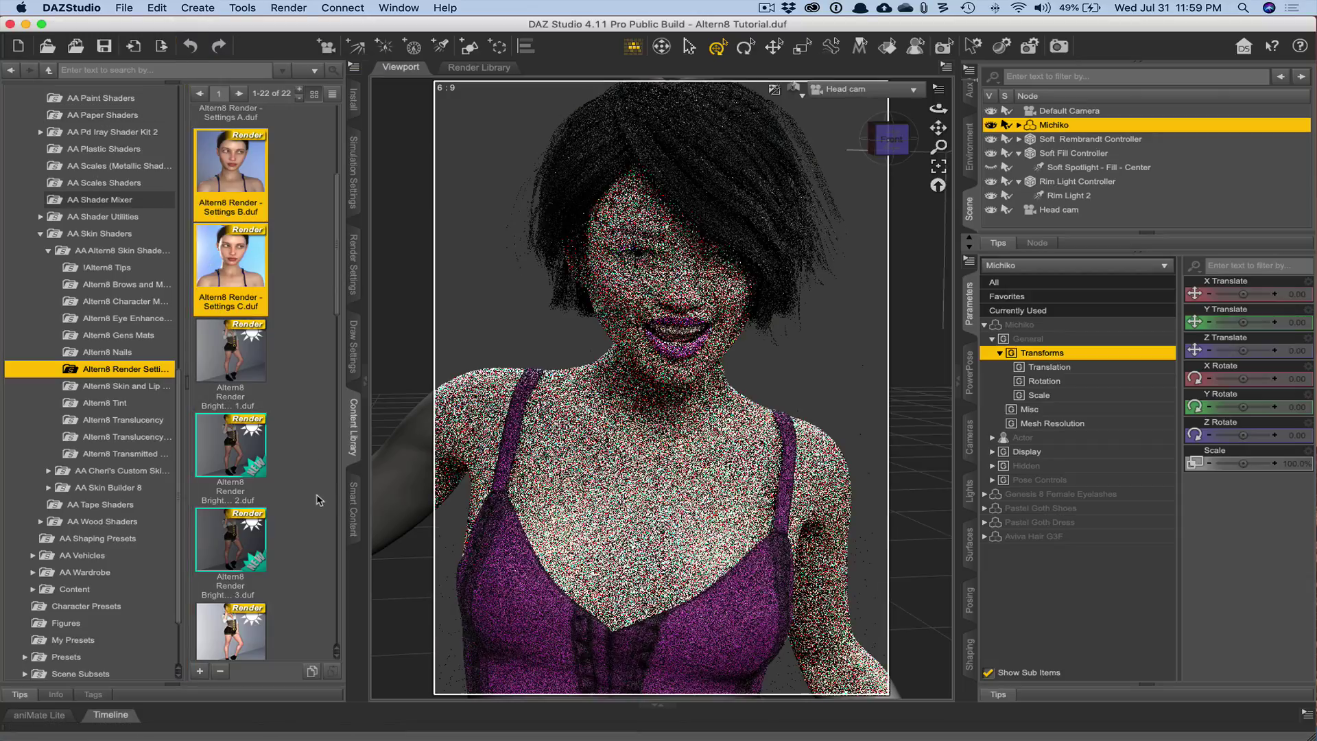
# - Examine the Altern8 render presets for brightness, dome rotation, and cooler, neutral and warmer scenes
pyautogui.scroll(-4, 319, 499)
pyautogui.scroll(-3, 310, 480)
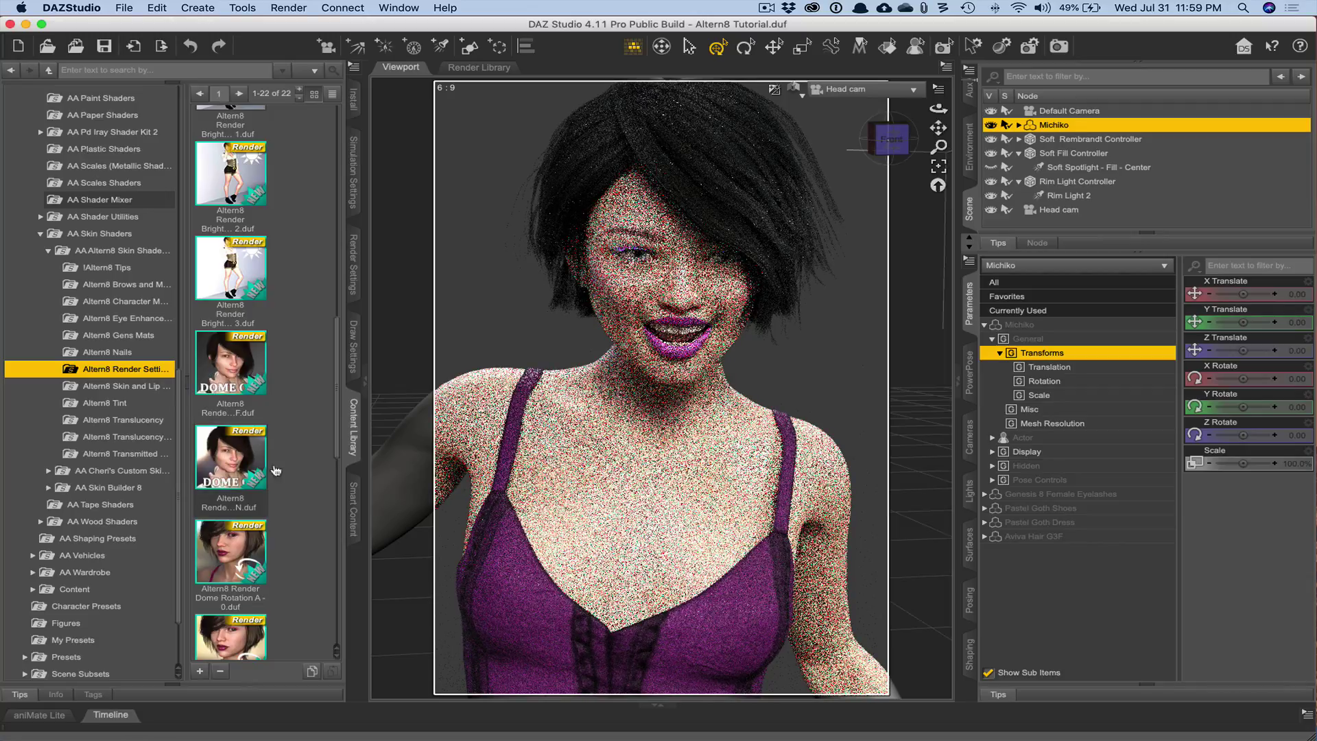
pyautogui.scroll(-4, 299, 501)
pyautogui.scroll(-1, 299, 502)
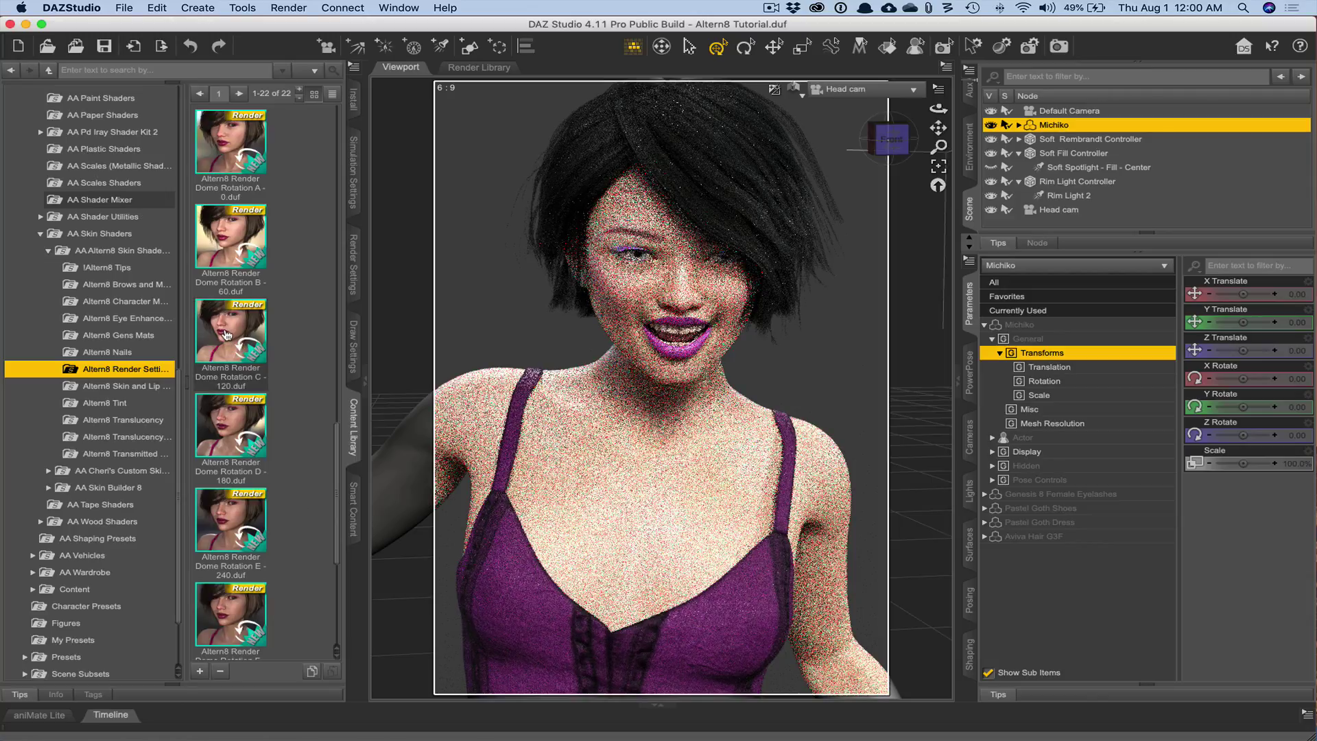
pyautogui.moveTo(227, 336)
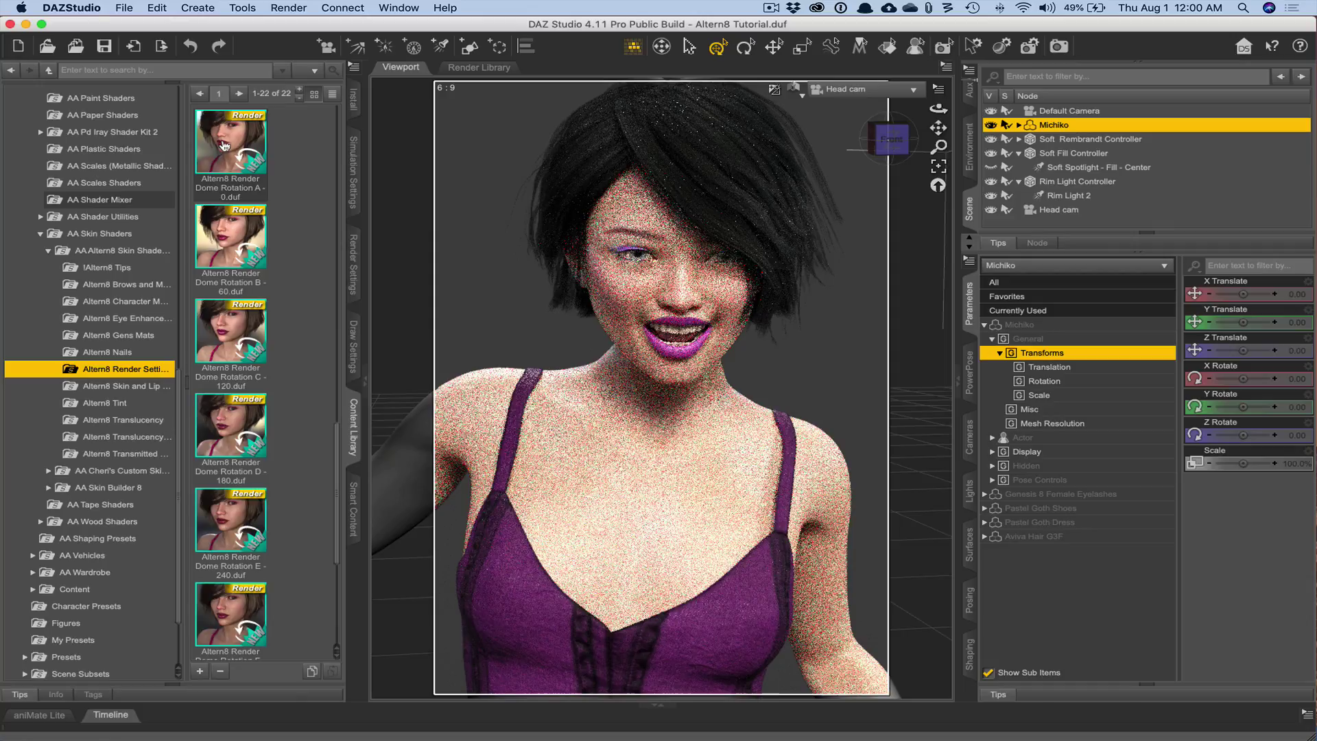
pyautogui.moveTo(224, 145)
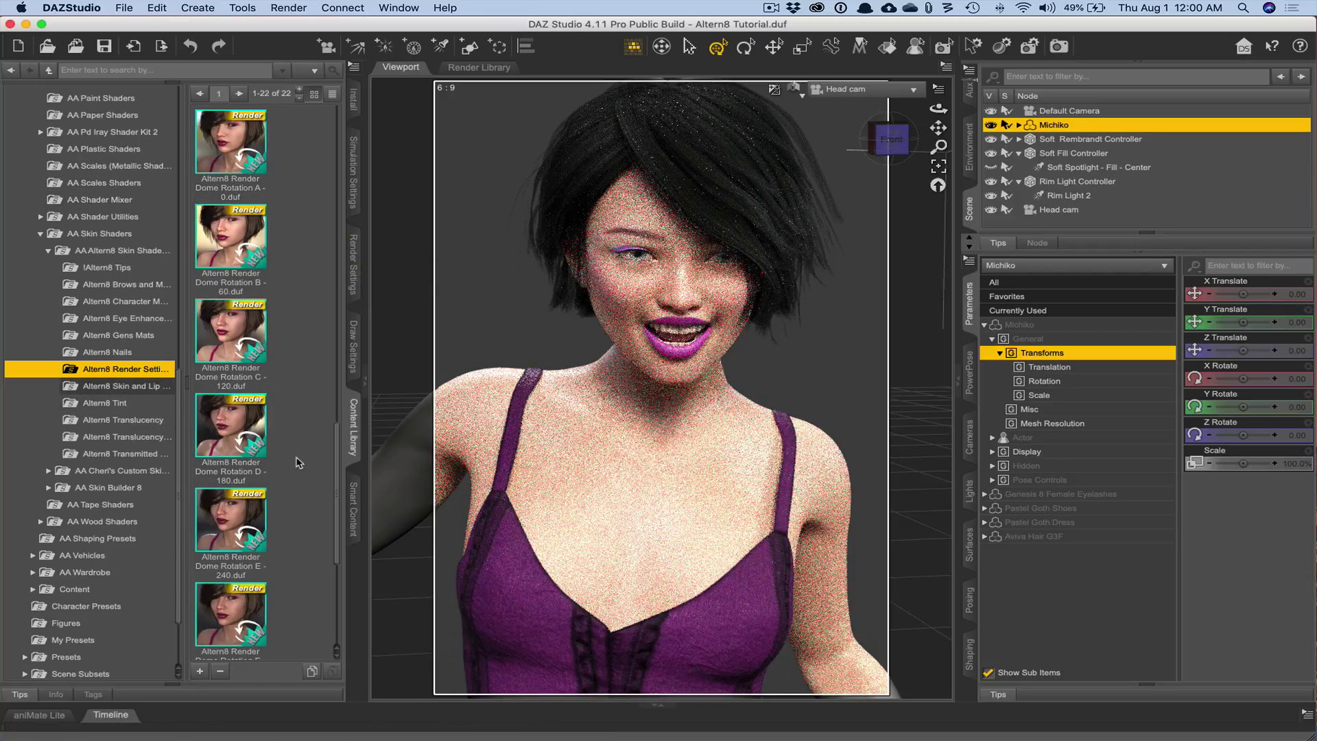
pyautogui.scroll(-5, 299, 460)
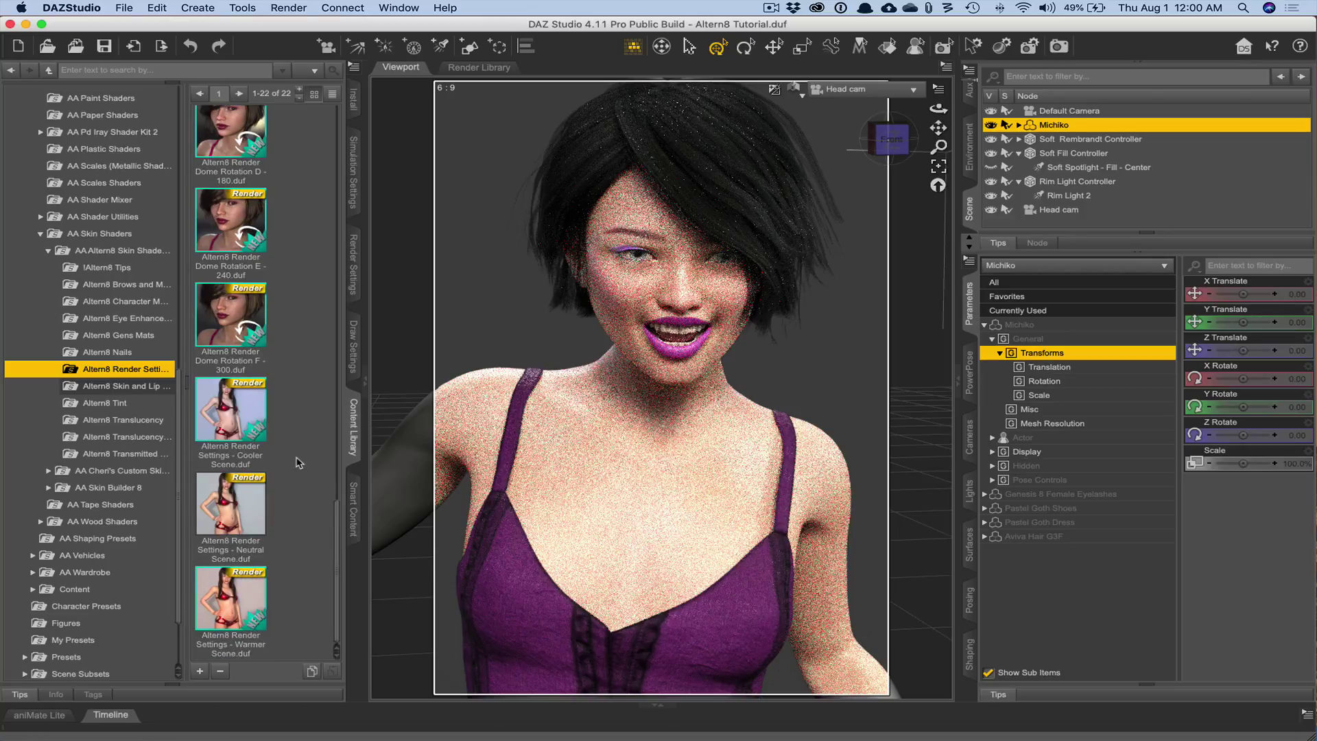
pyautogui.moveTo(231, 432)
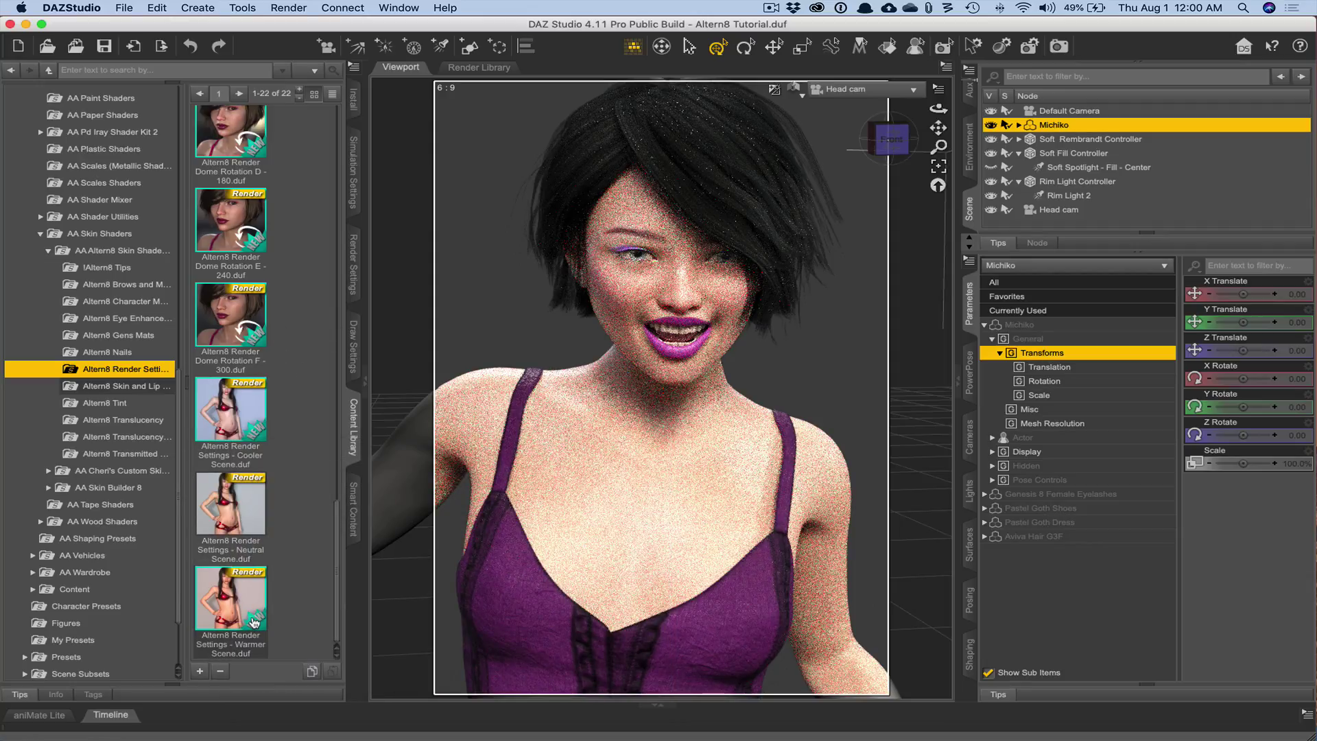
pyautogui.moveTo(254, 623)
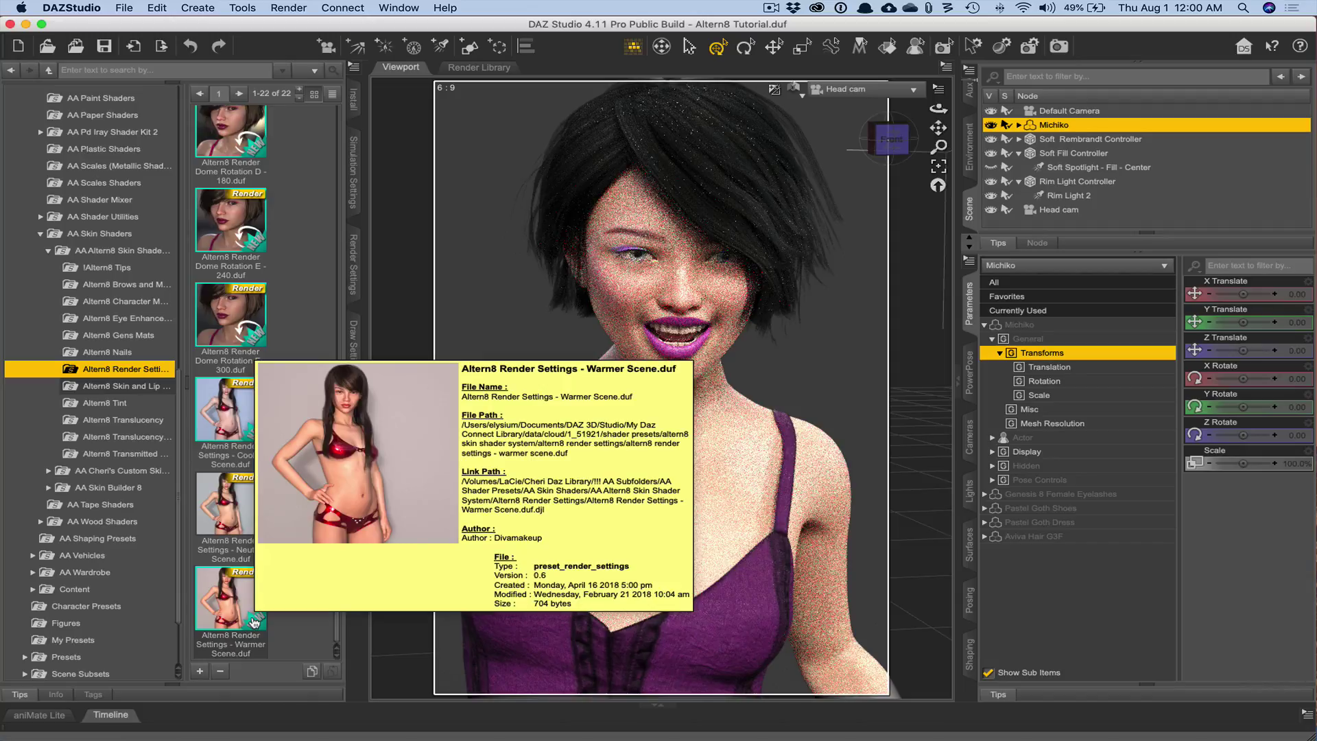
# - Open the Altern8 skin and lip shine presets and inspect the Load Skin Shine Maps preset
pyautogui.click(123, 387)
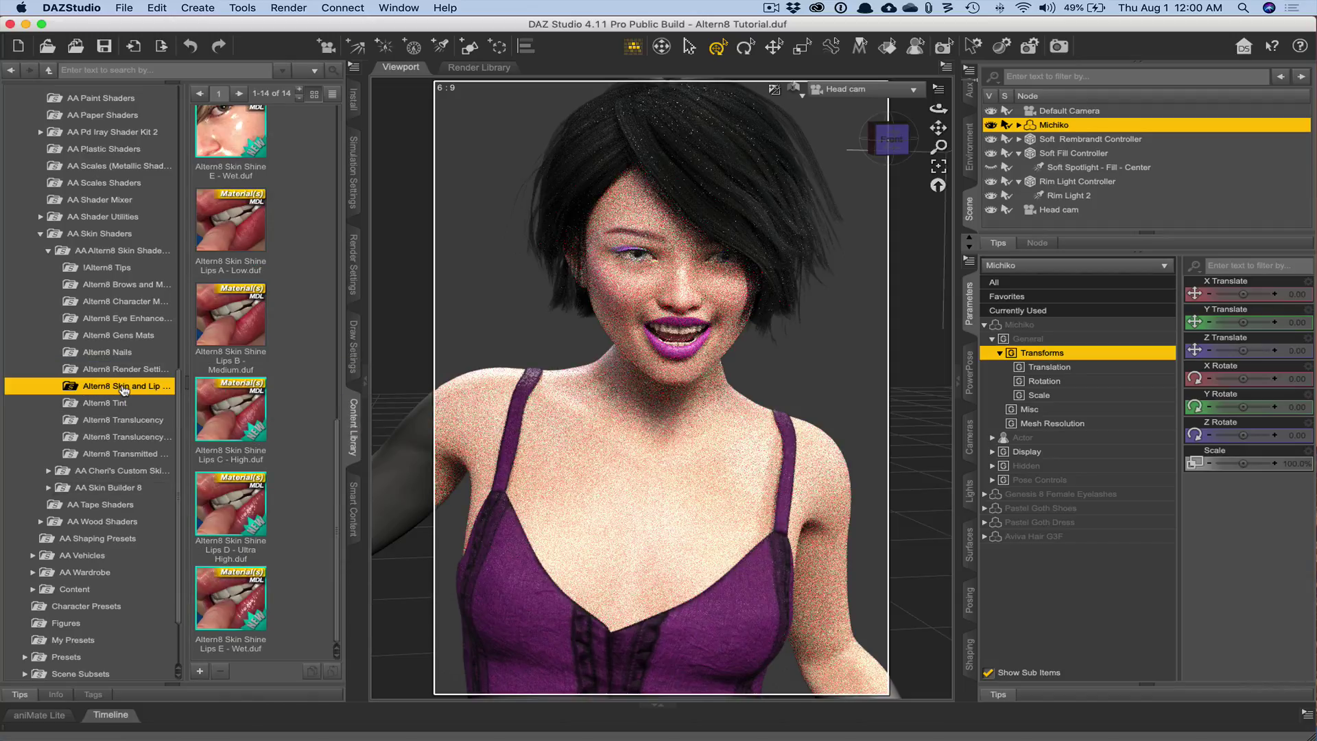
pyautogui.scroll(10, 283, 313)
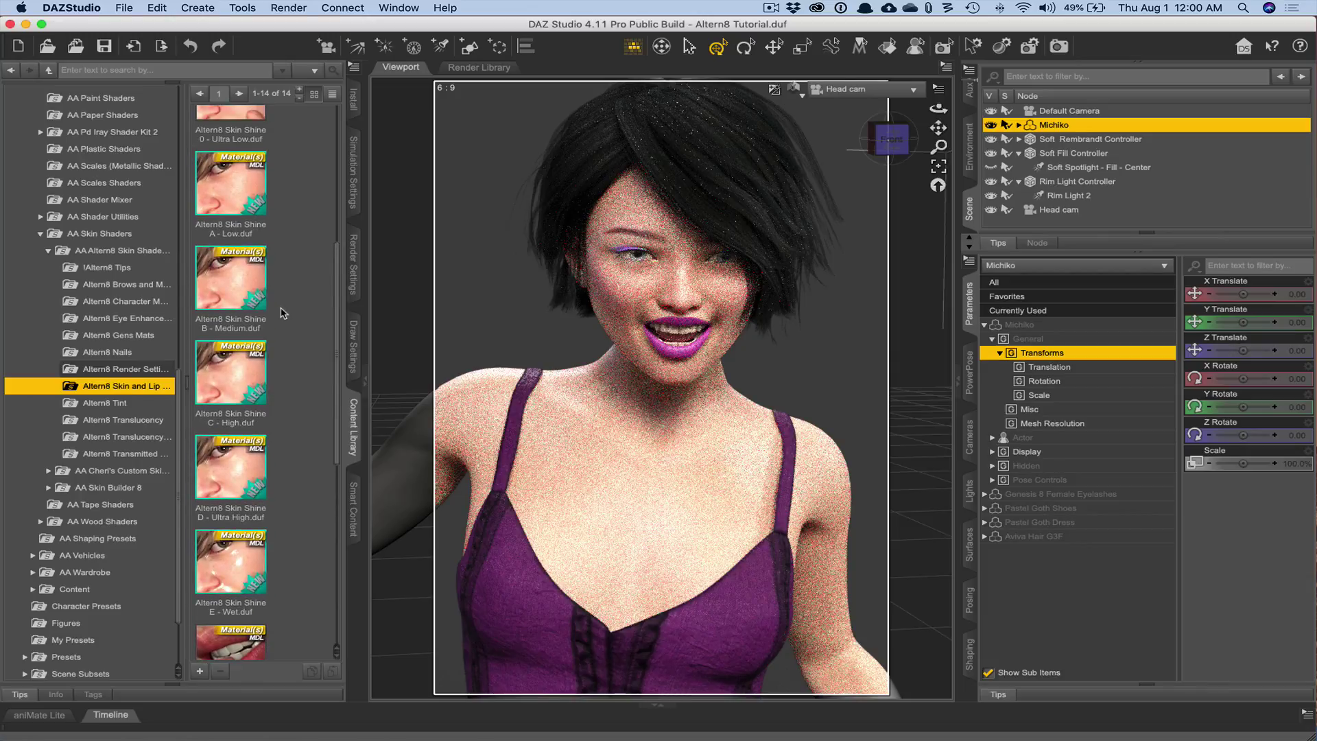
pyautogui.scroll(-3, 283, 313)
pyautogui.scroll(3, 283, 313)
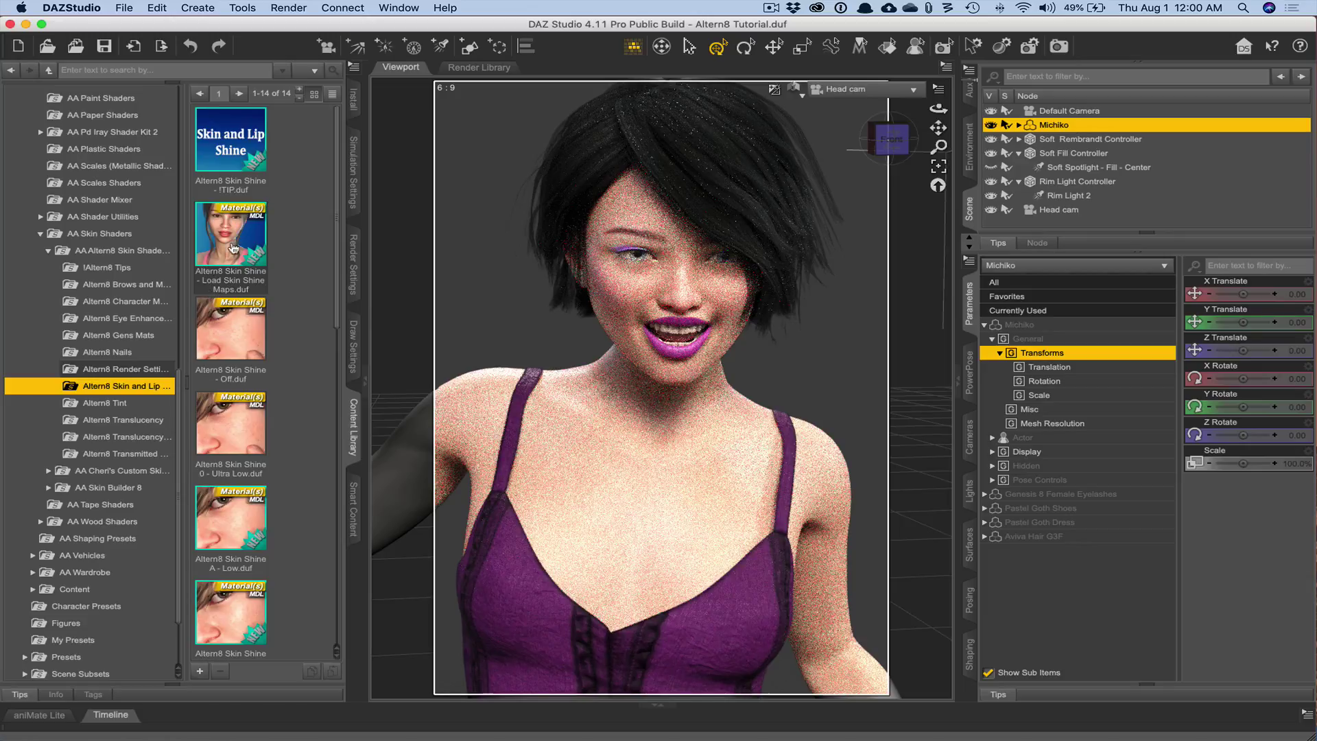
pyautogui.moveTo(231, 233)
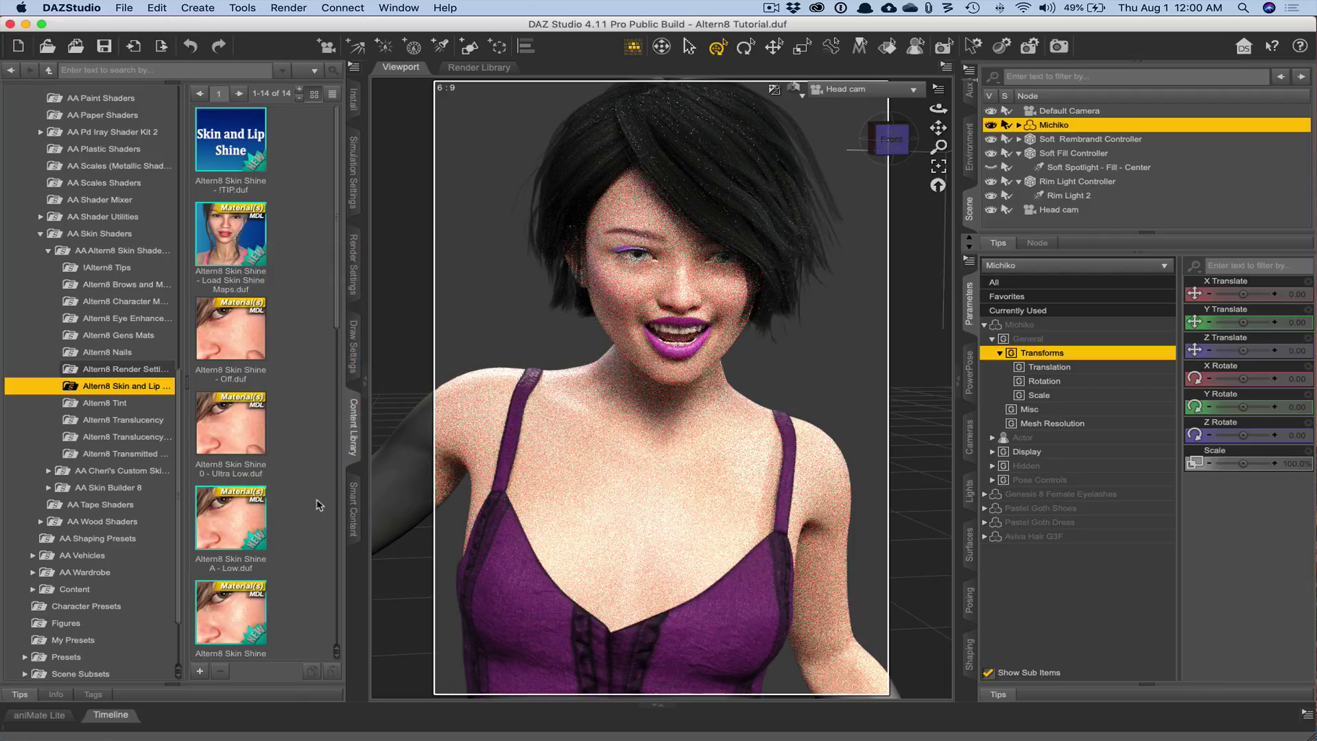
# - Apply the Altern8 Skin Shine E - Wet preset to Michiko and bring up the lip shine presets
pyautogui.scroll(-5, 319, 506)
pyautogui.scroll(-1, 319, 505)
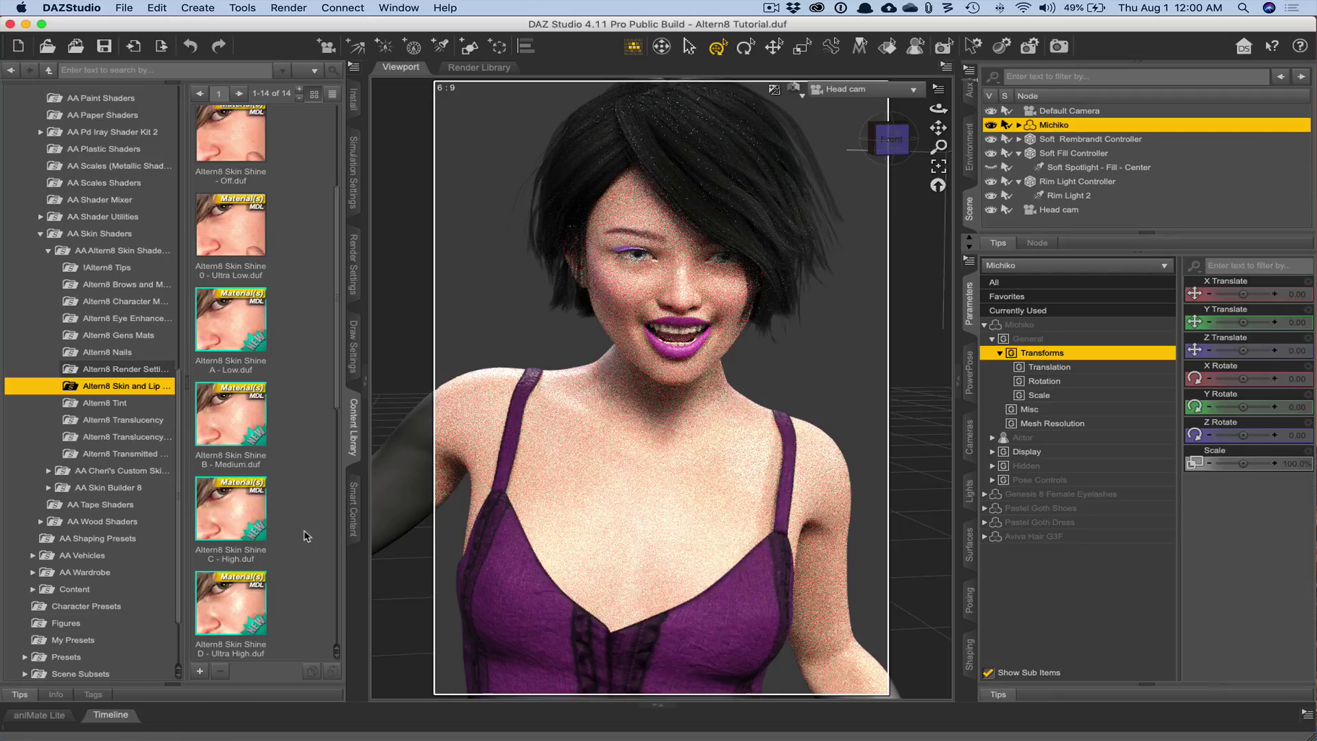
pyautogui.scroll(-5, 288, 522)
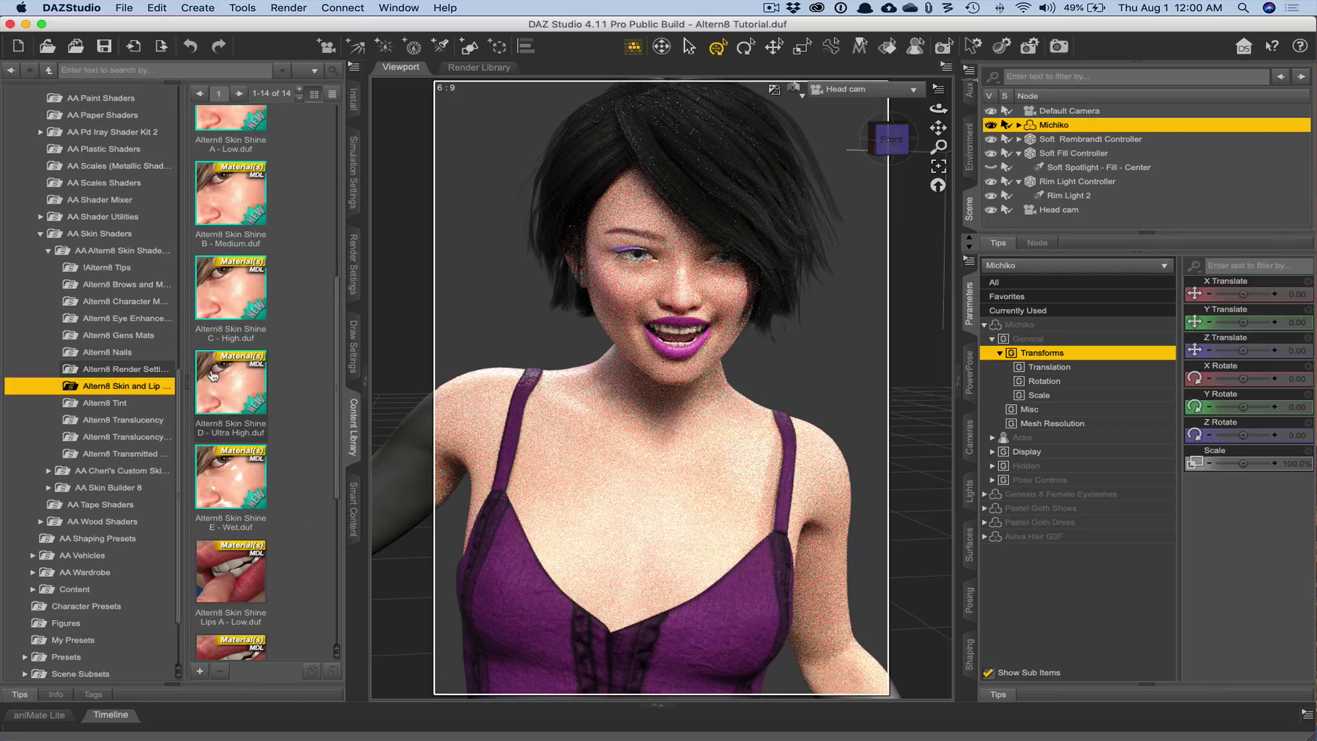
pyautogui.doubleClick(240, 476)
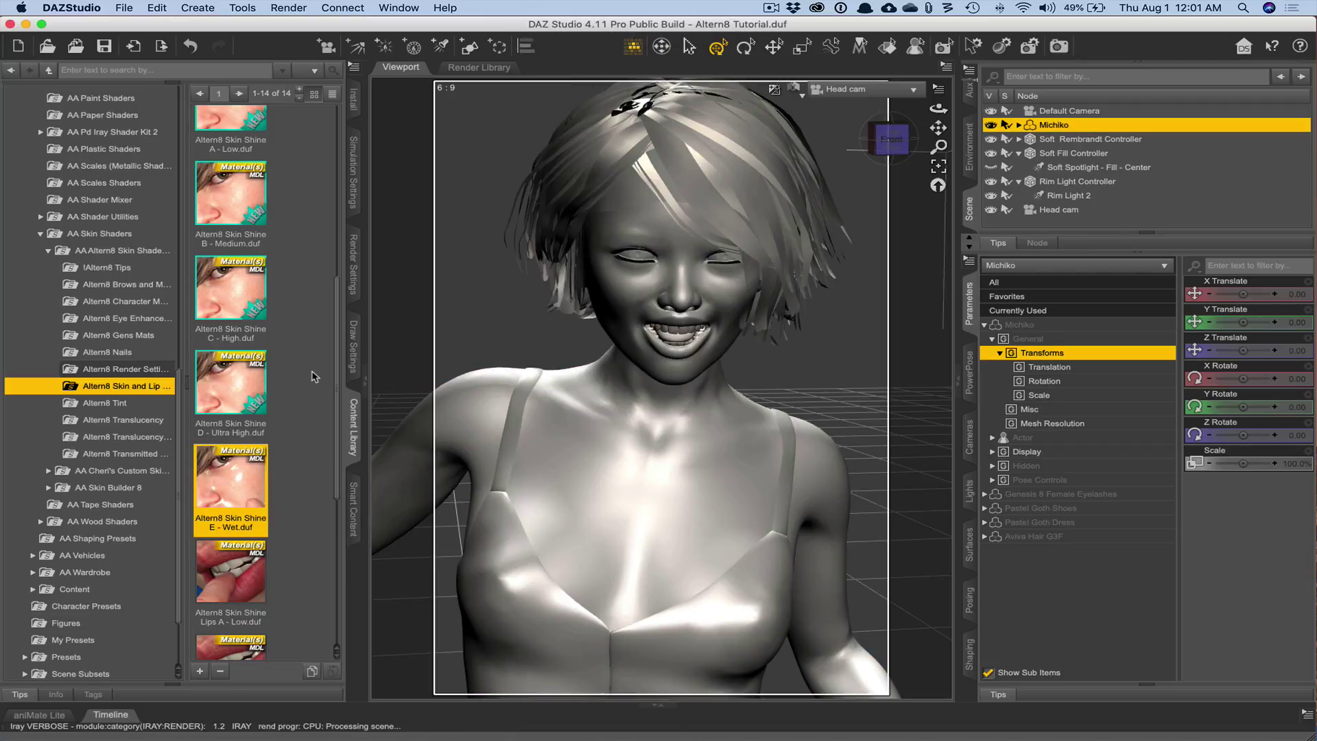
pyautogui.scroll(-5, 312, 377)
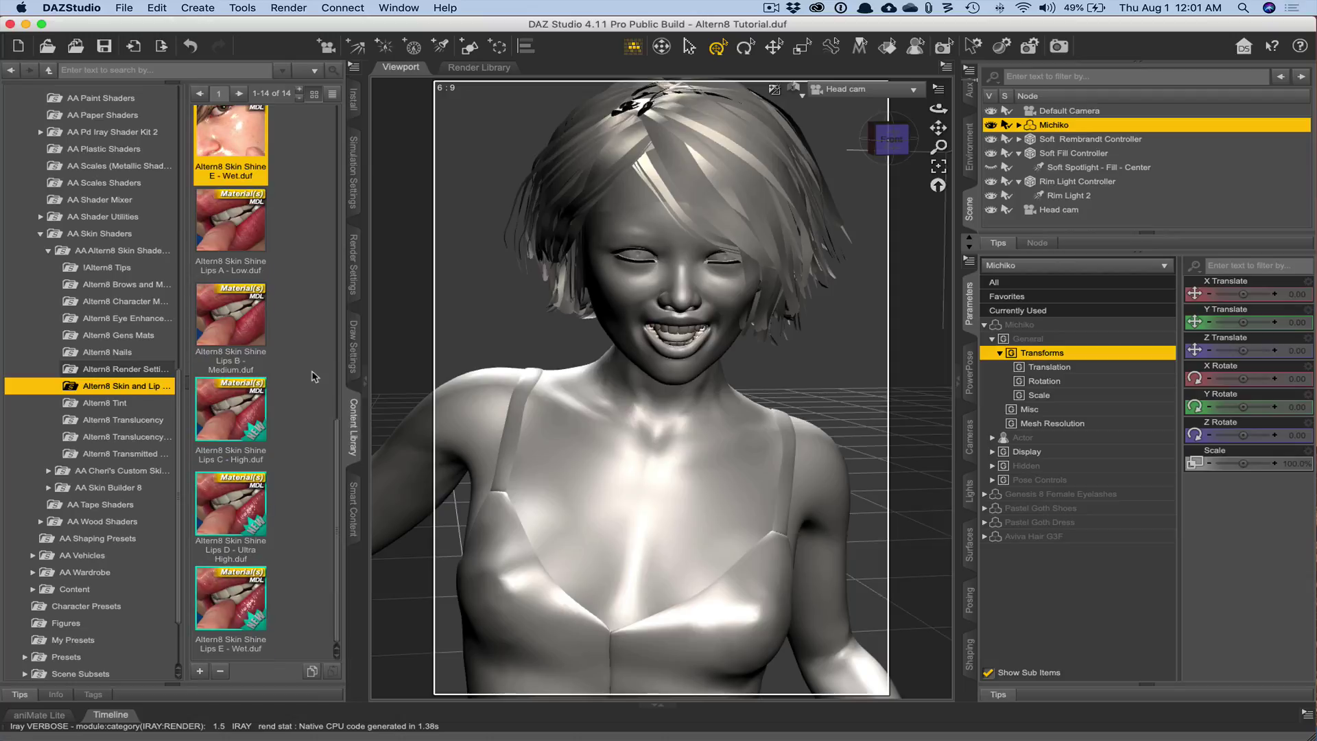
# - Try the Altern8 Skin Shine Lips E - Wet preset on Michiko
pyautogui.doubleClick(231, 597)
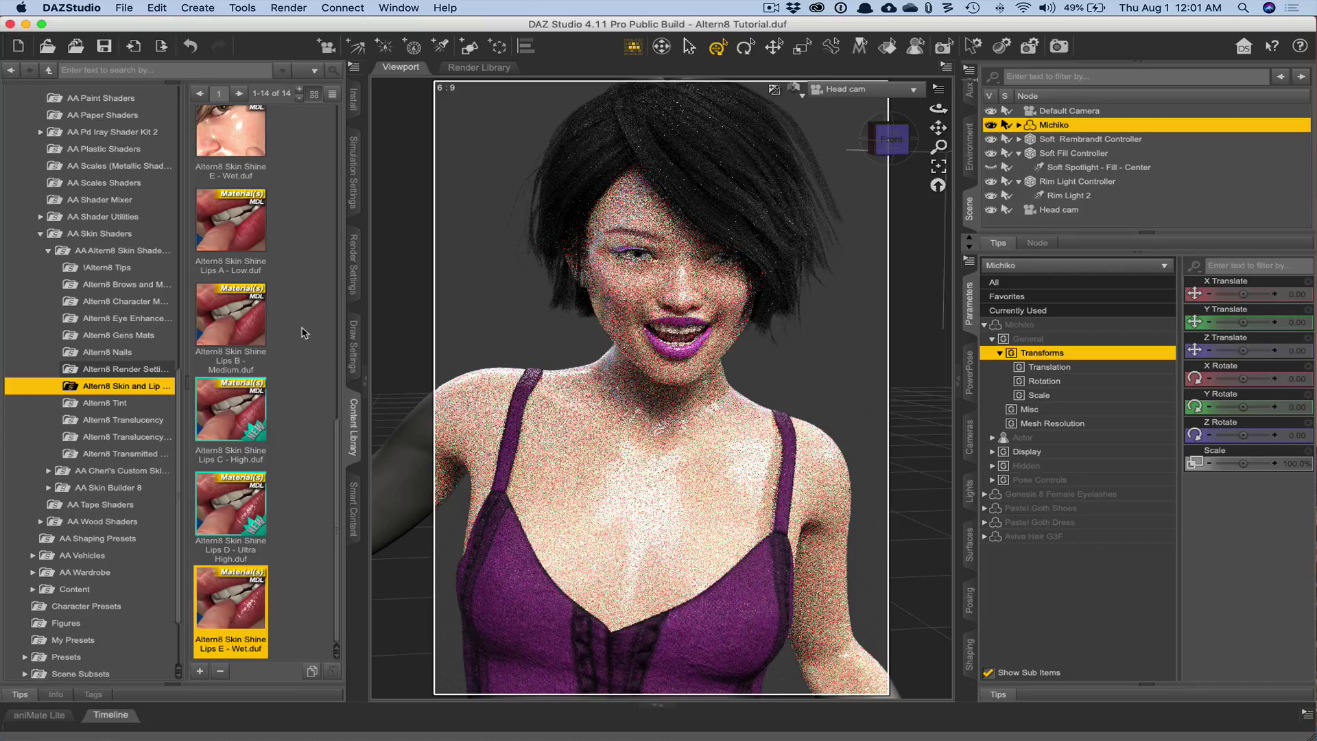
# - Apply the Altern8 Skin Shine A - Low and Skin Shine Lips B - Medium presets to Michiko
pyautogui.scroll(5, 304, 333)
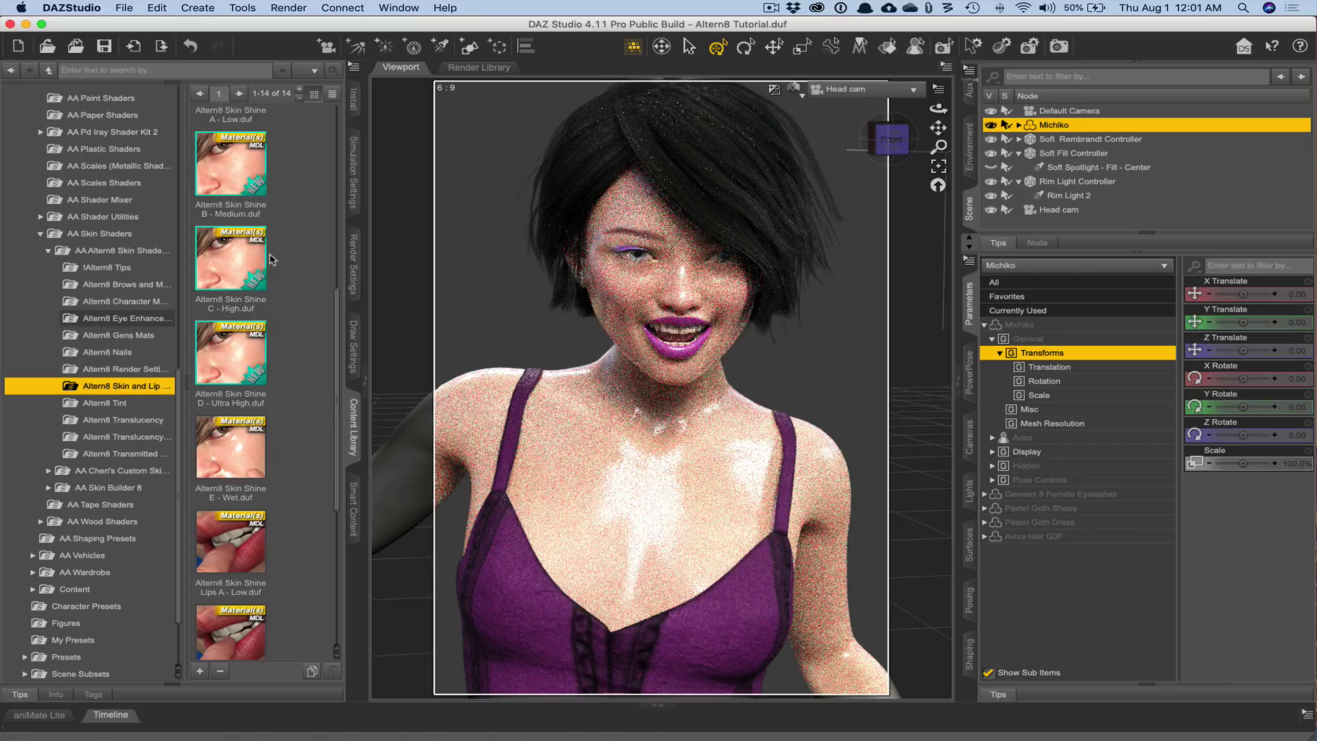
pyautogui.scroll(5, 214, 348)
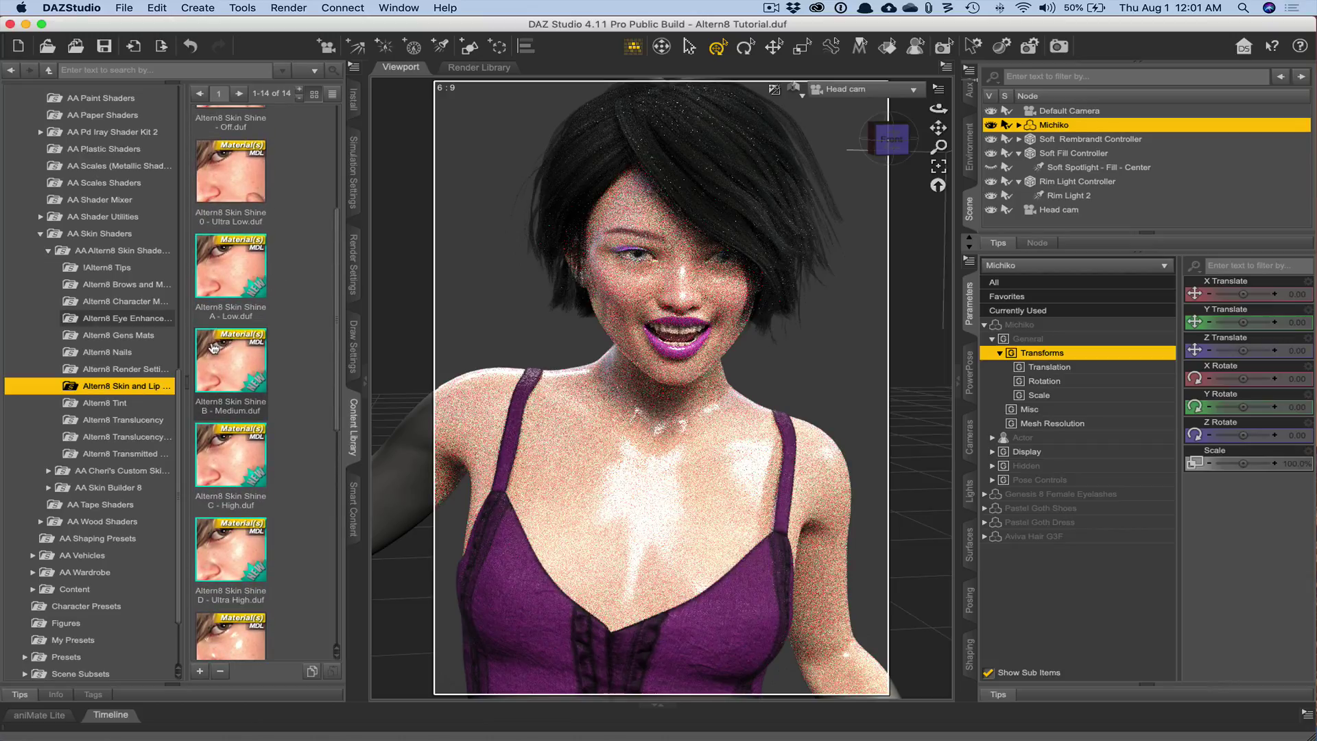
pyautogui.moveTo(227, 273)
pyautogui.doubleClick(230, 278)
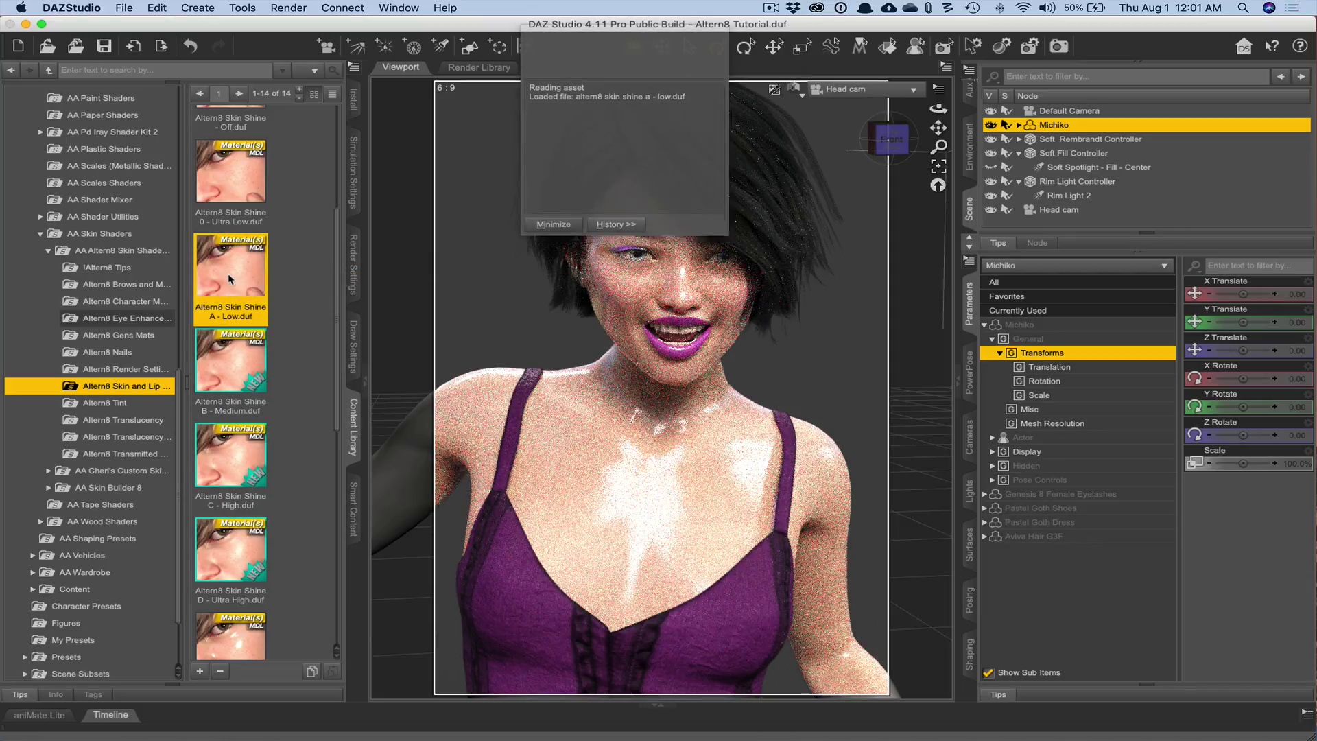
pyautogui.scroll(-5, 232, 329)
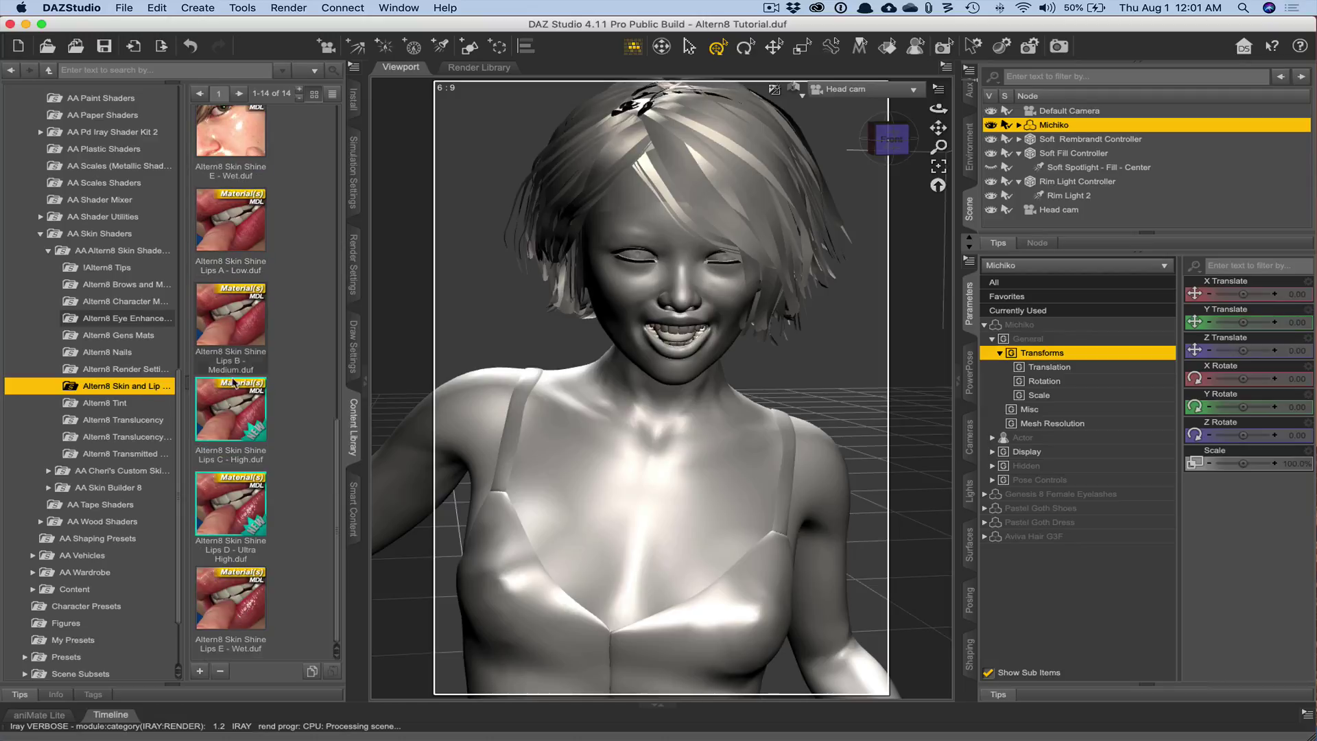
pyautogui.doubleClick(236, 355)
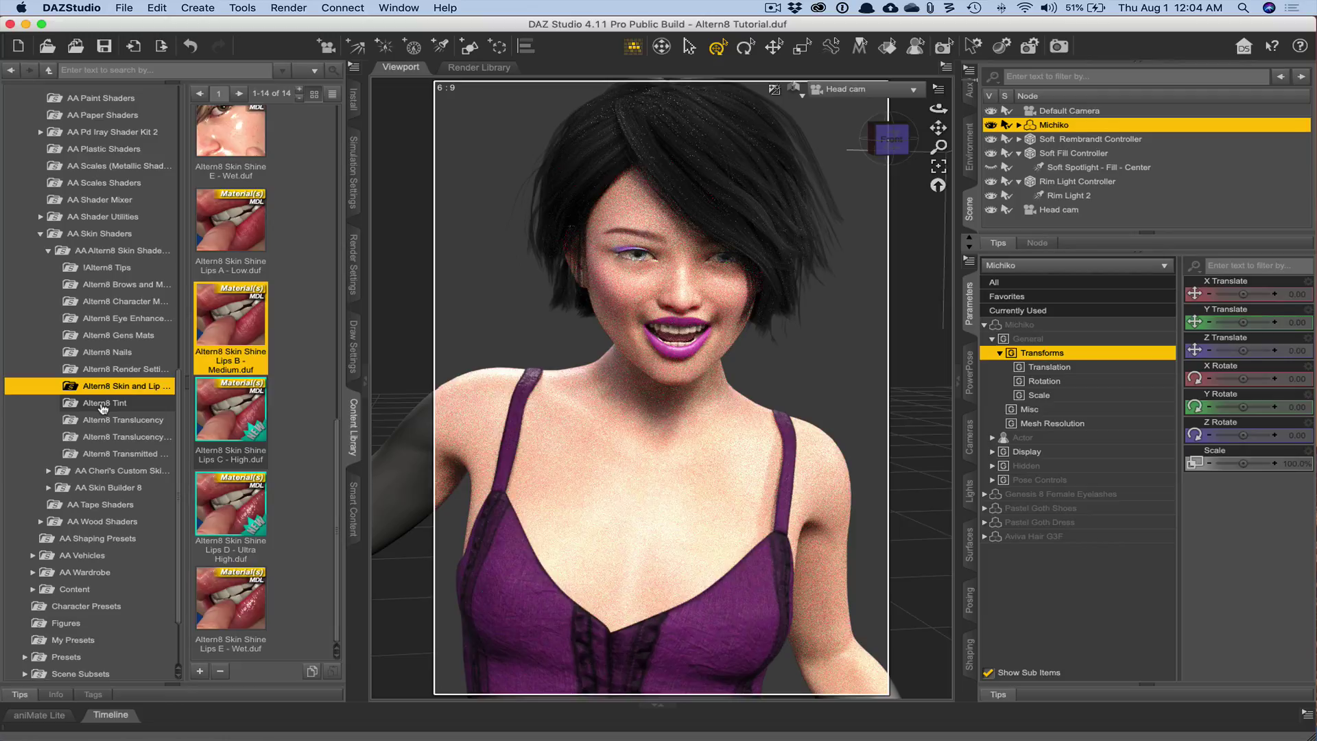
# - Browse the Altern8 Tint presets and apply Altern8 SSS Tint - B to Michiko's skin
pyautogui.click(101, 405)
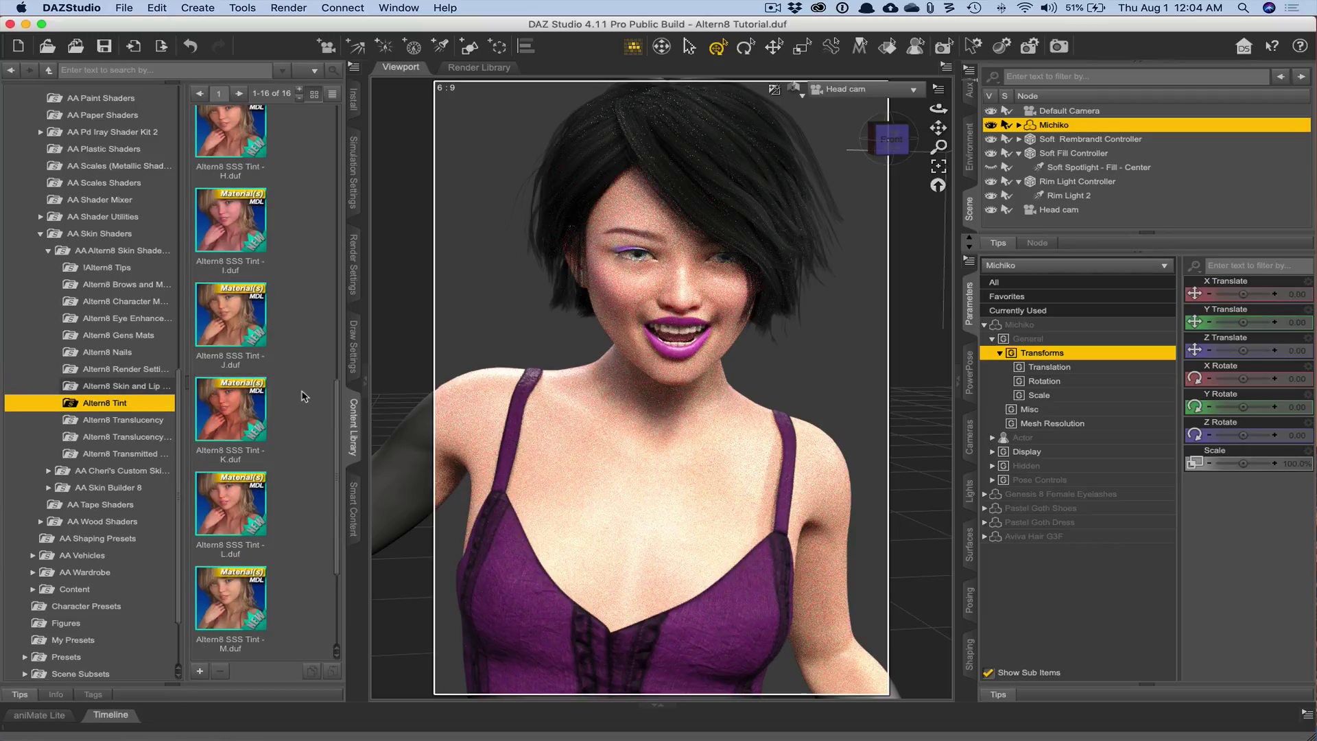
pyautogui.scroll(7, 304, 397)
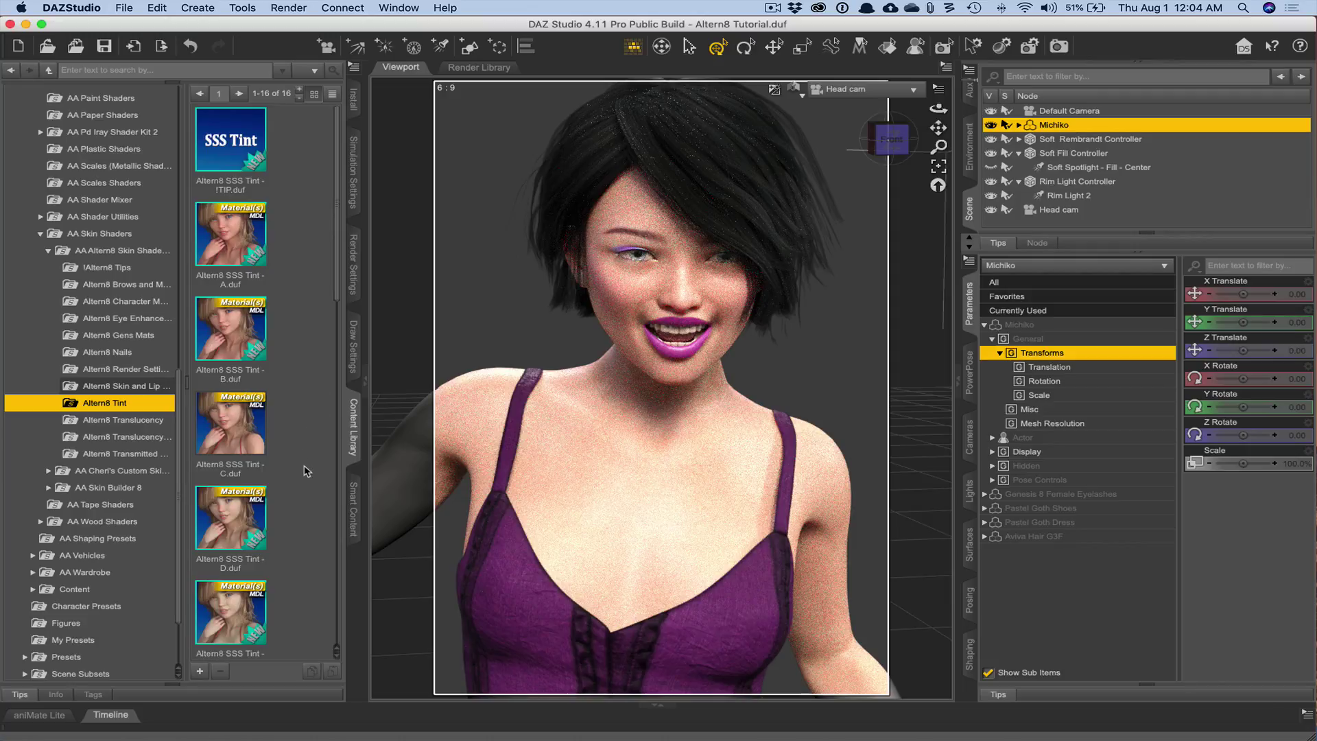
pyautogui.scroll(-4, 307, 471)
pyautogui.scroll(-10, 307, 472)
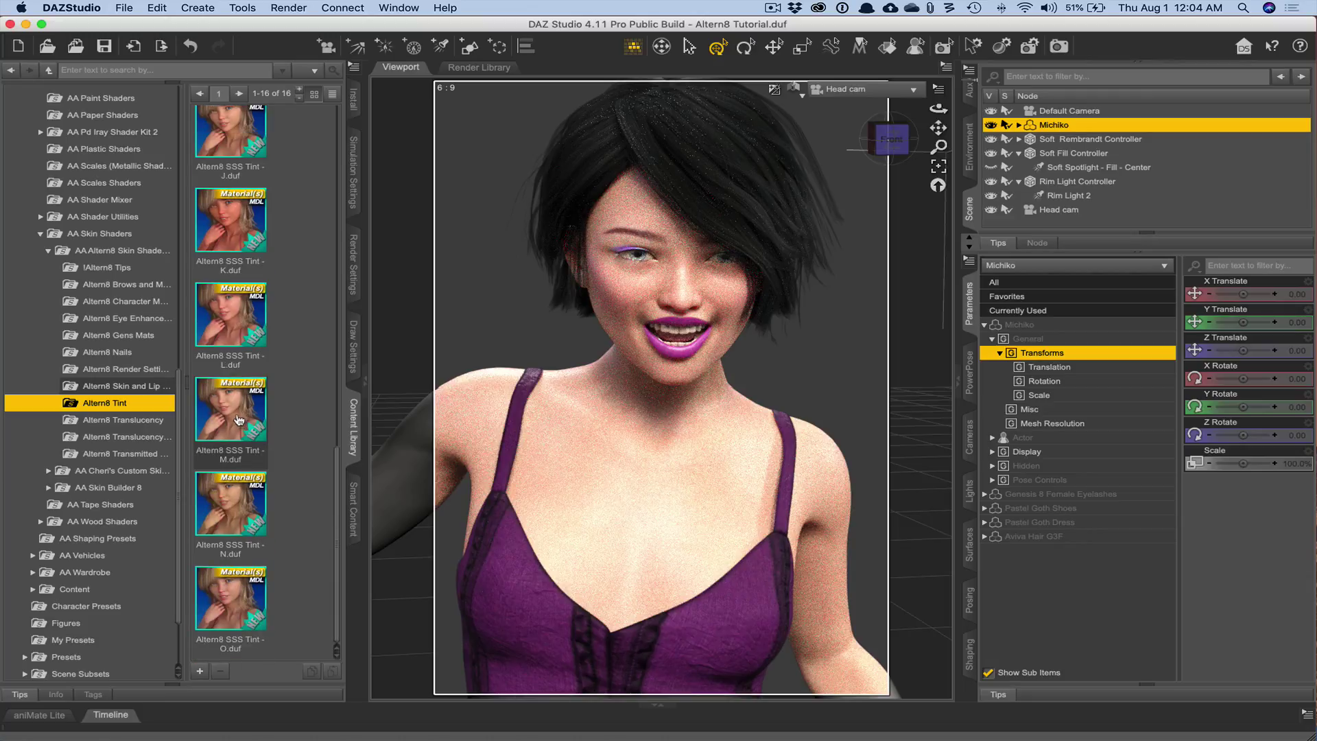
pyautogui.scroll(15, 293, 401)
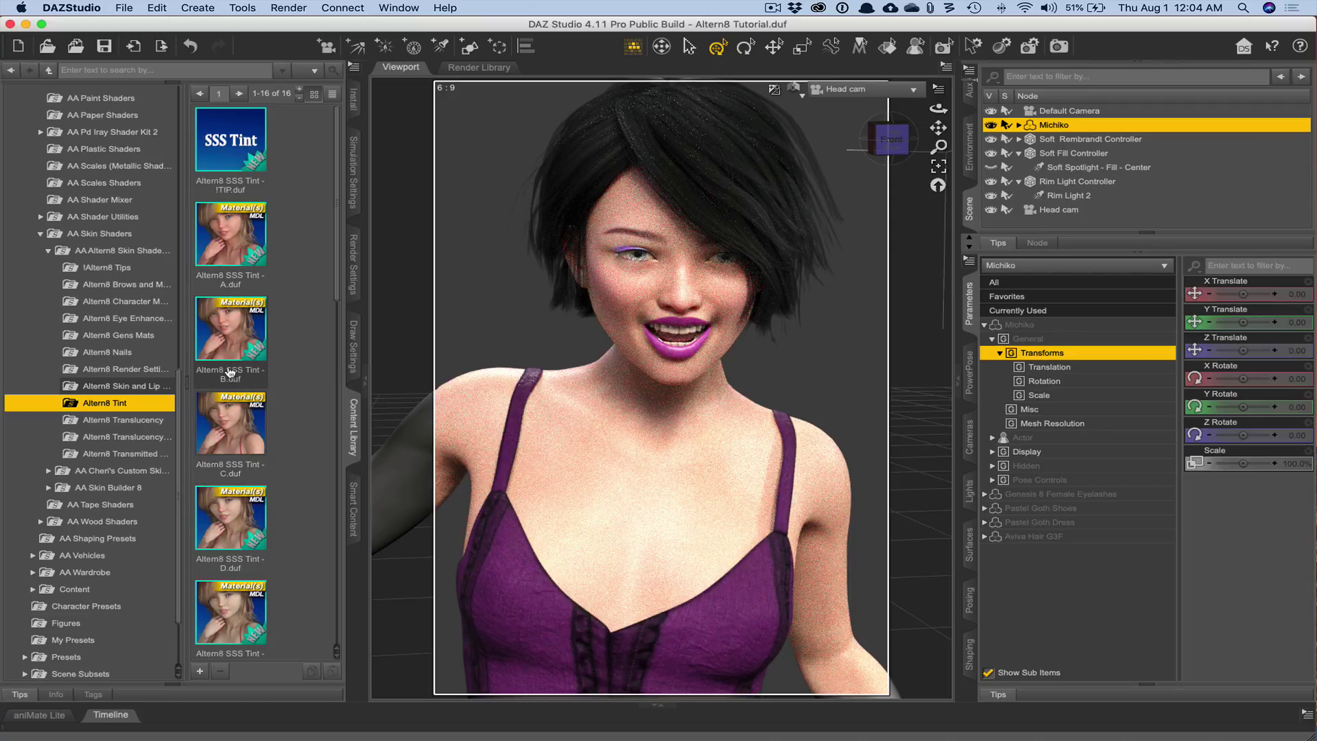
pyautogui.scroll(-5, 288, 471)
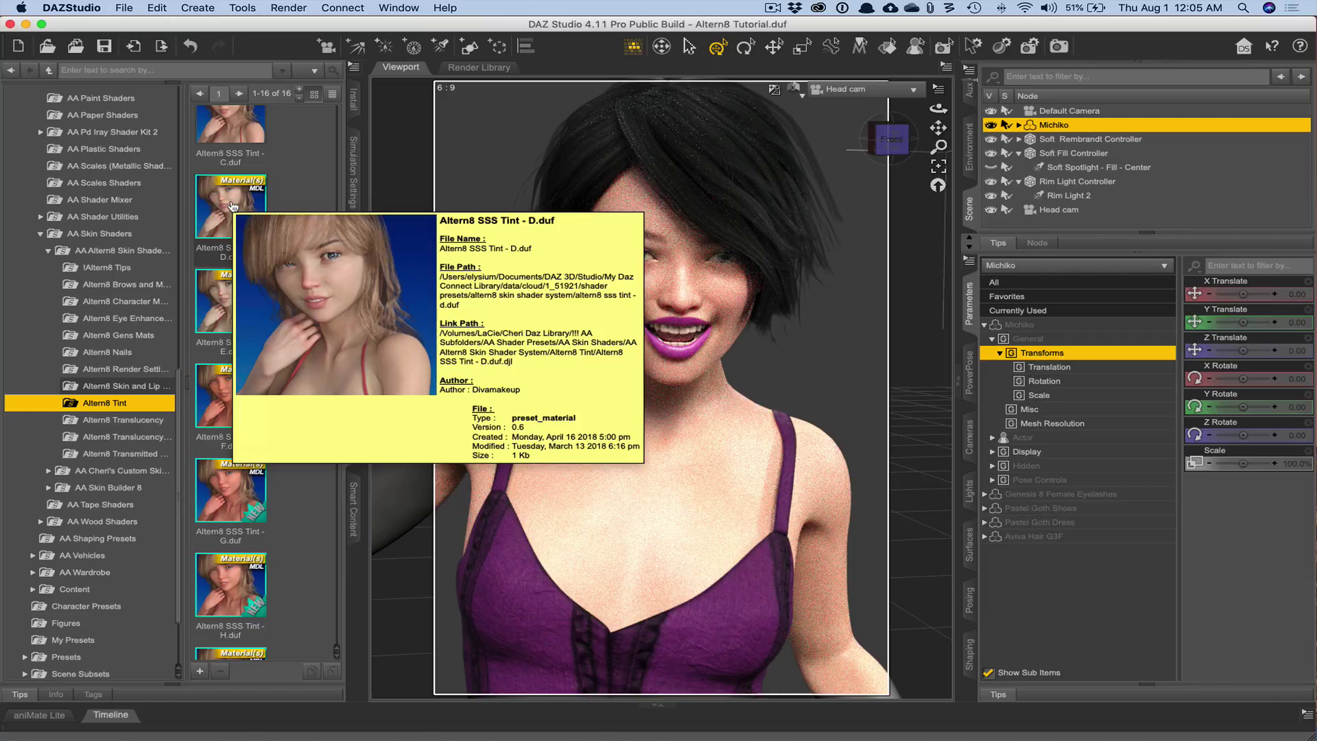
pyautogui.scroll(3, 234, 205)
pyautogui.scroll(2, 234, 206)
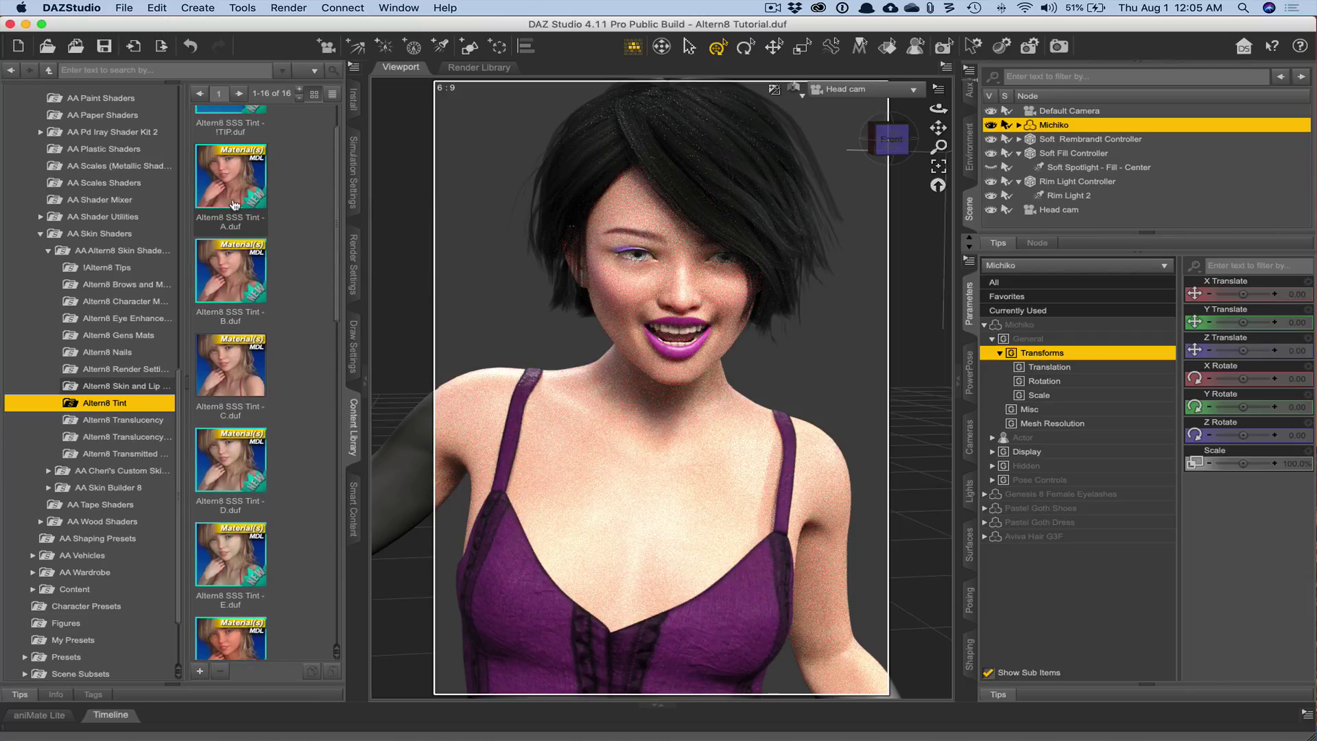
pyautogui.doubleClick(232, 279)
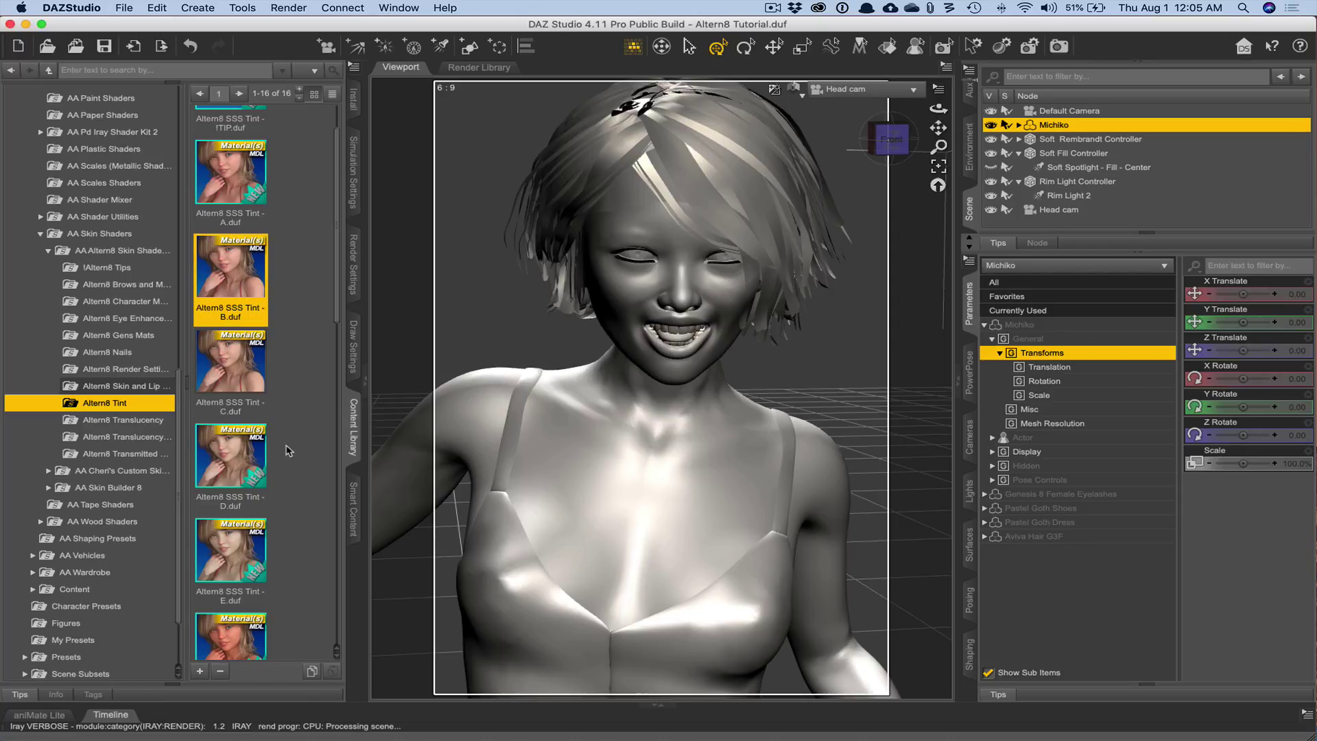
pyautogui.scroll(1, 289, 451)
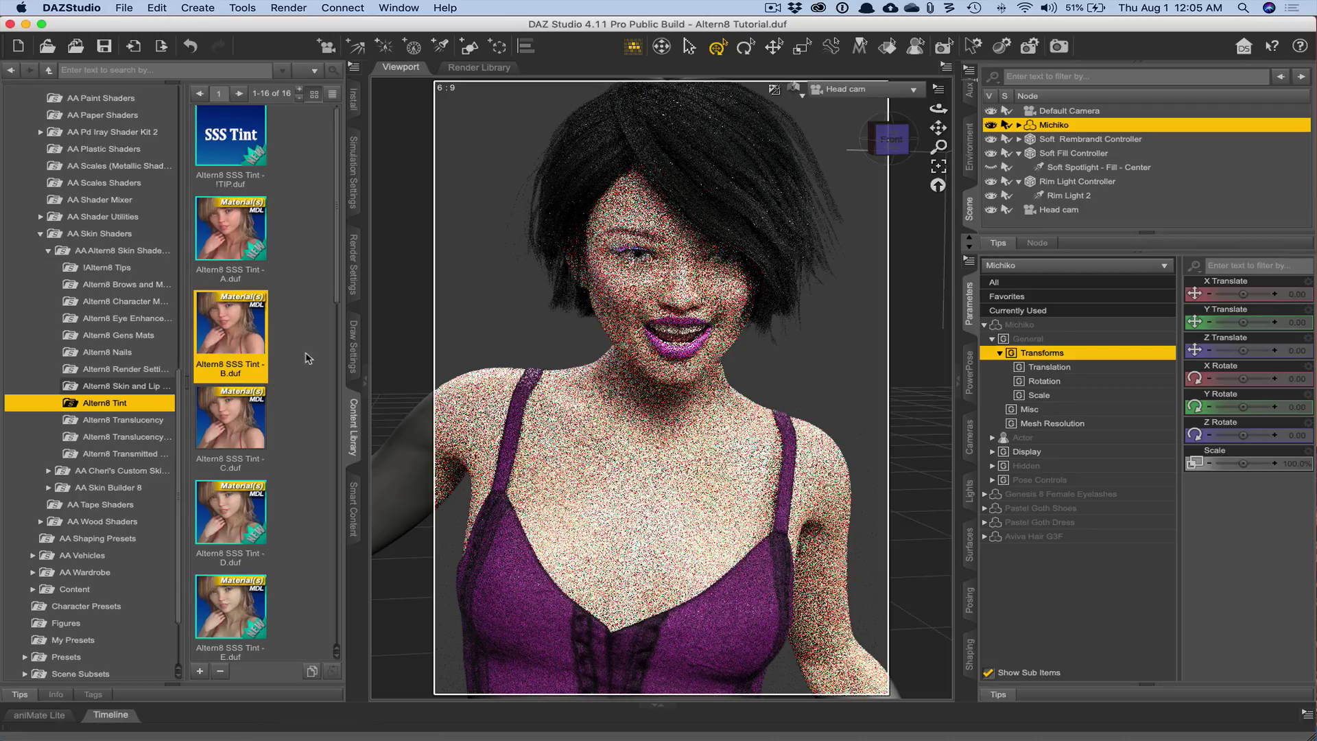
pyautogui.scroll(-10, 317, 412)
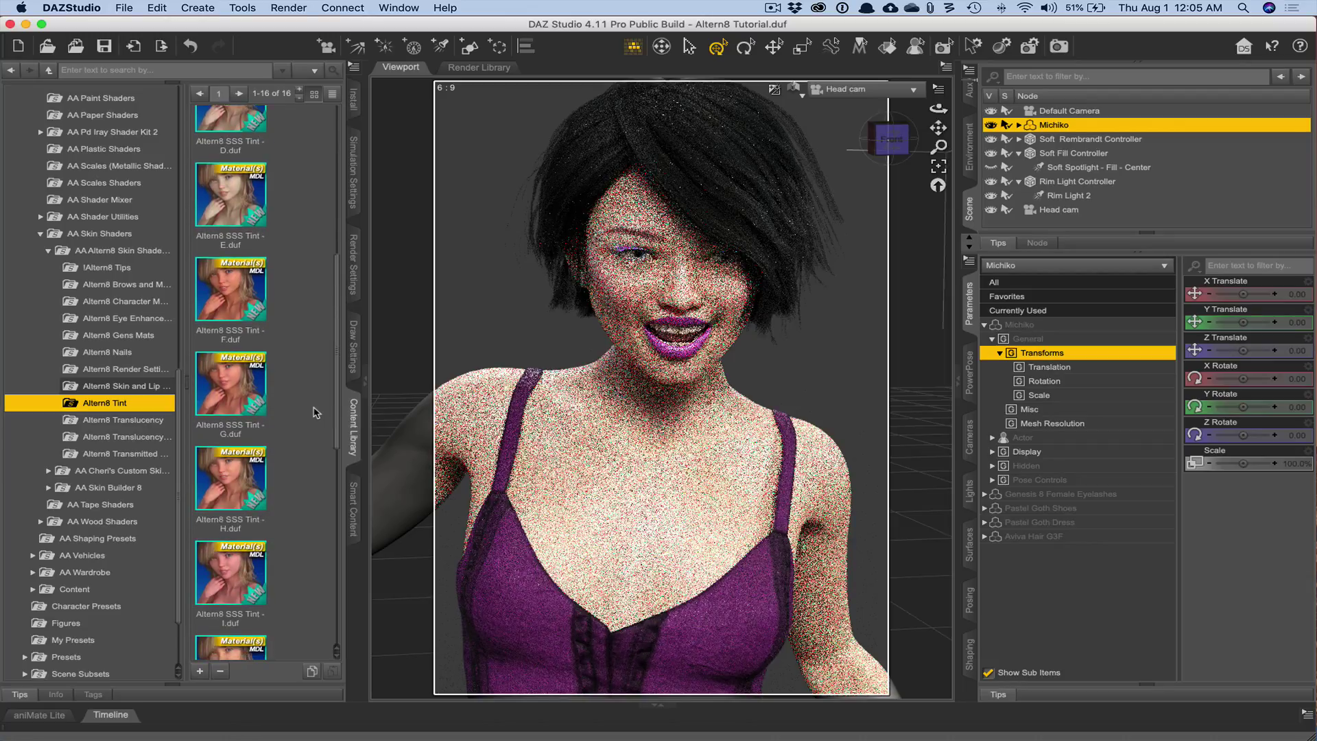
pyautogui.scroll(-10, 316, 412)
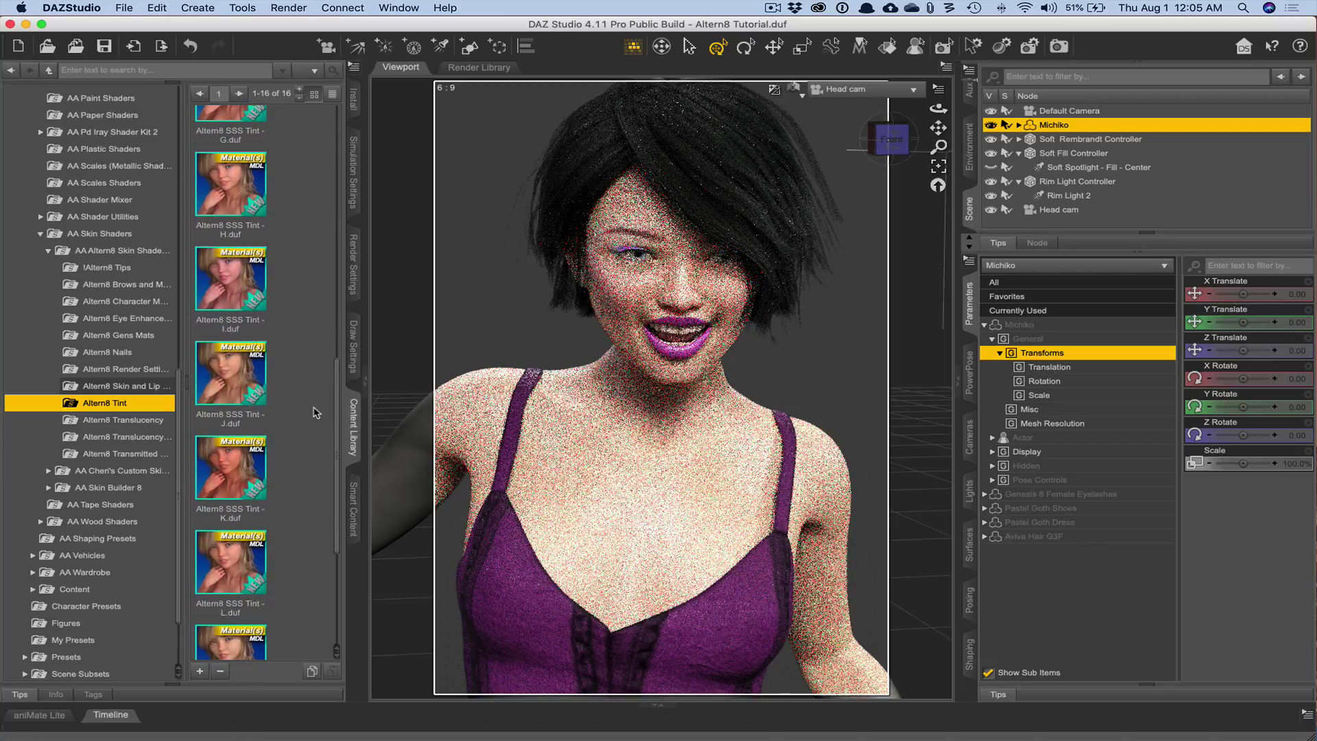
# - Review the Altern8 translucency strength presets and apply Altern8 Skin - Translucency D - 45 to Michiko
pyautogui.click(125, 421)
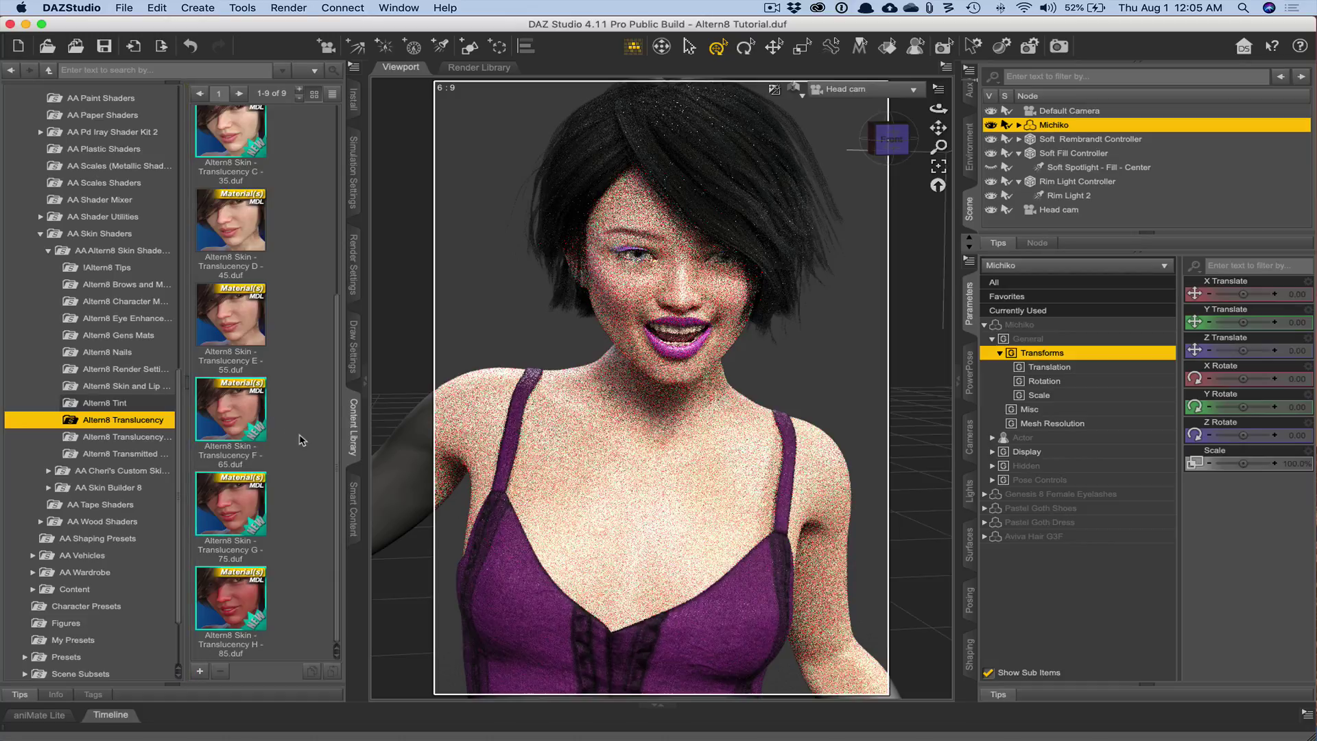
pyautogui.scroll(5, 302, 440)
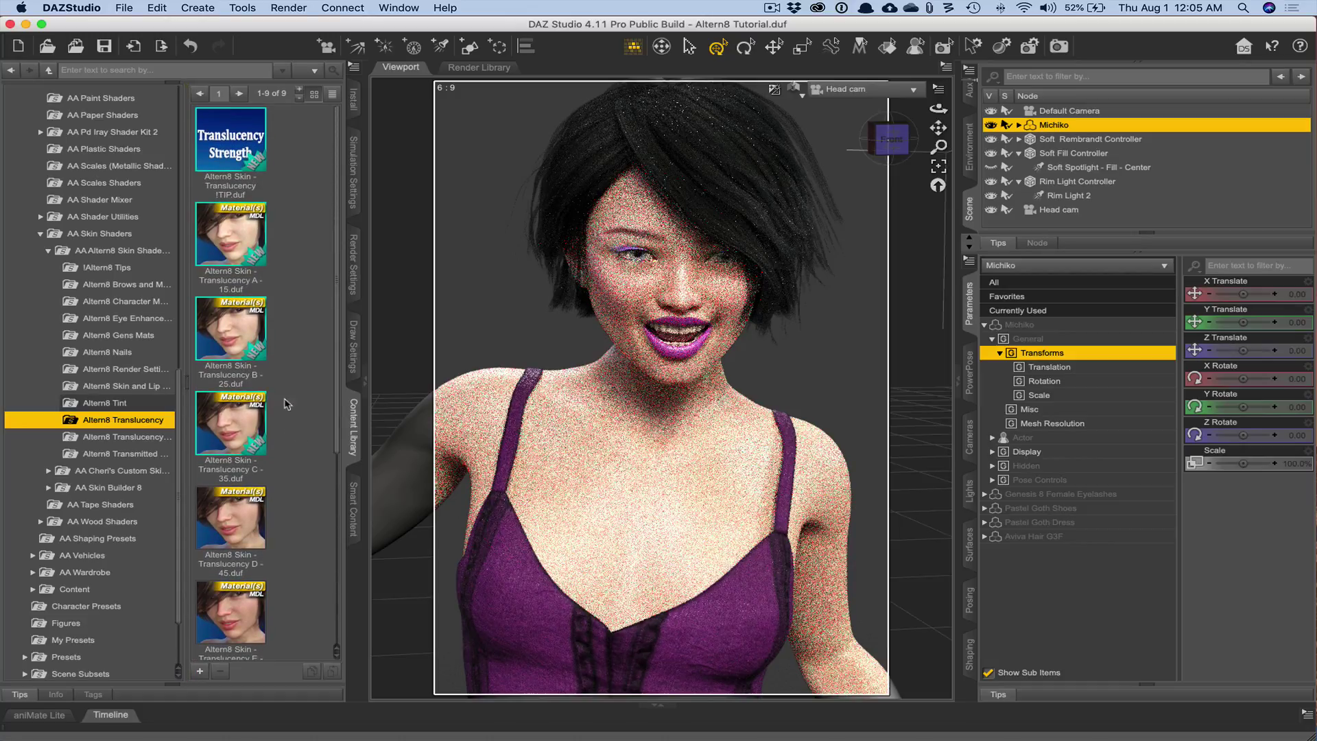
pyautogui.scroll(-5, 298, 410)
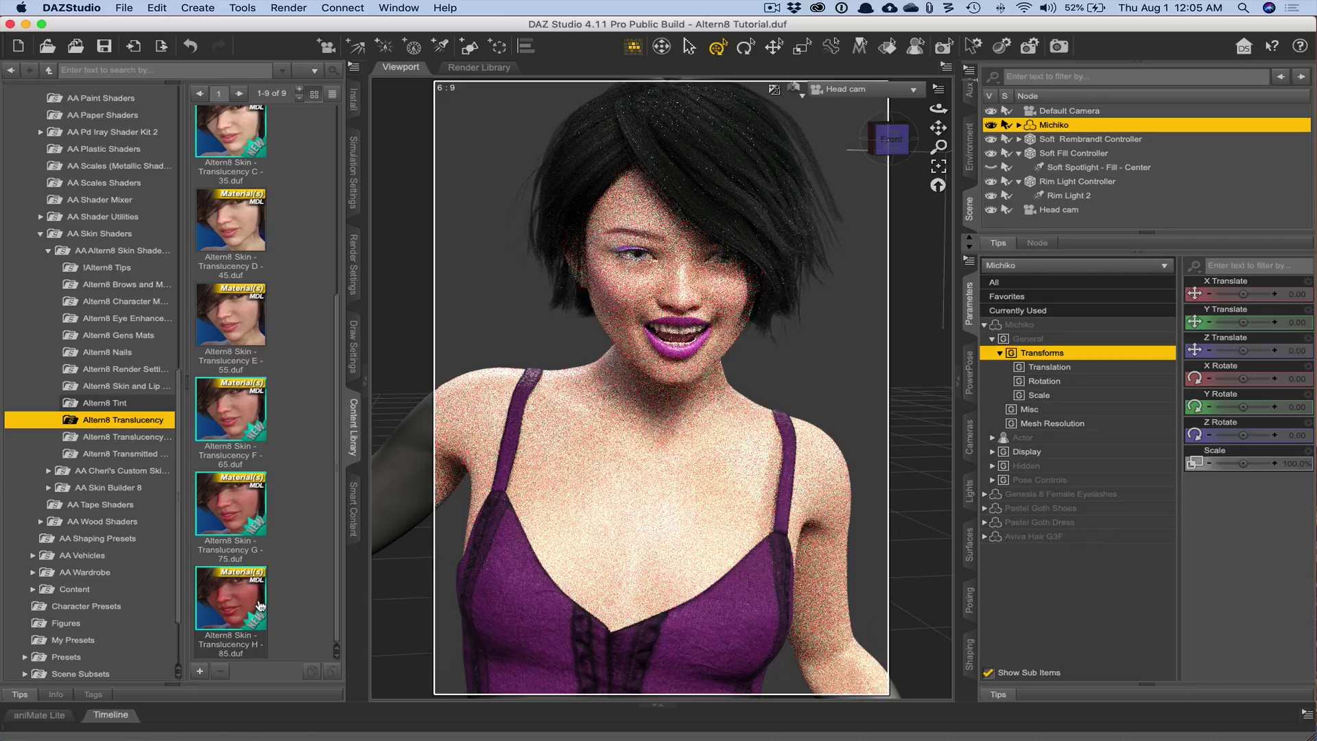
pyautogui.moveTo(260, 605)
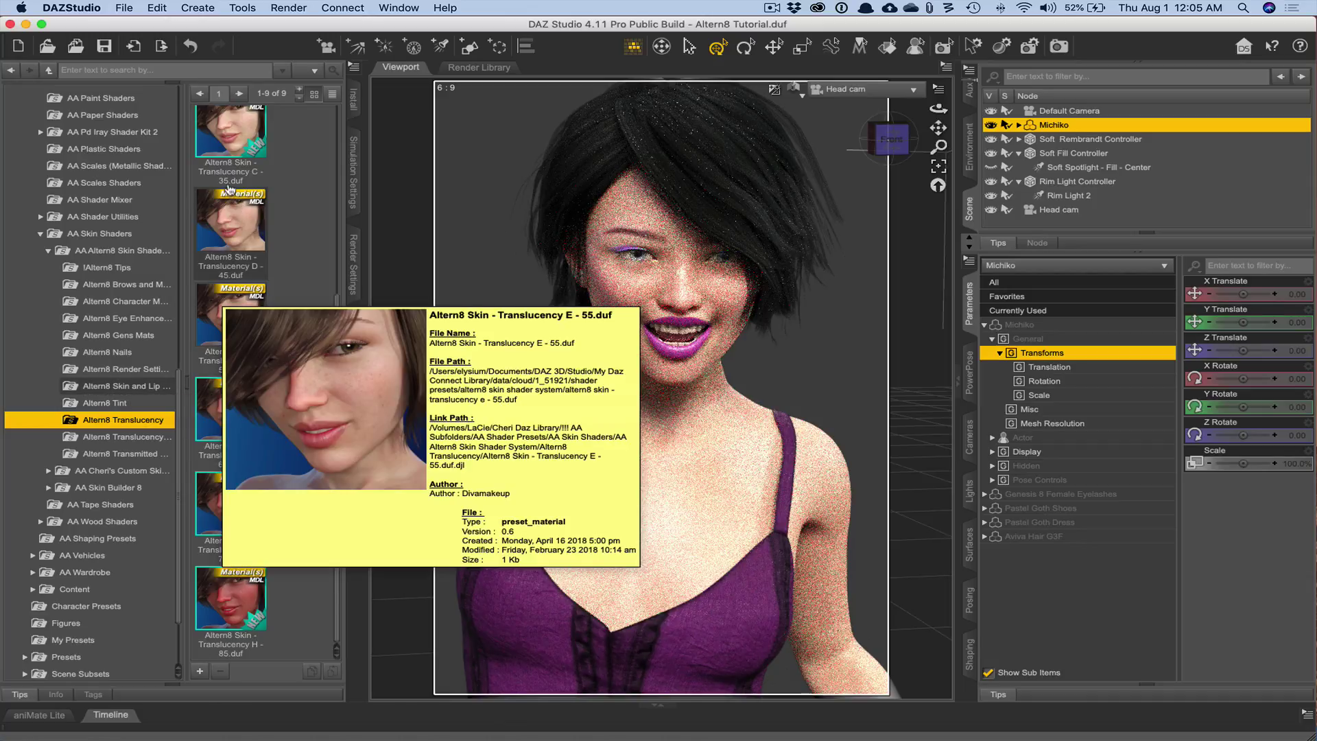
pyautogui.moveTo(229, 225)
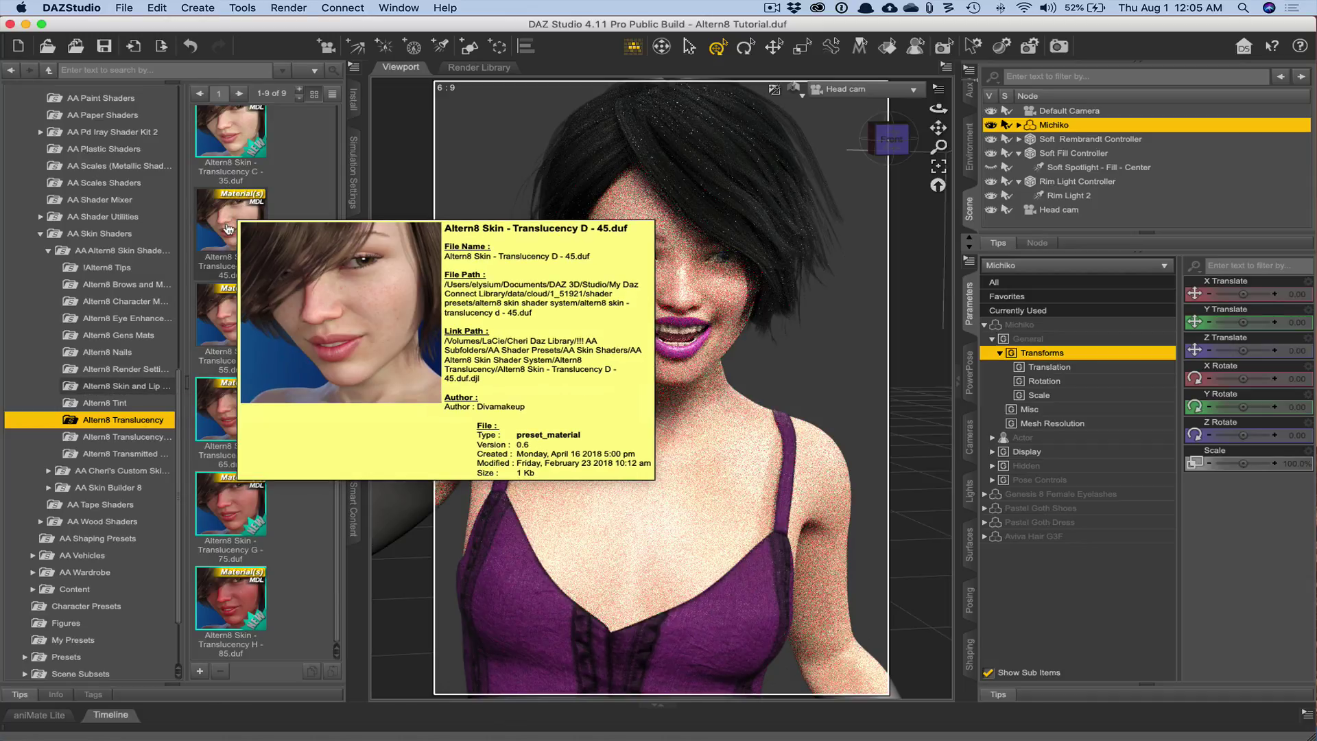
pyautogui.doubleClick(228, 235)
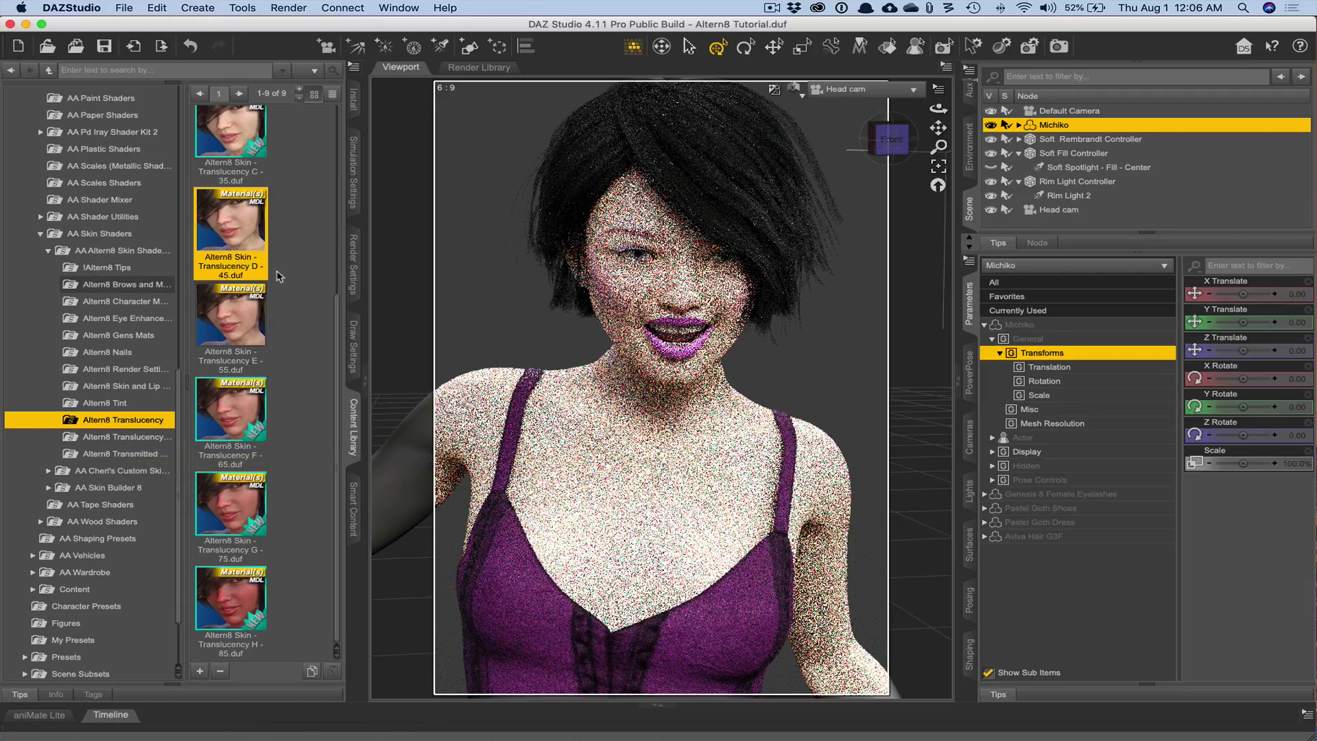
# - Review the Altern8 translucency color presets and apply Altern8 Translucency Color - D to Michiko
pyautogui.click(113, 440)
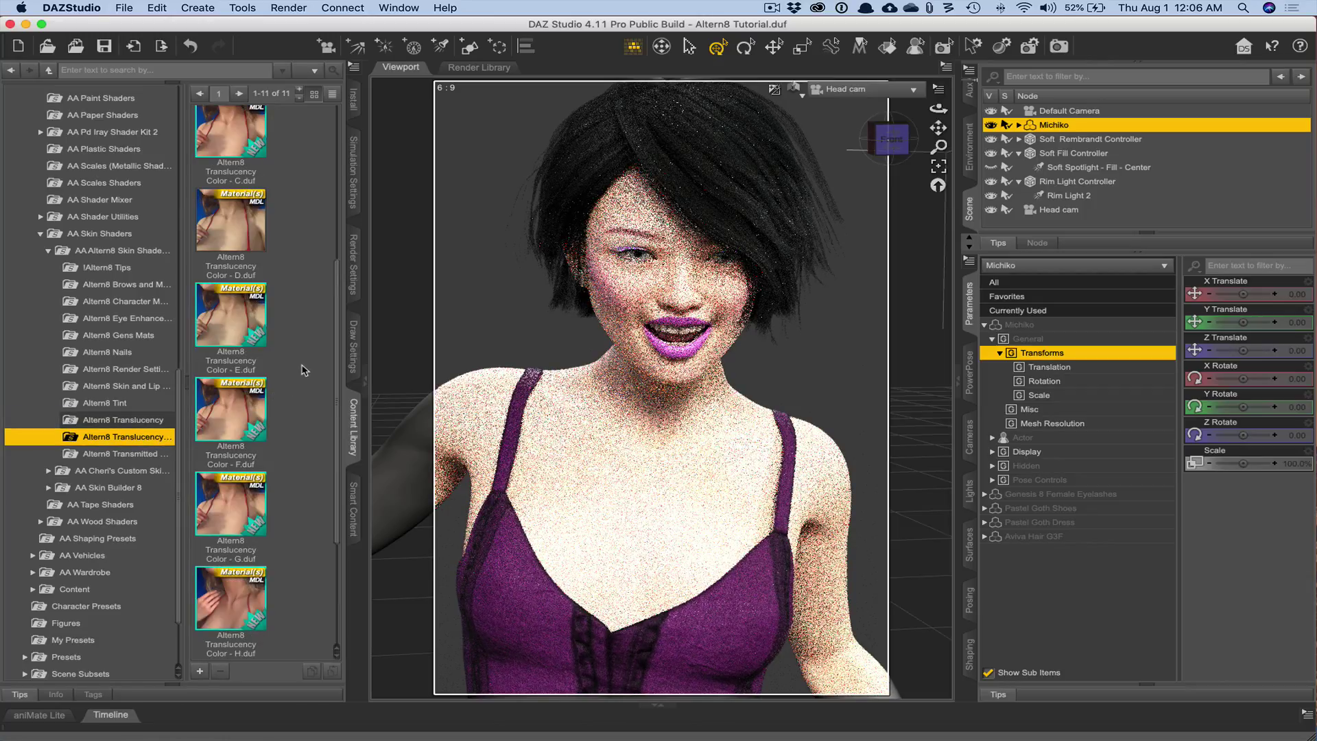
pyautogui.scroll(2, 304, 370)
pyautogui.scroll(1, 304, 370)
pyautogui.scroll(3, 304, 369)
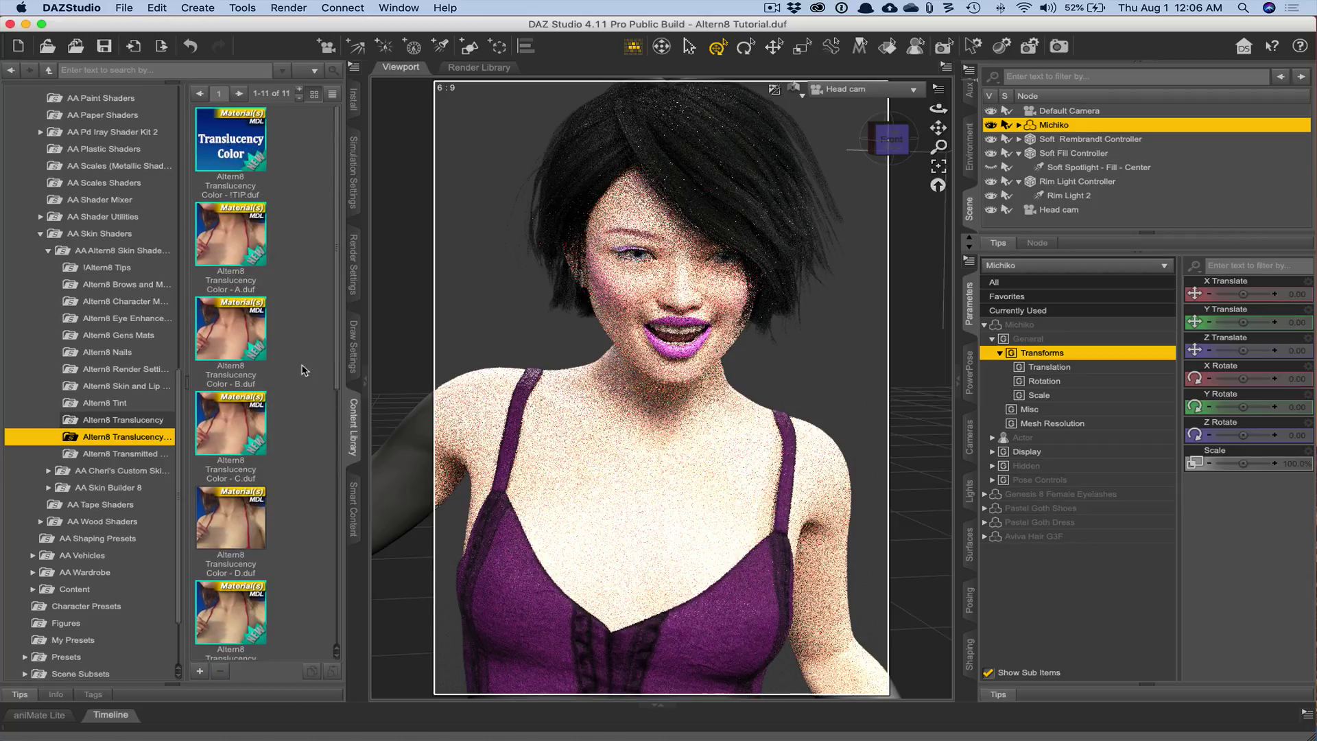
pyautogui.scroll(-4, 304, 370)
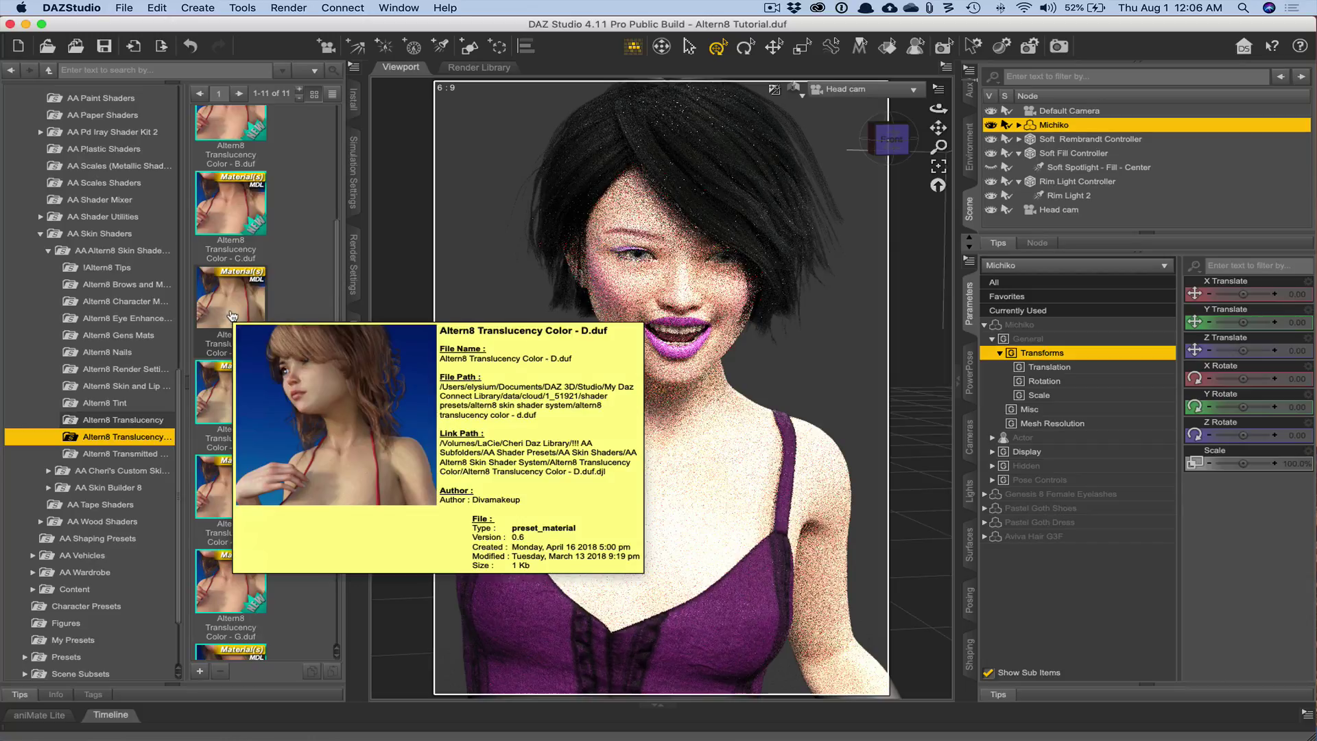
pyautogui.doubleClick(233, 317)
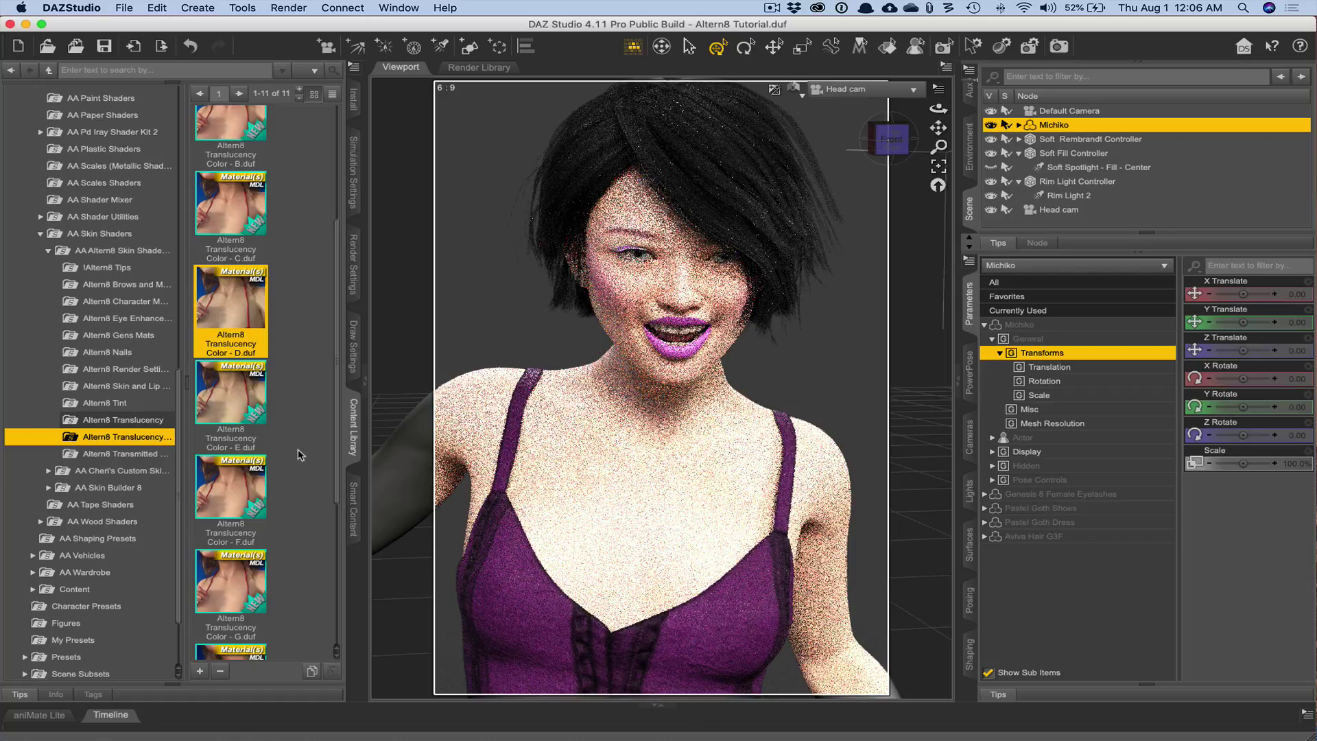
# - Lower the luminous flux of the Soft Rembrandt Light under its controller to dim the lighting on Michiko
pyautogui.click(1091, 139)
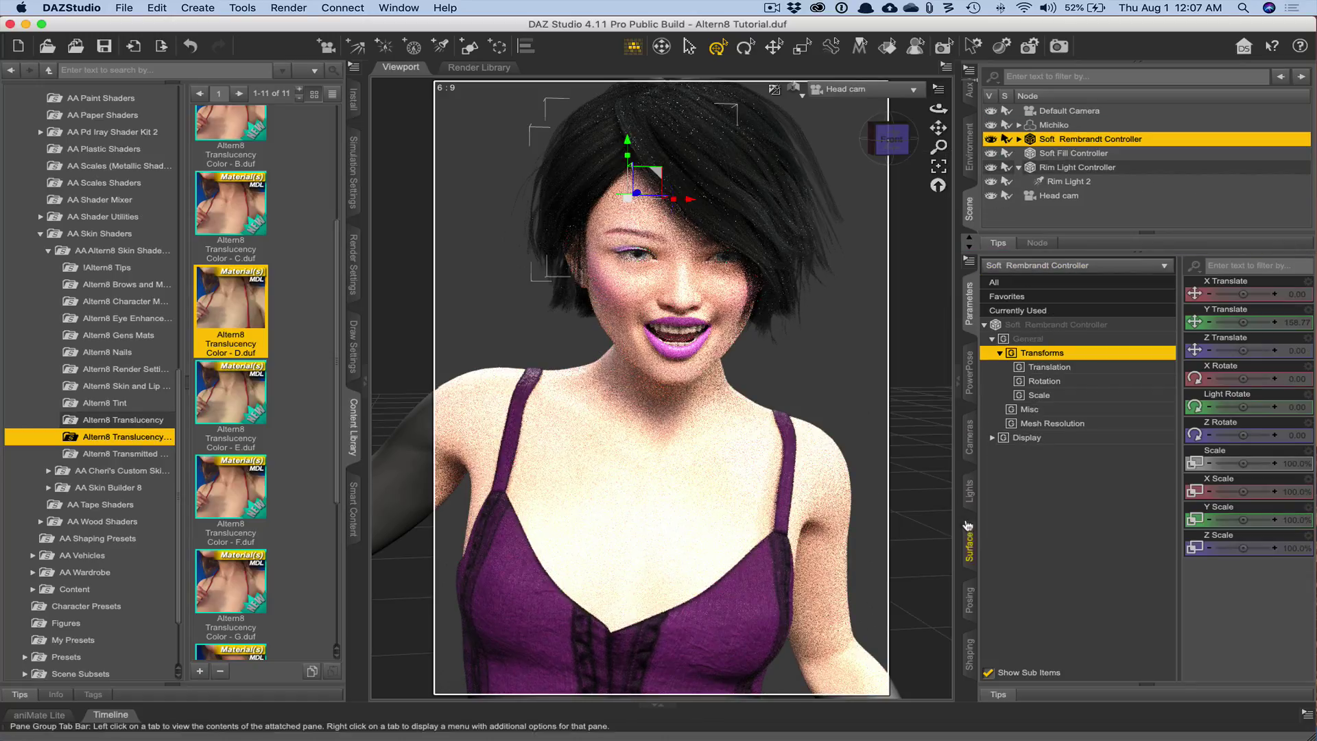
pyautogui.click(971, 494)
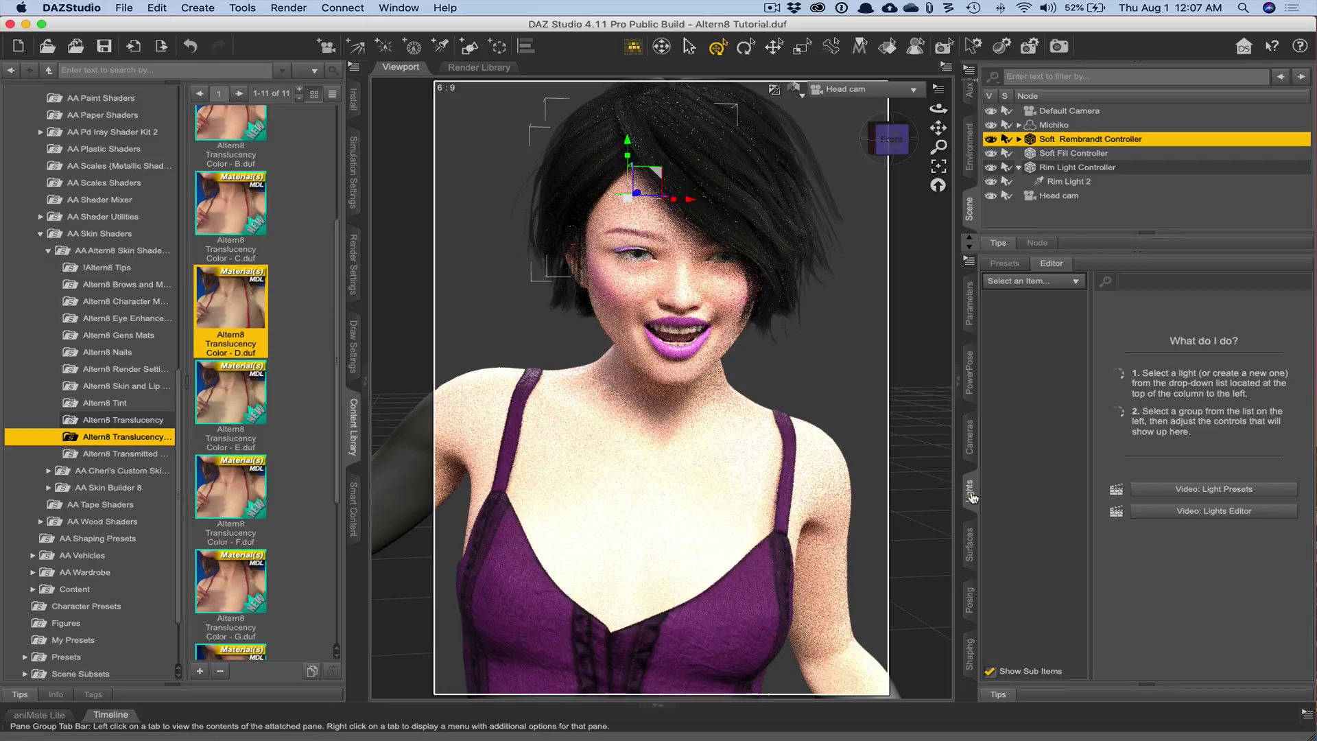
pyautogui.click(1020, 139)
pyautogui.click(1063, 153)
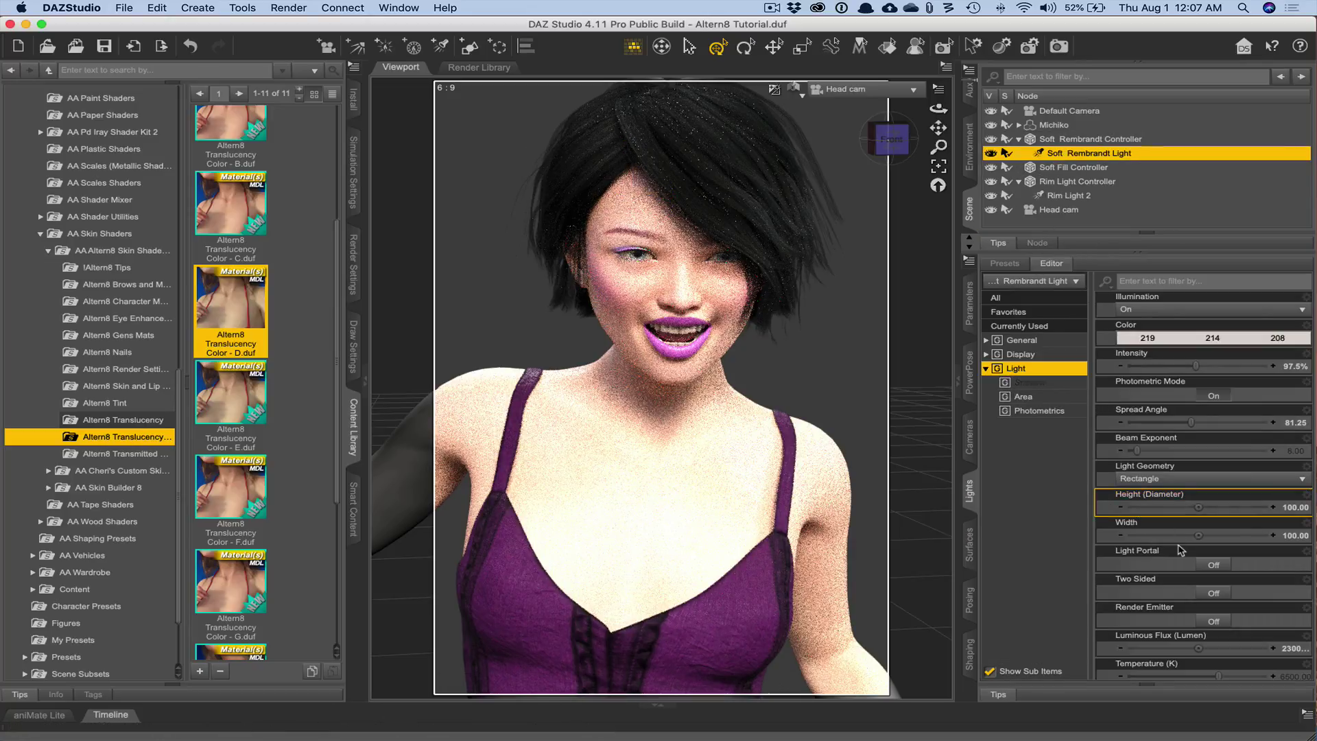
pyautogui.doubleClick(1216, 646)
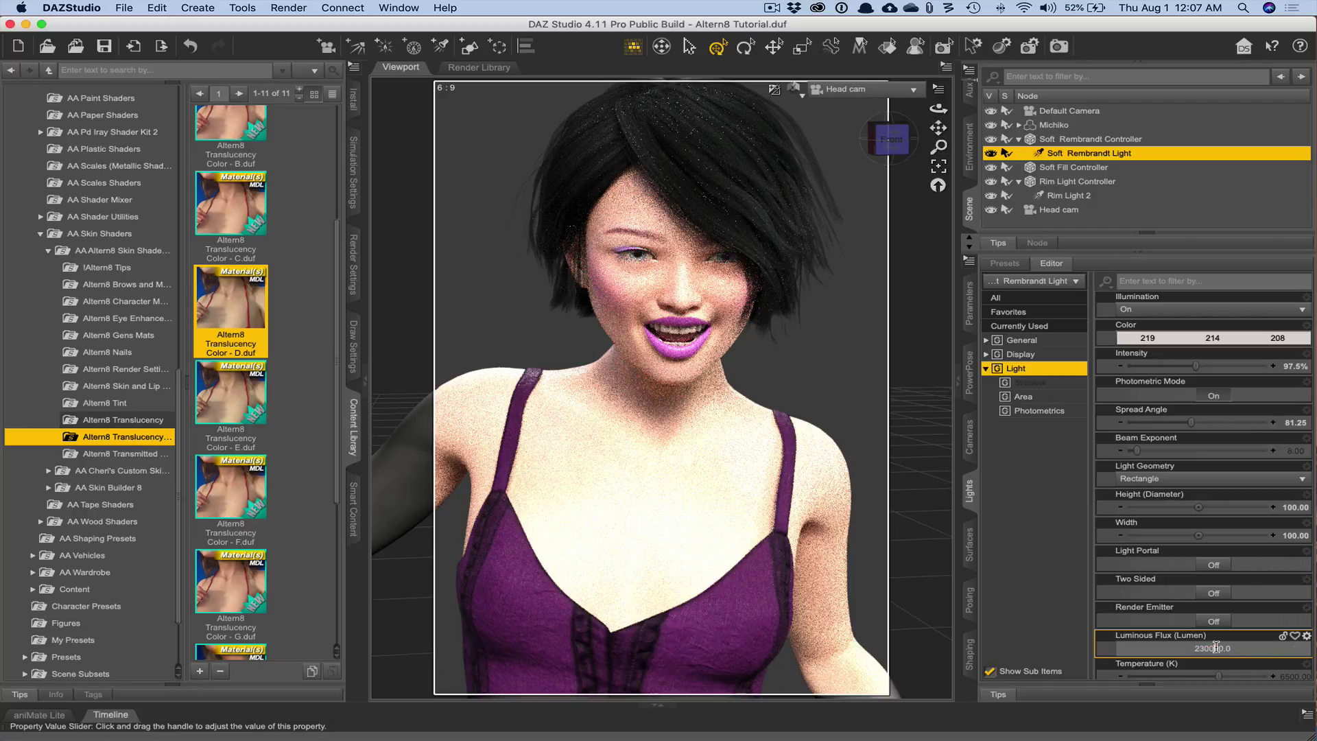
pyautogui.press('BackSpace')
pyautogui.press('Return')
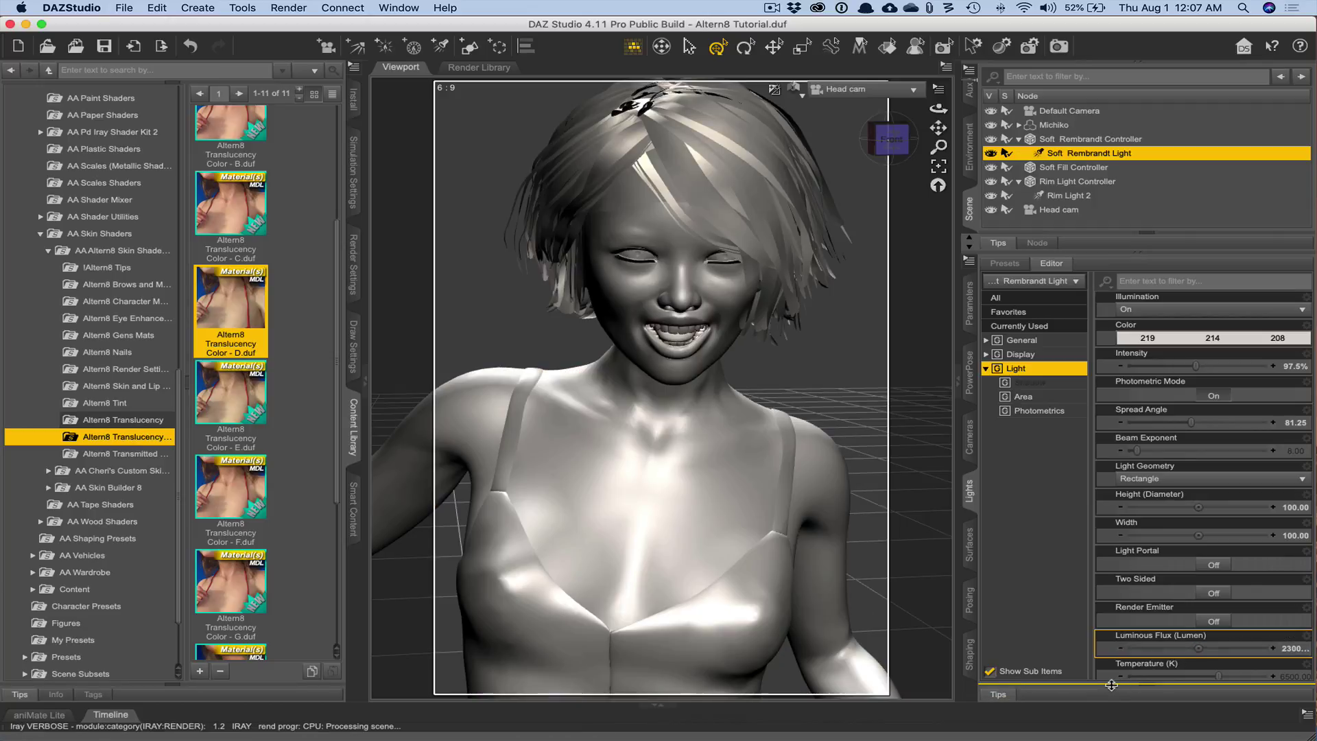
pyautogui.click(1102, 567)
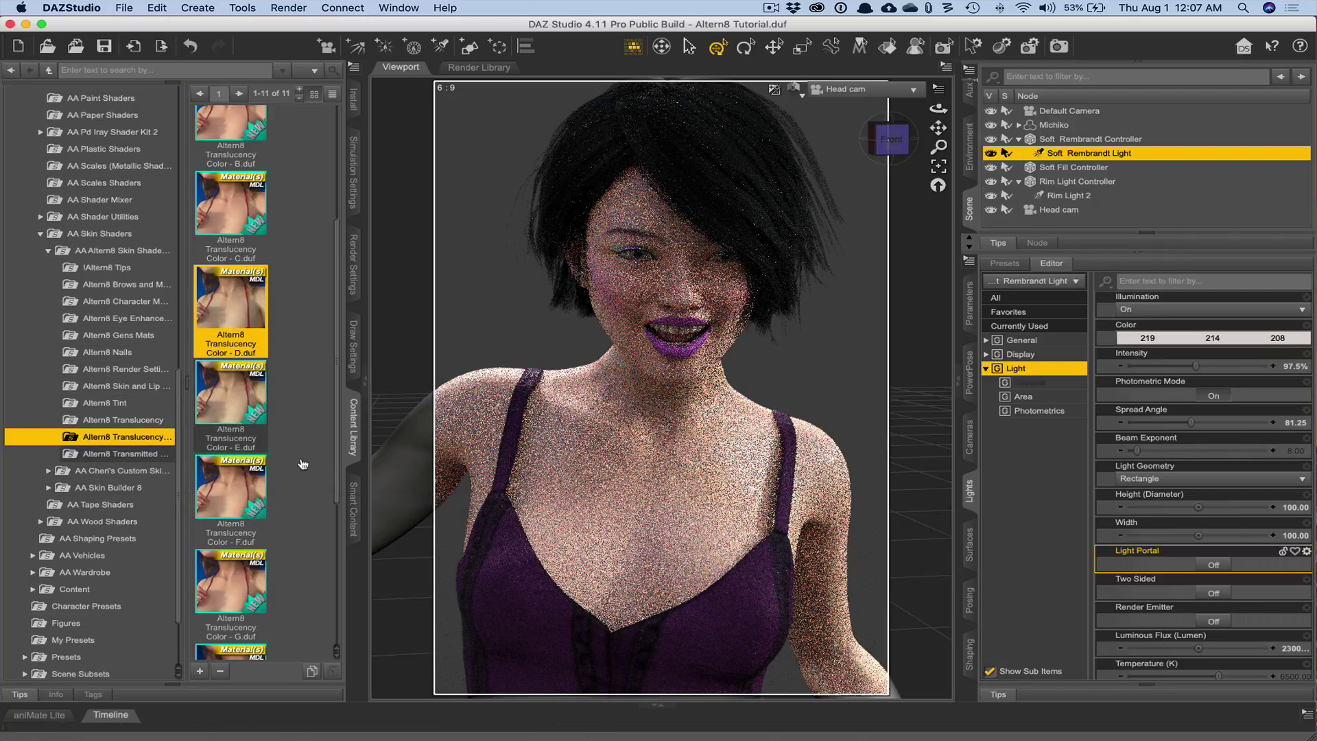
# - Apply the Altern8 Transmitted Measurement Distance - .50 preset to Michiko and inspect the .07 preset
pyautogui.click(105, 456)
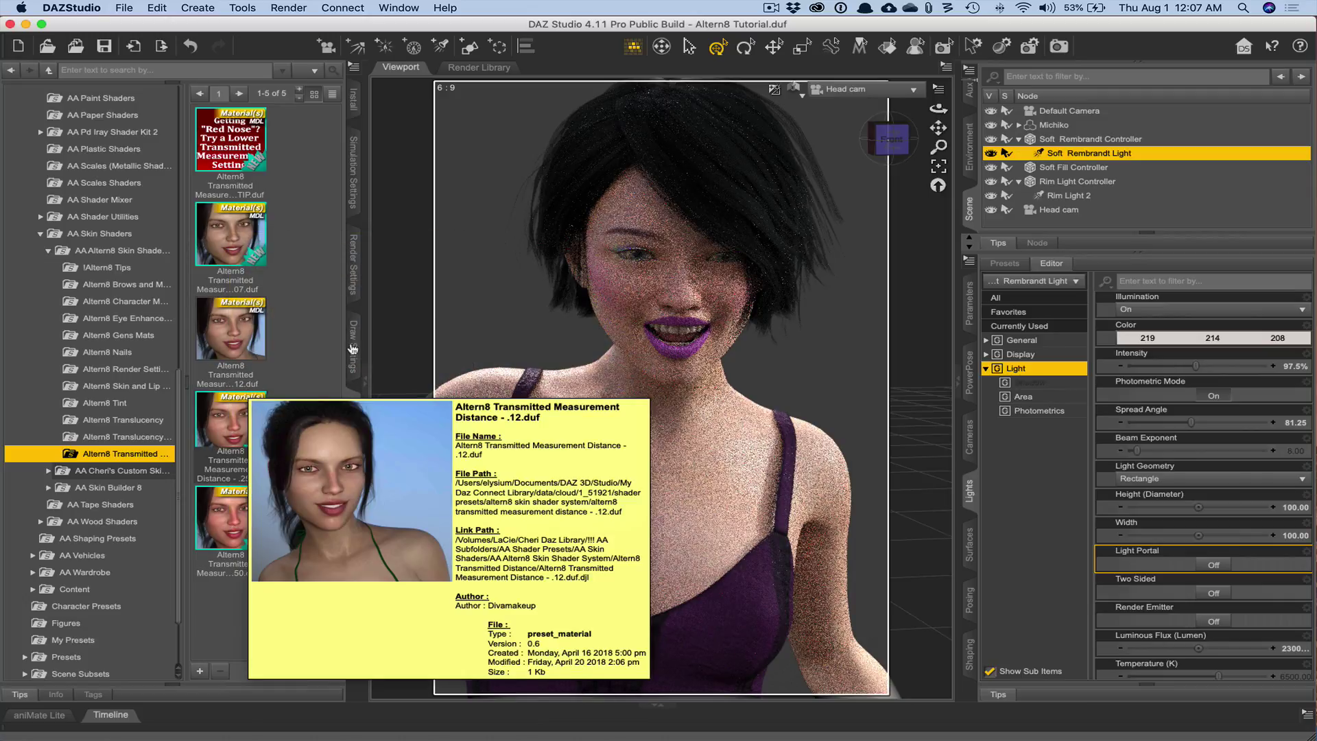
pyautogui.click(1067, 138)
pyautogui.click(1064, 125)
pyautogui.doubleClick(234, 518)
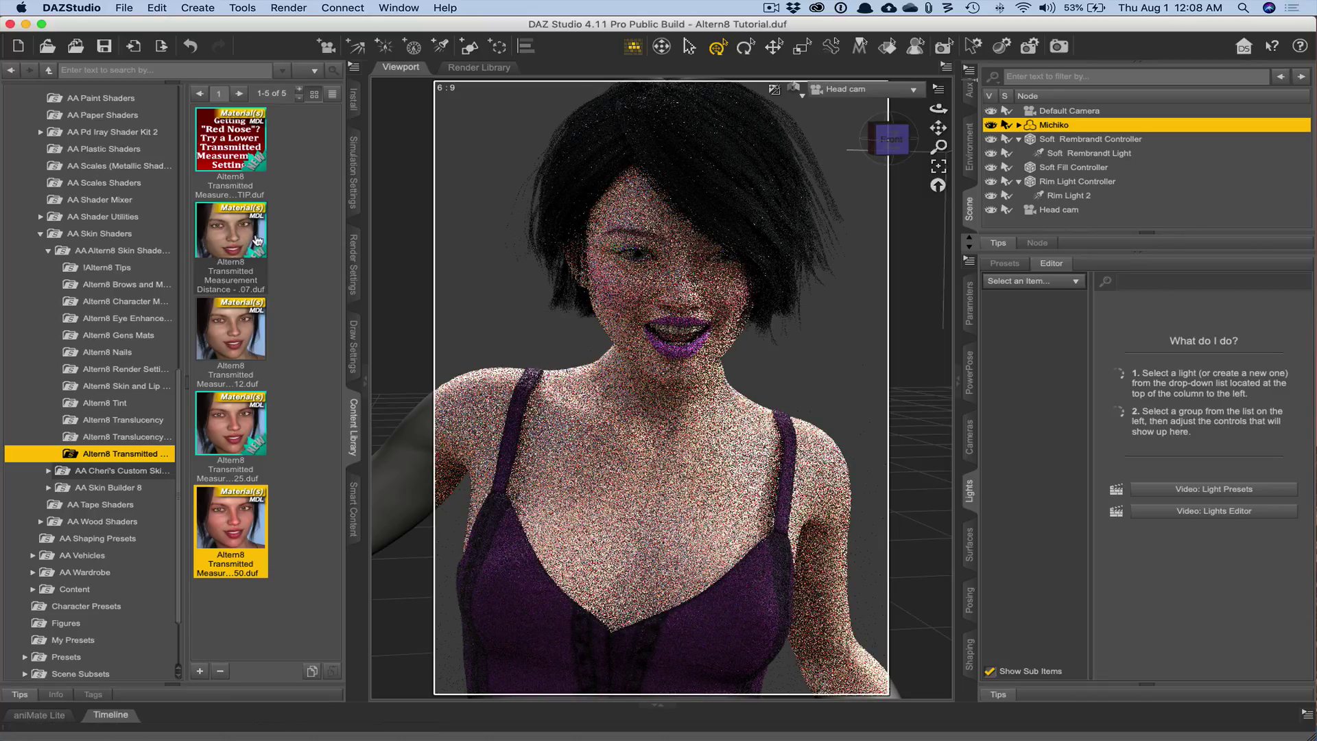
pyautogui.moveTo(240, 240)
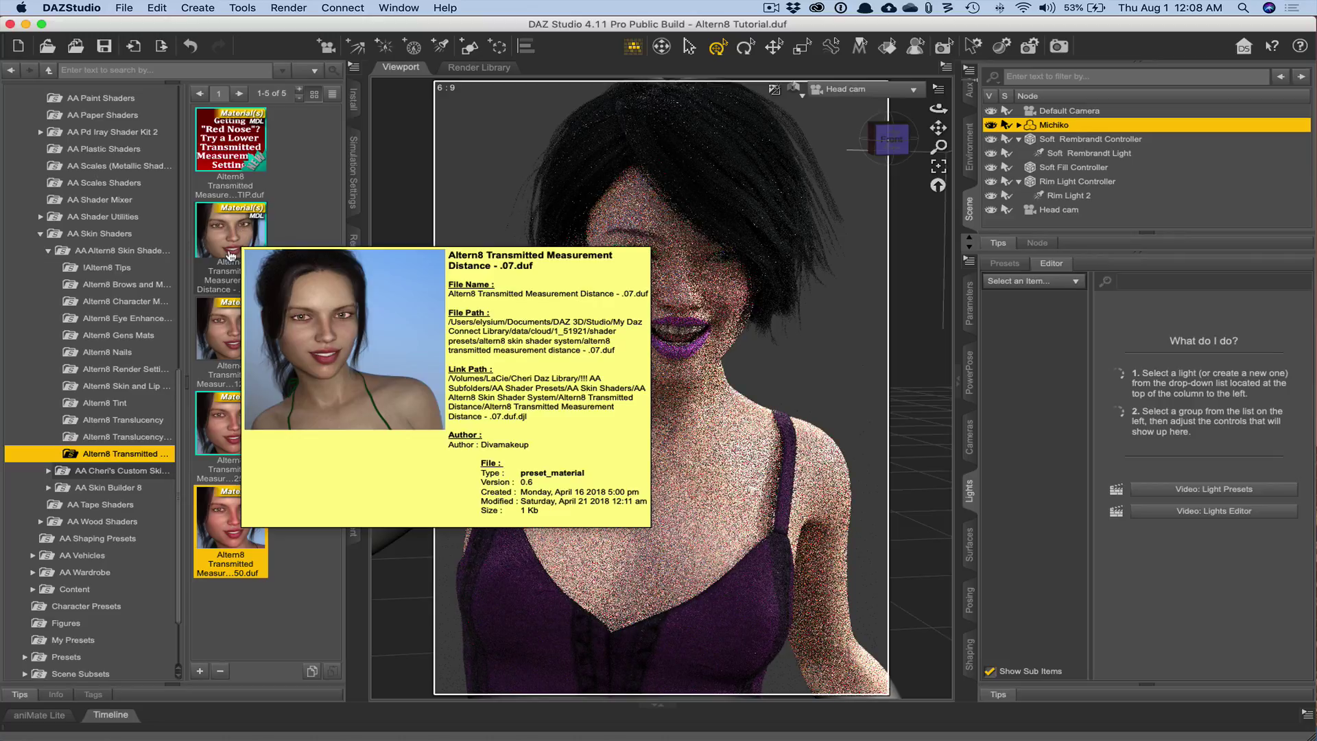
# - Apply the Altern8 Transmitted Measurement Distance - .07 preset to Michiko and switch the viewport's draw style to Texture Shaded
pyautogui.click(230, 256)
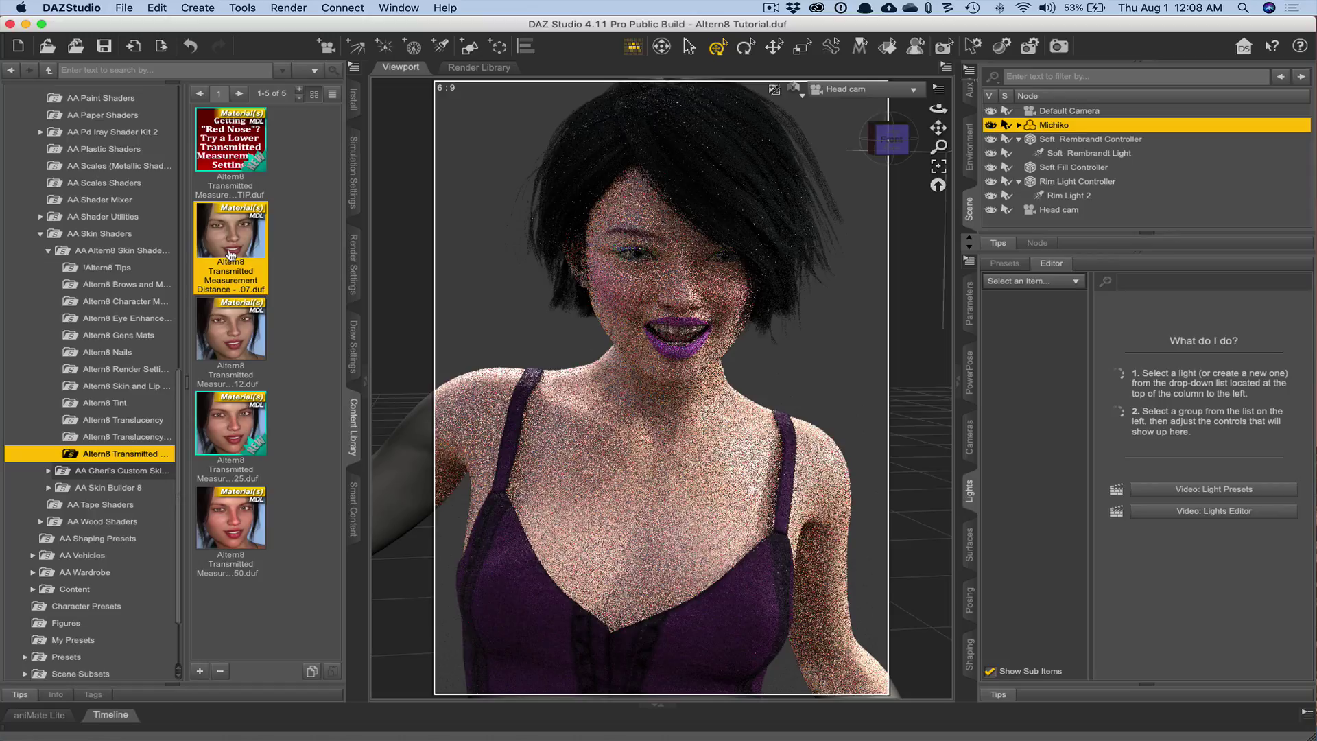
pyautogui.doubleClick(231, 256)
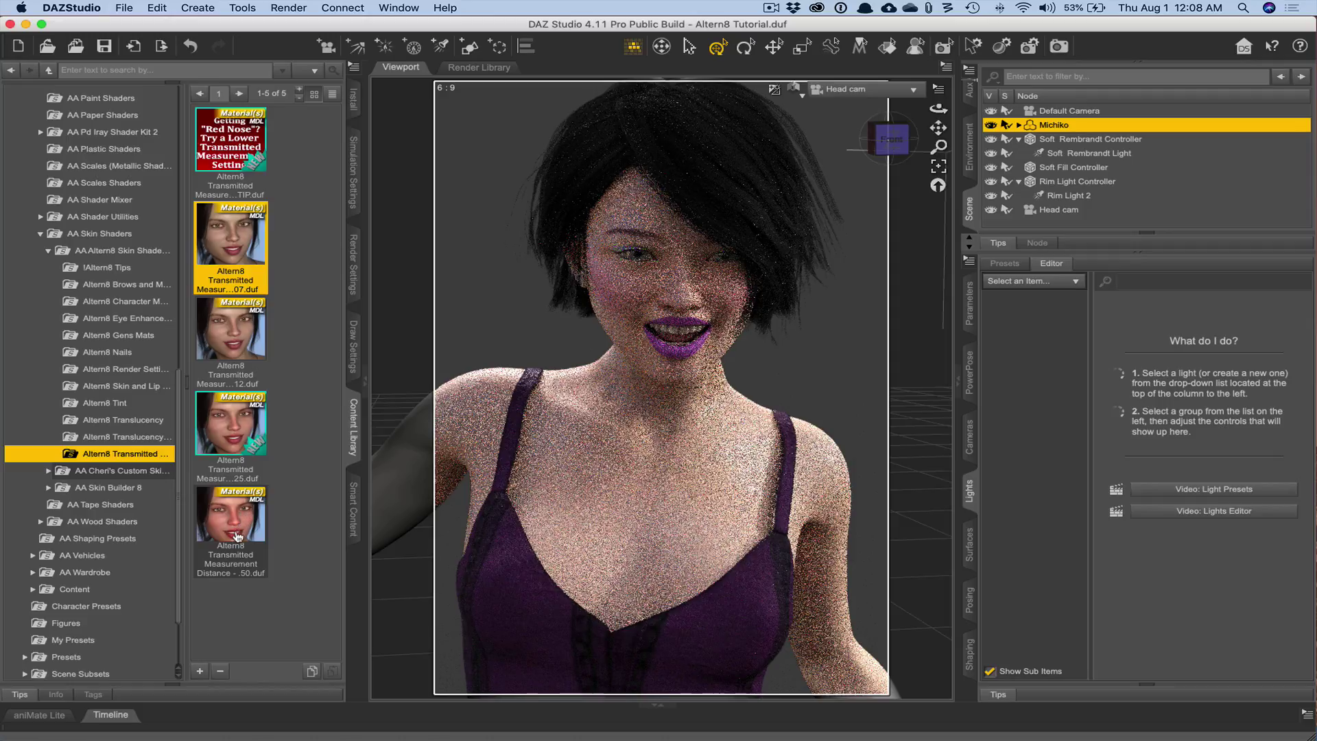
pyautogui.moveTo(237, 539)
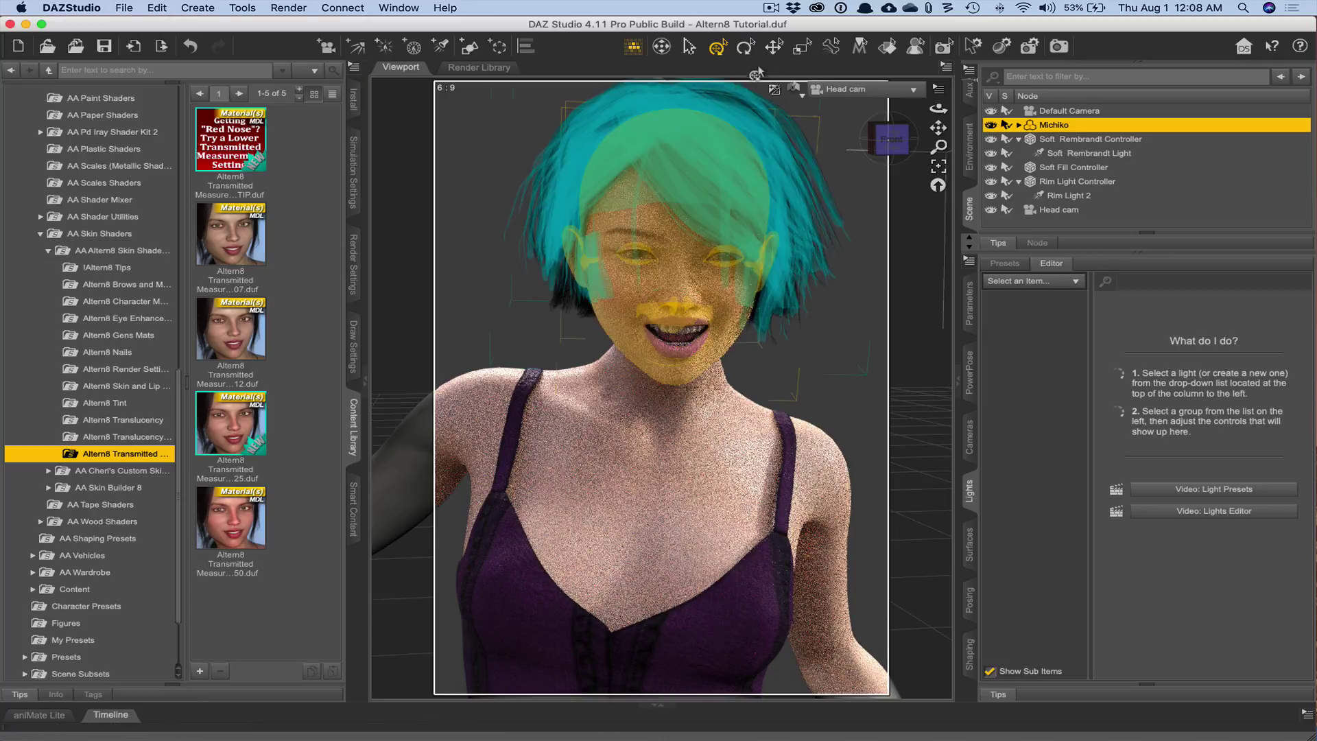
pyautogui.click(793, 88)
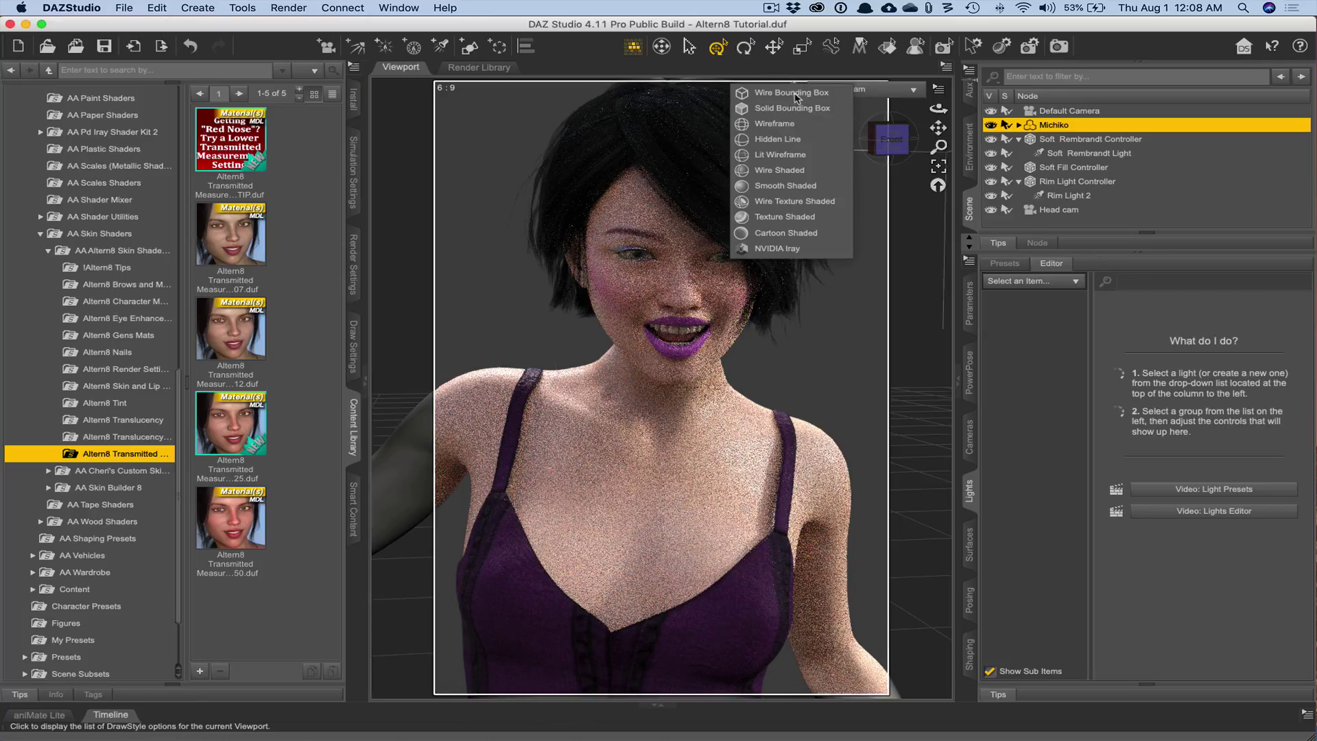
pyautogui.click(776, 218)
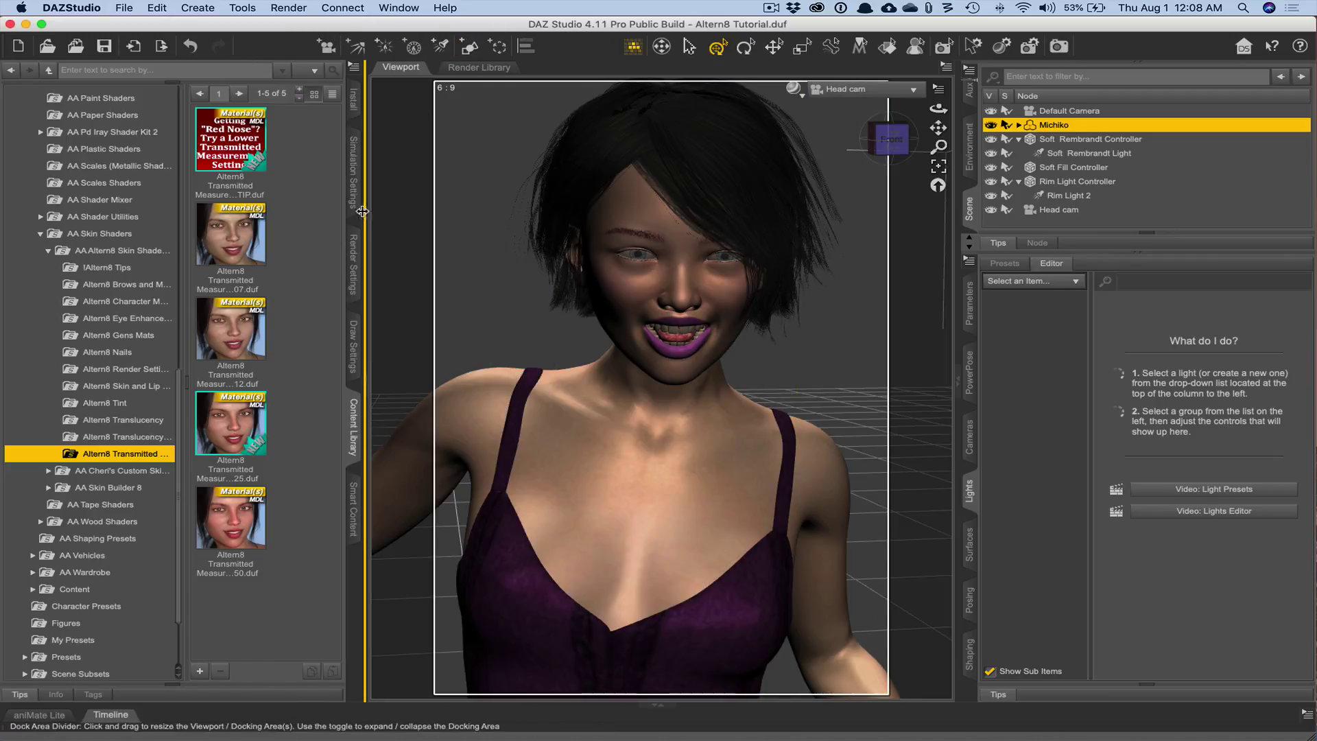
# - In the progressive rendering settings, set Rendering Quality to 5 and Rendering Converged Ratio to 98.5%
pyautogui.click(353, 271)
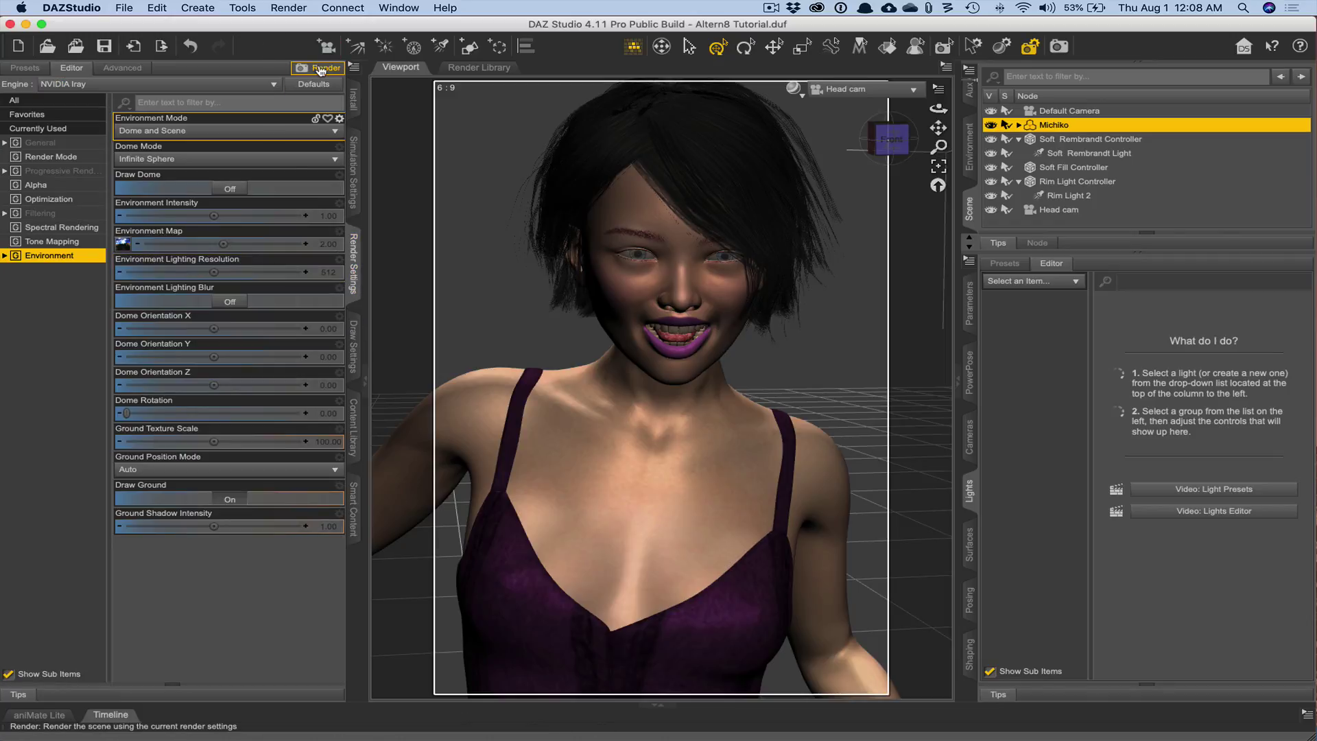
pyautogui.click(49, 144)
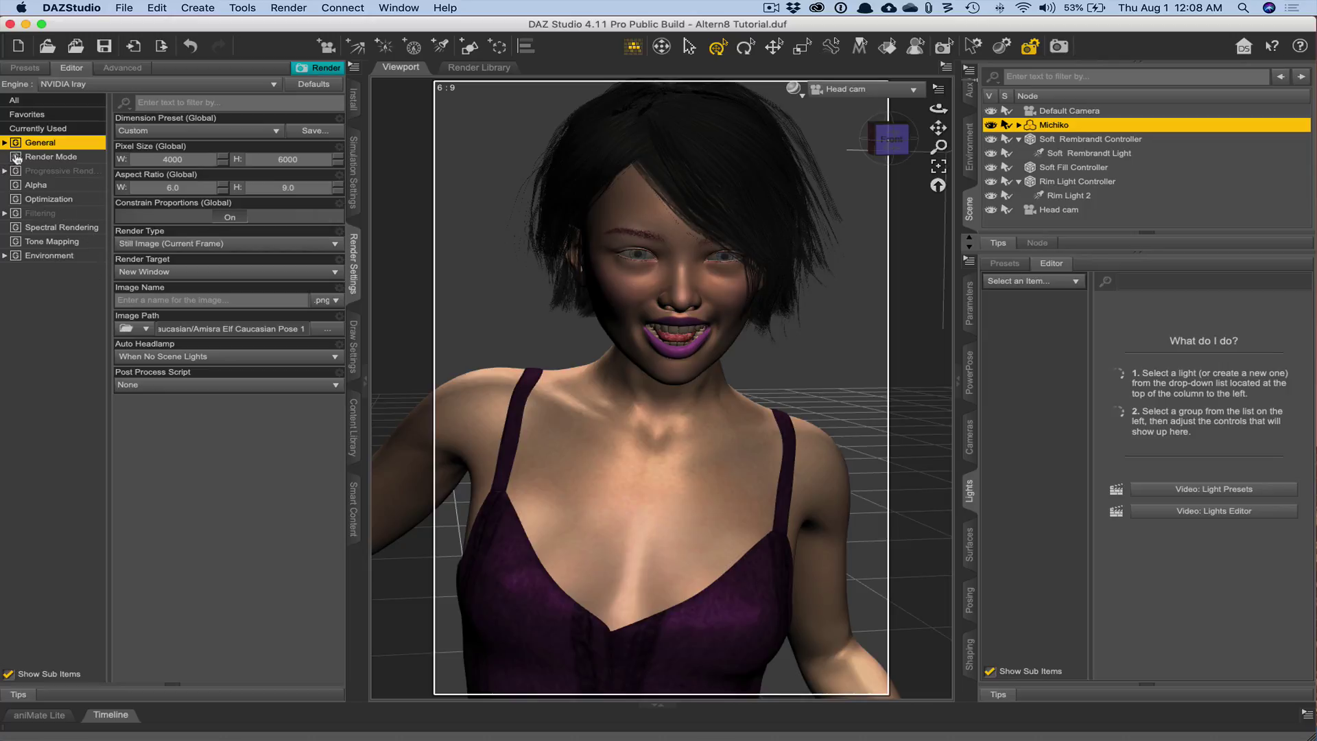
pyautogui.click(52, 172)
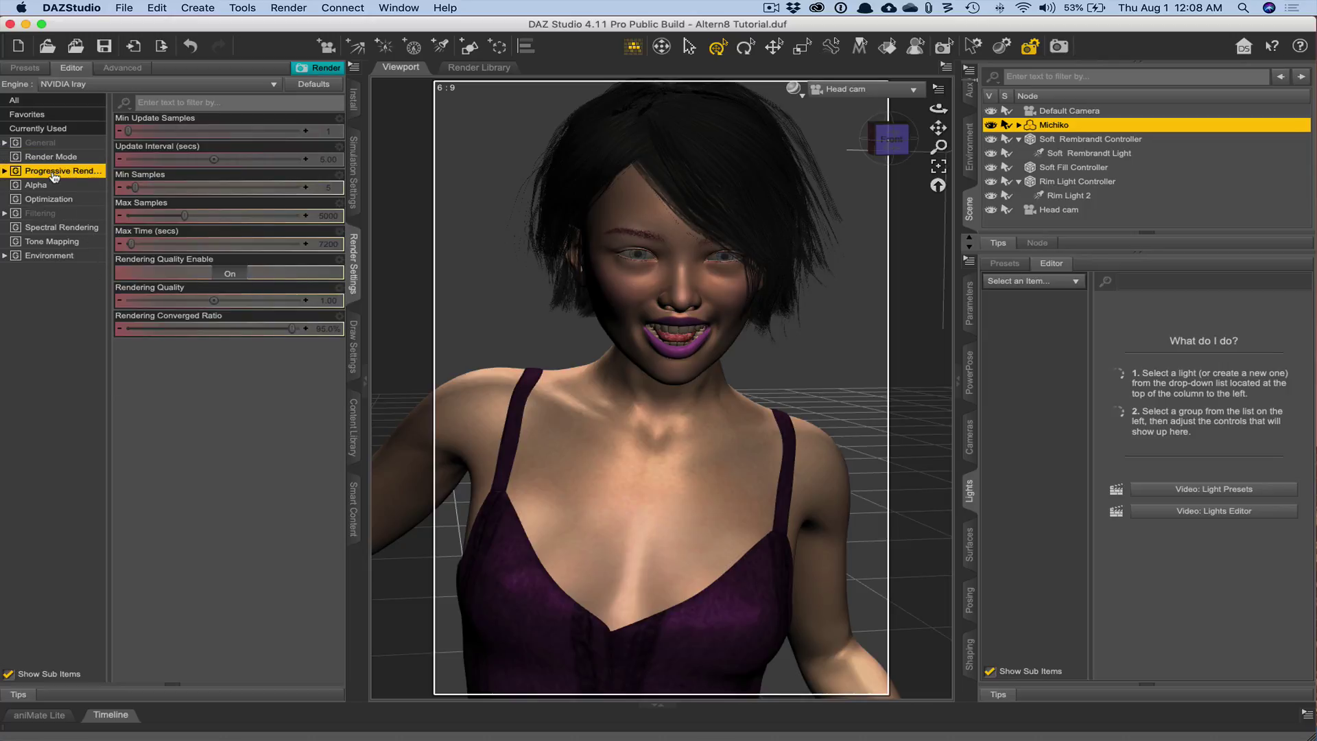
pyautogui.click(334, 300)
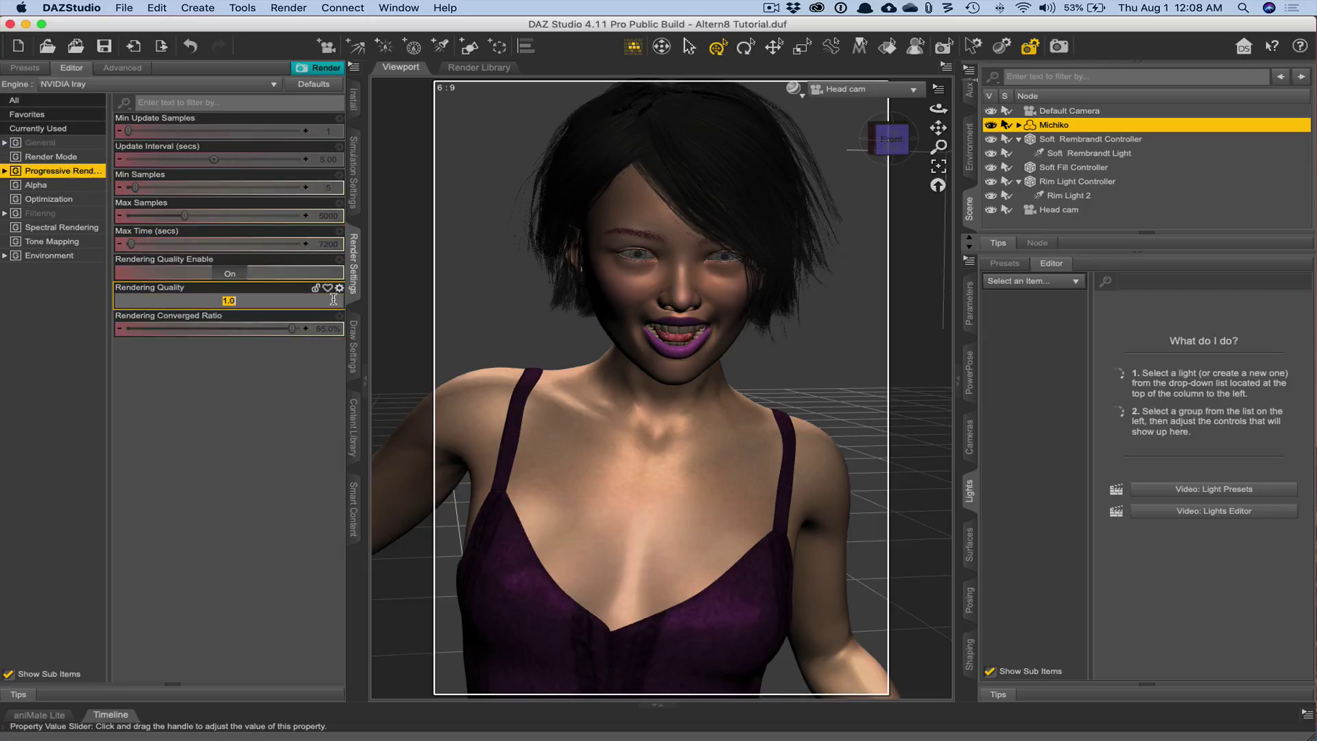
pyautogui.write('5')
pyautogui.press('Return')
pyautogui.click(326, 329)
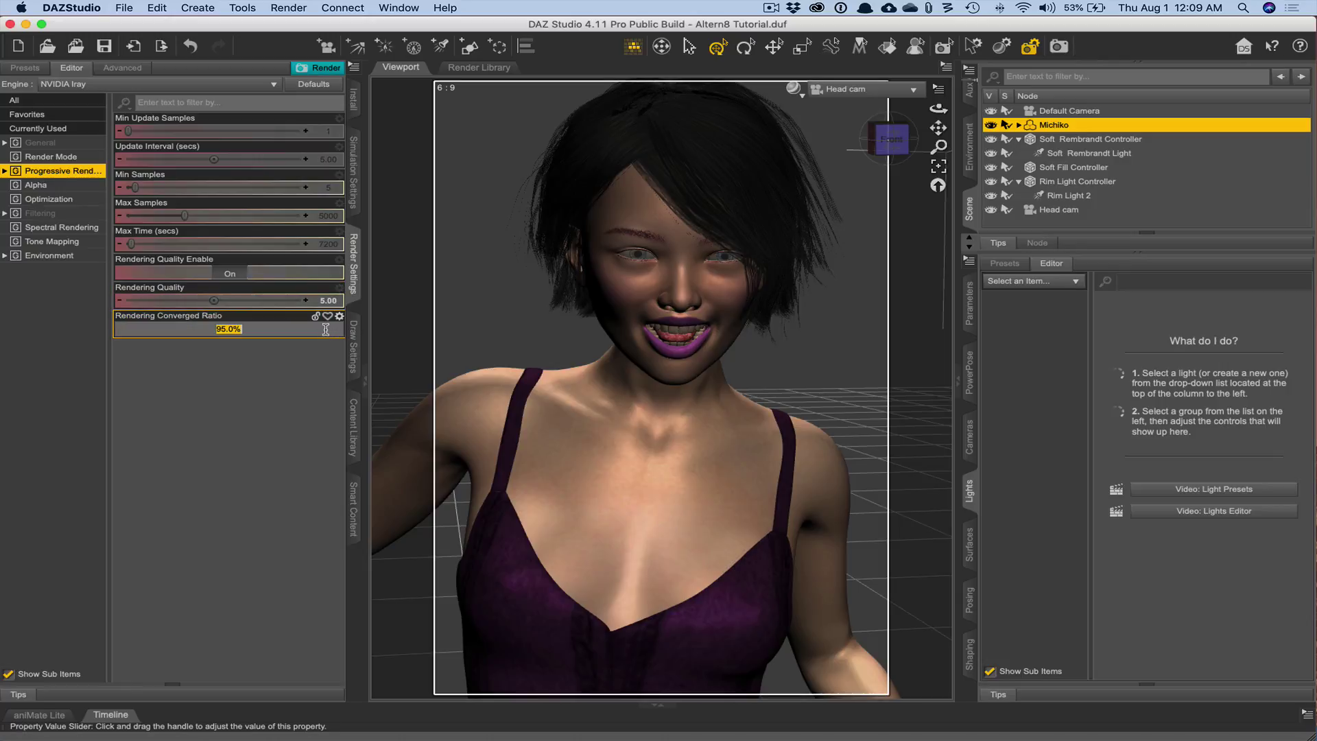
pyautogui.write('98.5')
pyautogui.press('Return')
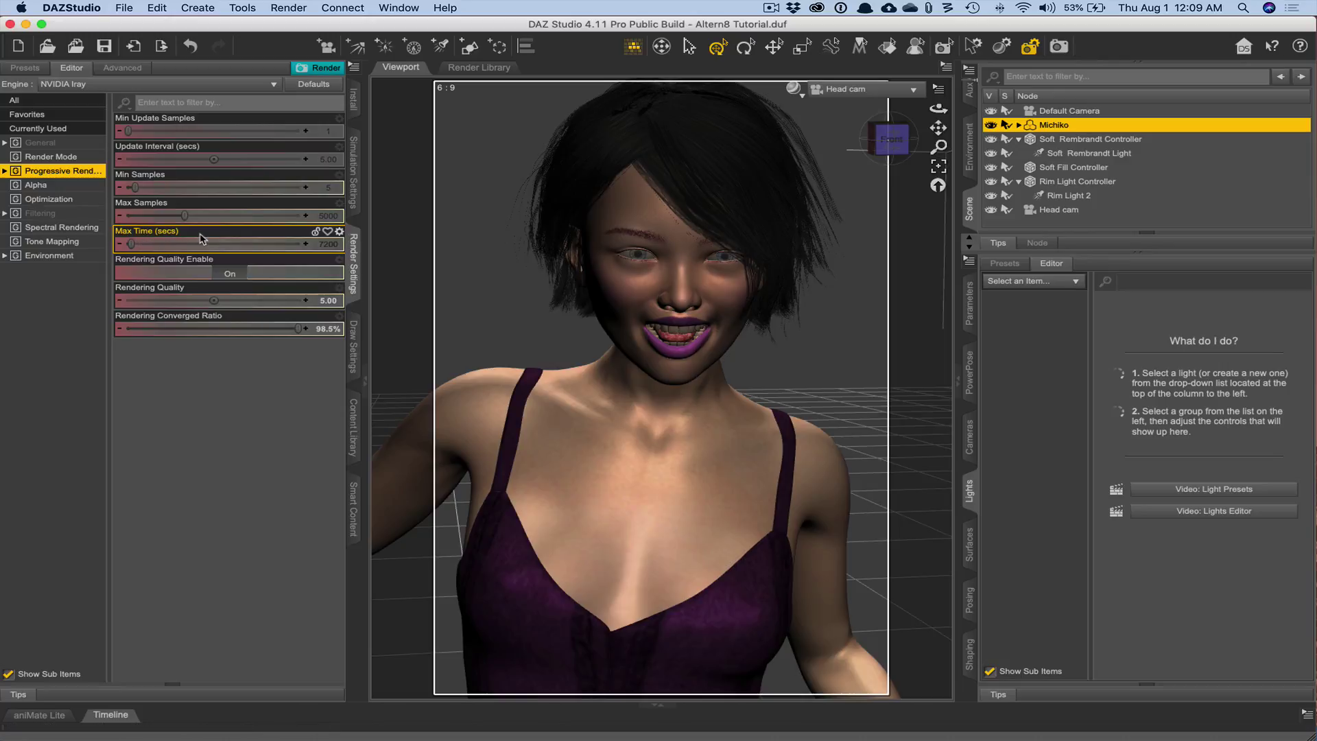
# - In the tone mapping settings, set both Burn Highlights and Crush Blacks to 0.33
pyautogui.click(44, 242)
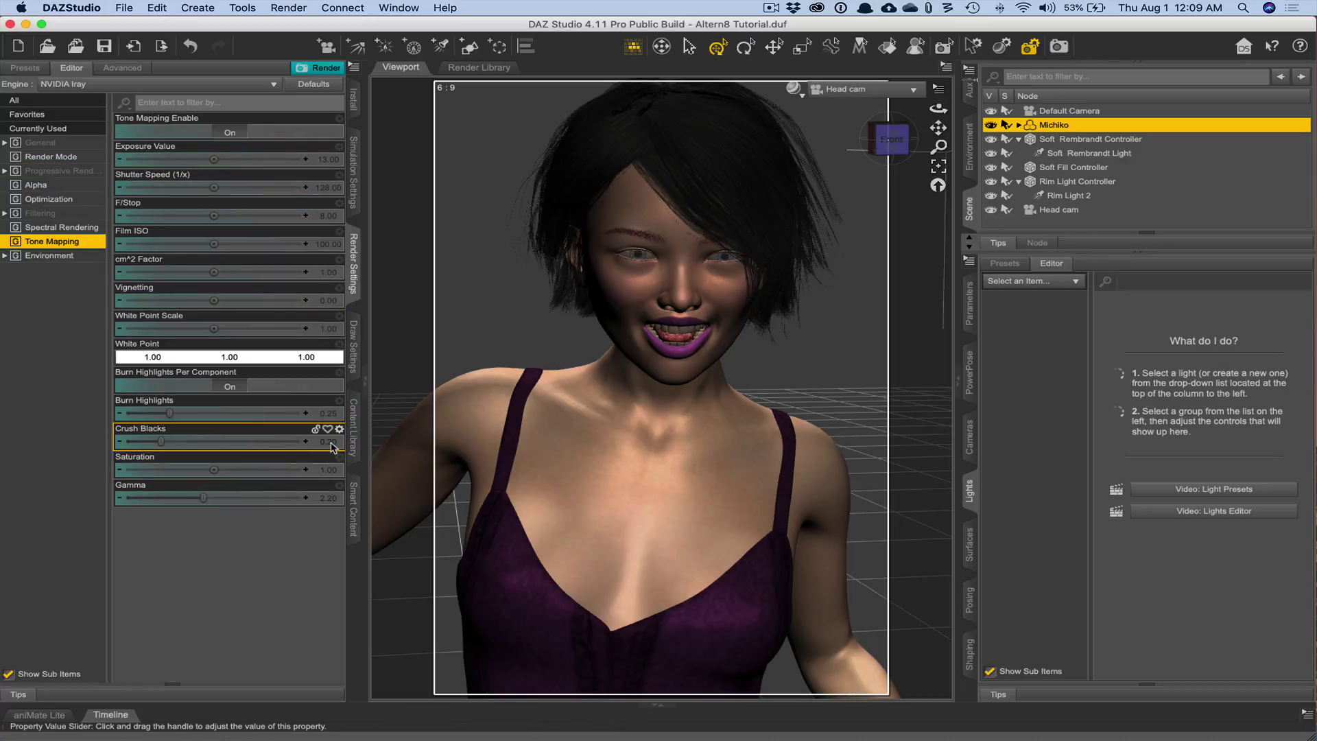
pyautogui.click(327, 414)
pyautogui.write('0.33')
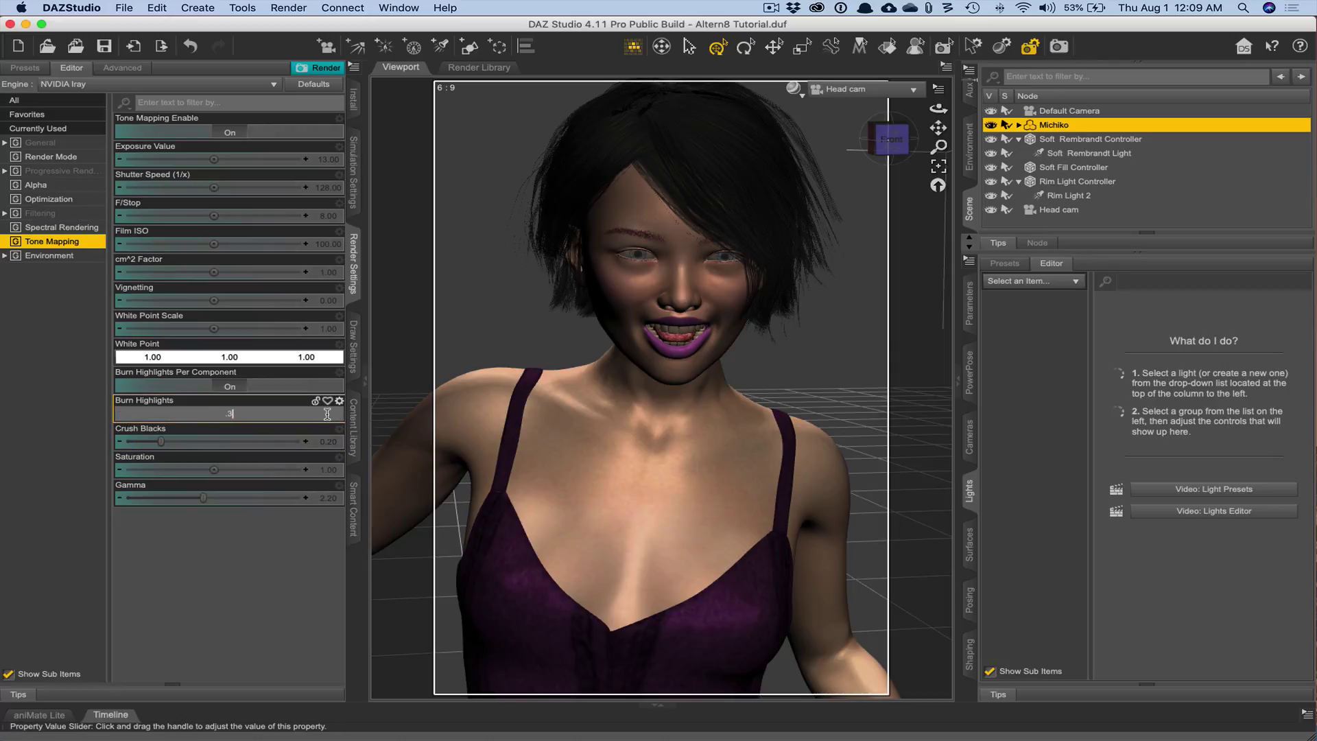
pyautogui.press('Return')
pyautogui.click(329, 441)
pyautogui.write('0.33')
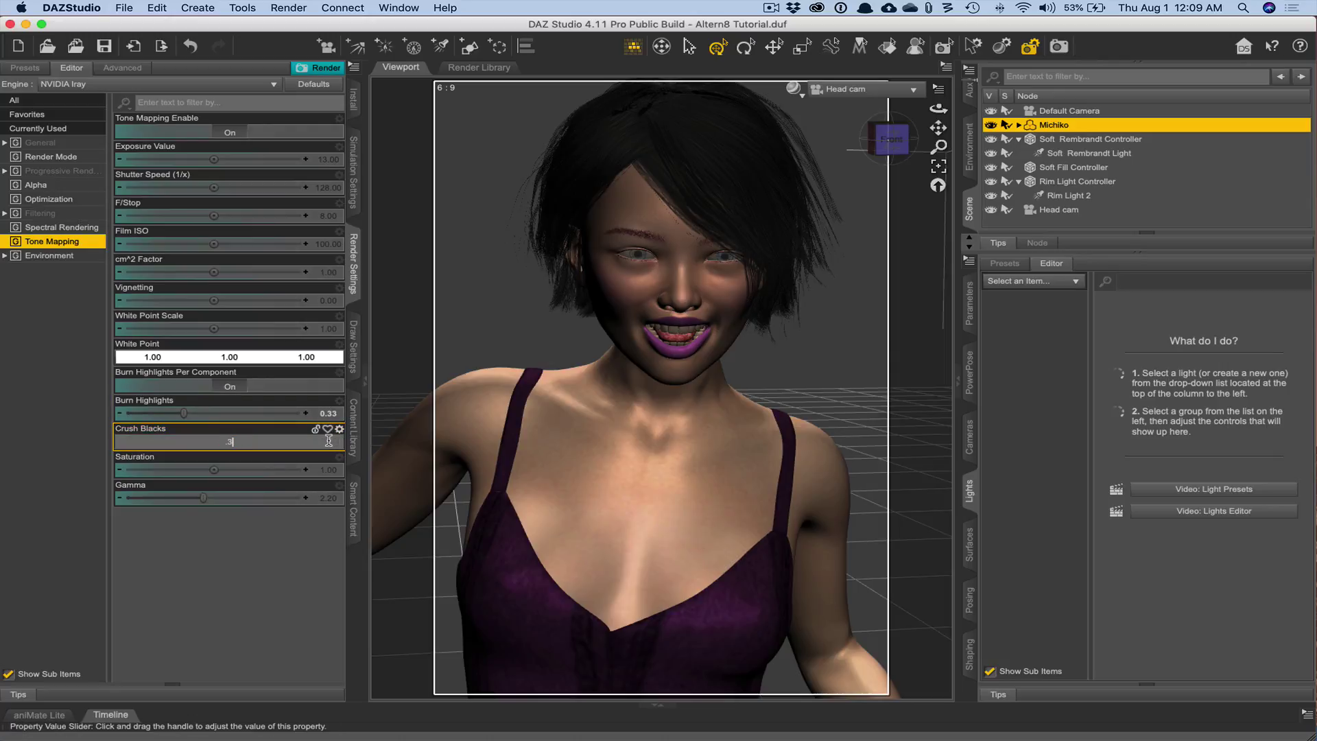
pyautogui.press('Return')
# - Turn off Draw Ground in the environment render settings and view the scene through the Default Camera
pyautogui.click(48, 255)
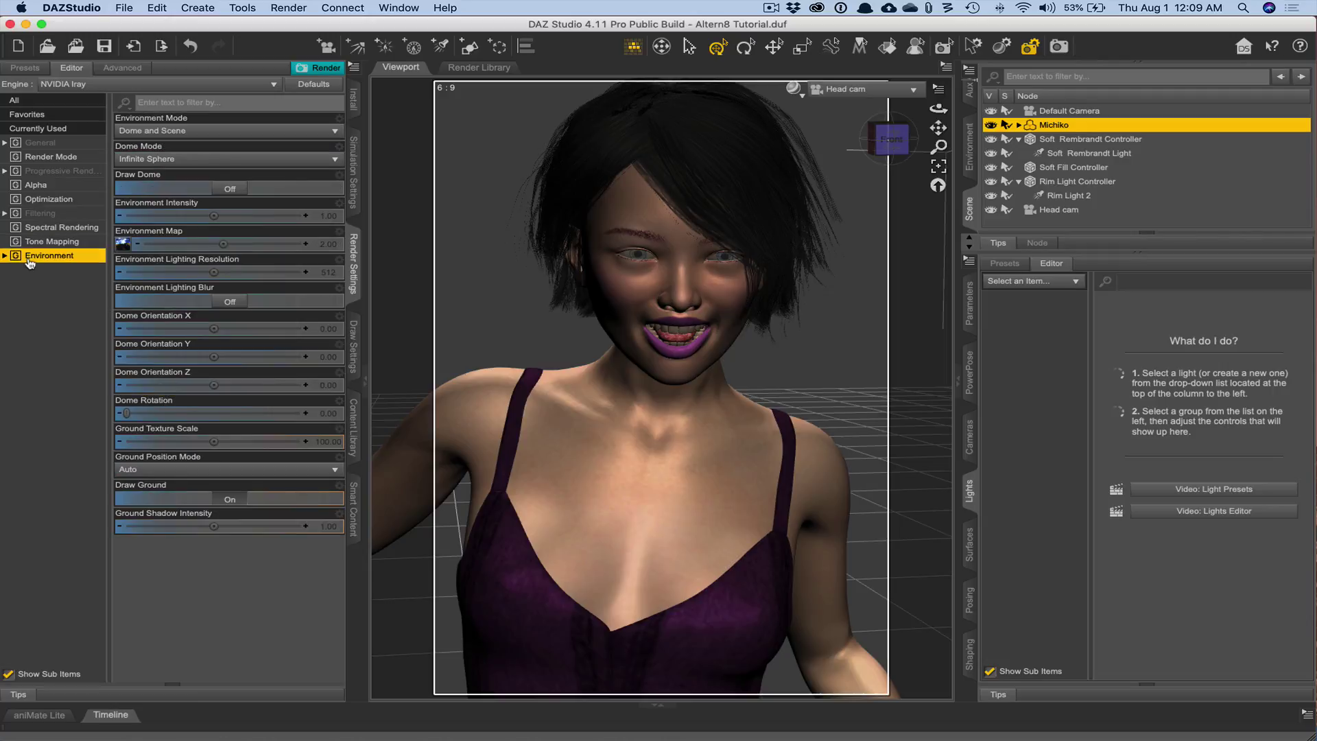
pyautogui.click(230, 500)
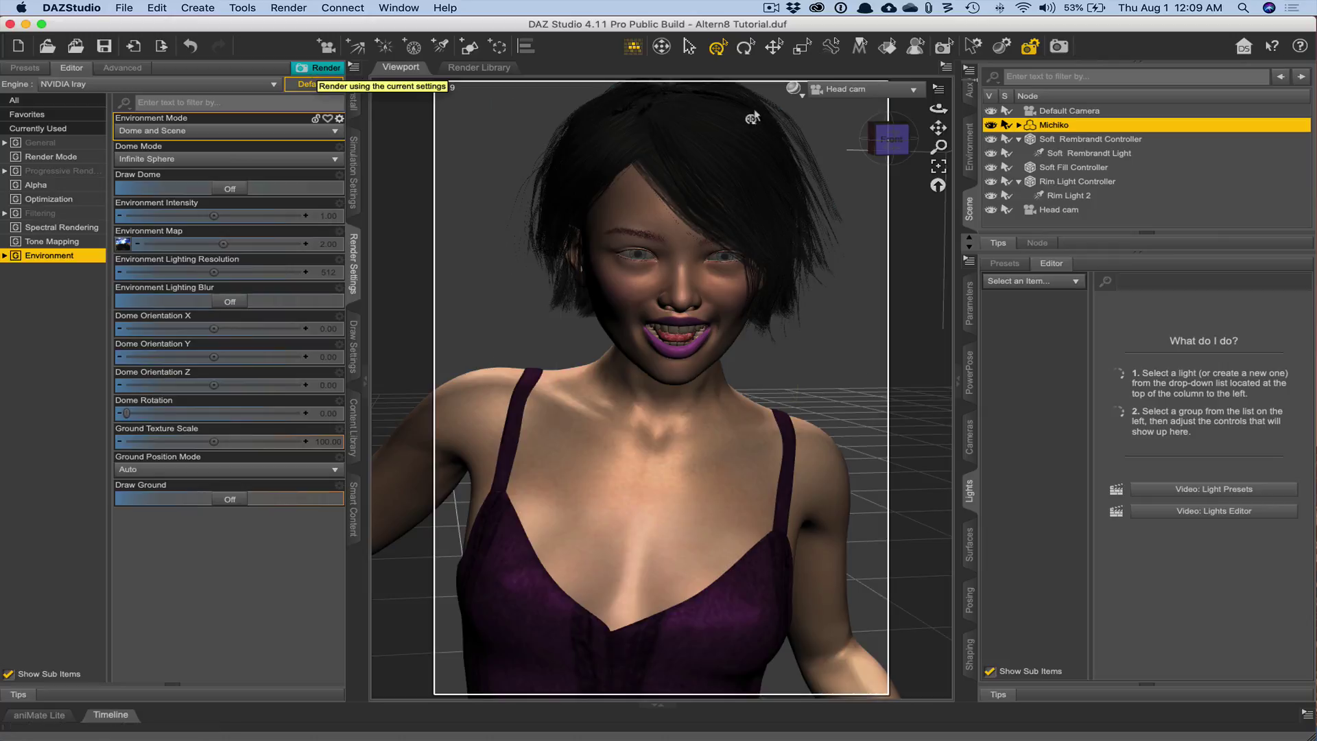
pyautogui.click(828, 94)
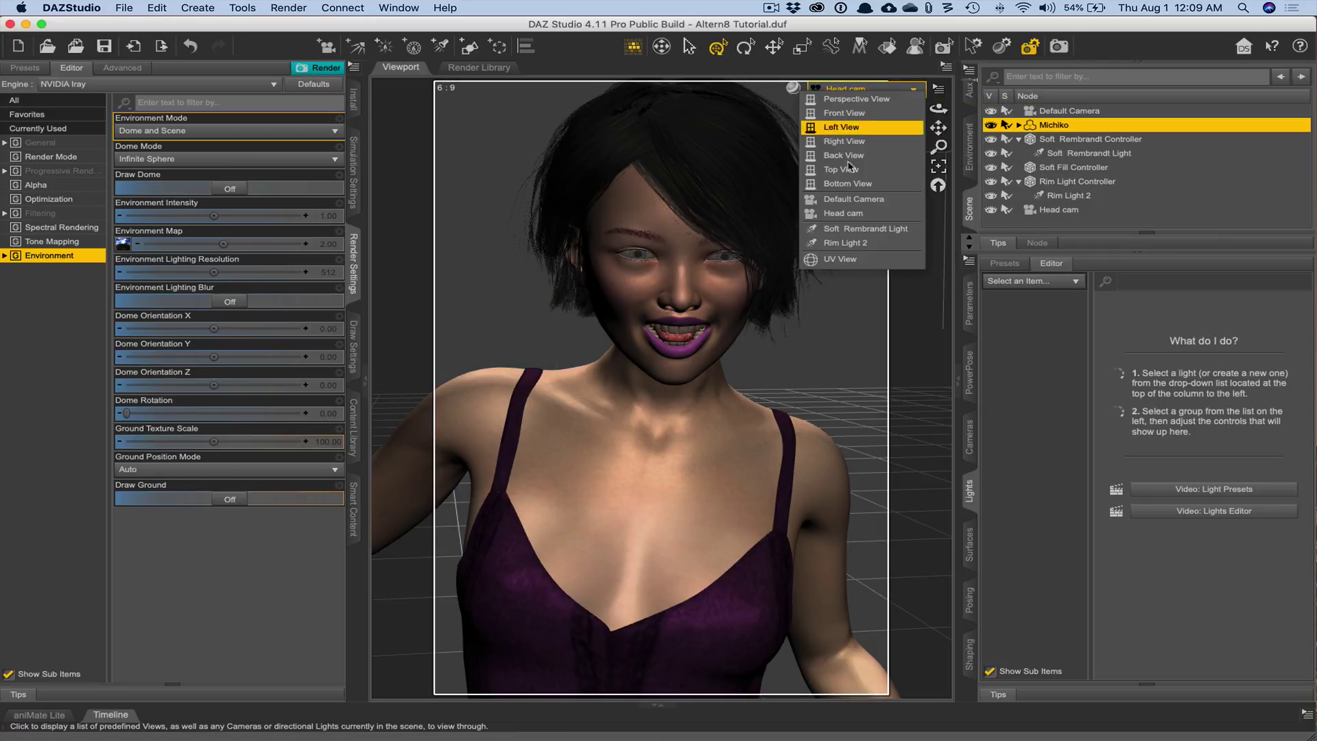
pyautogui.click(856, 206)
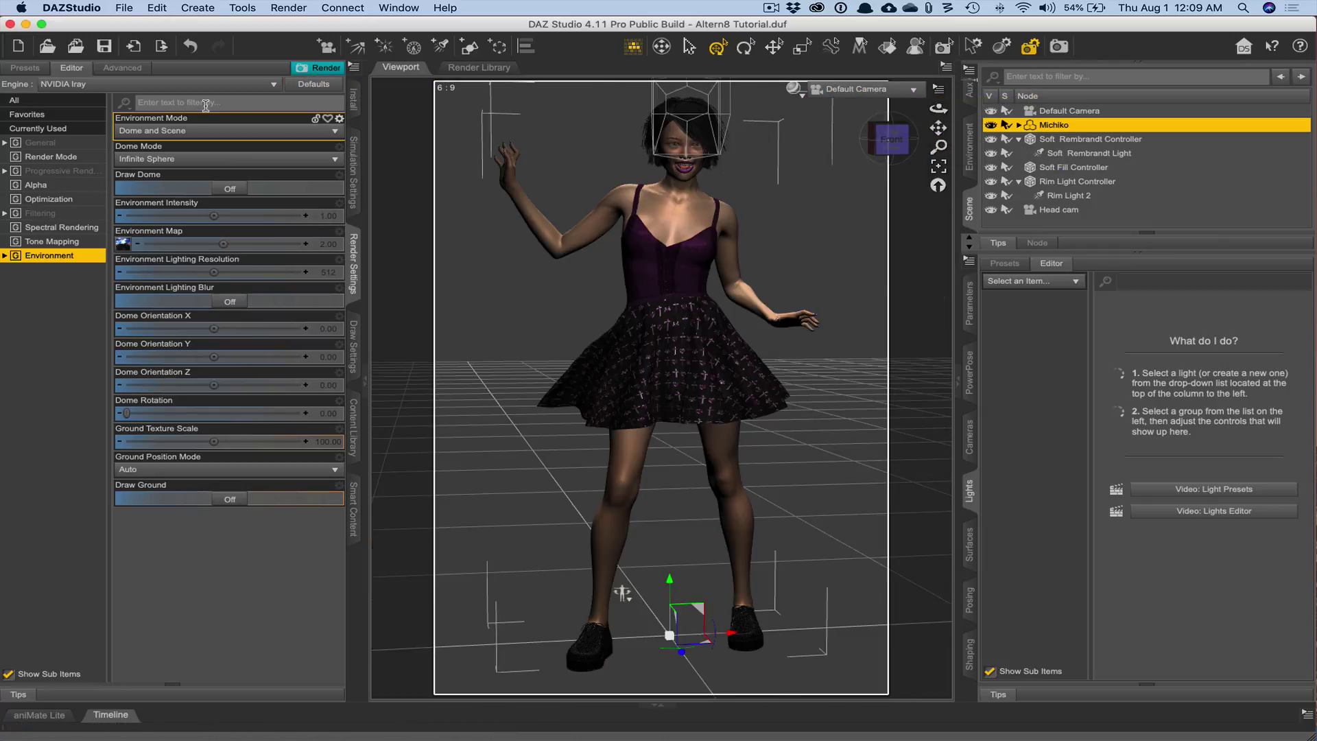
# - Render the scene with the current Iray settings and expand the render window to full screen
pyautogui.click(321, 69)
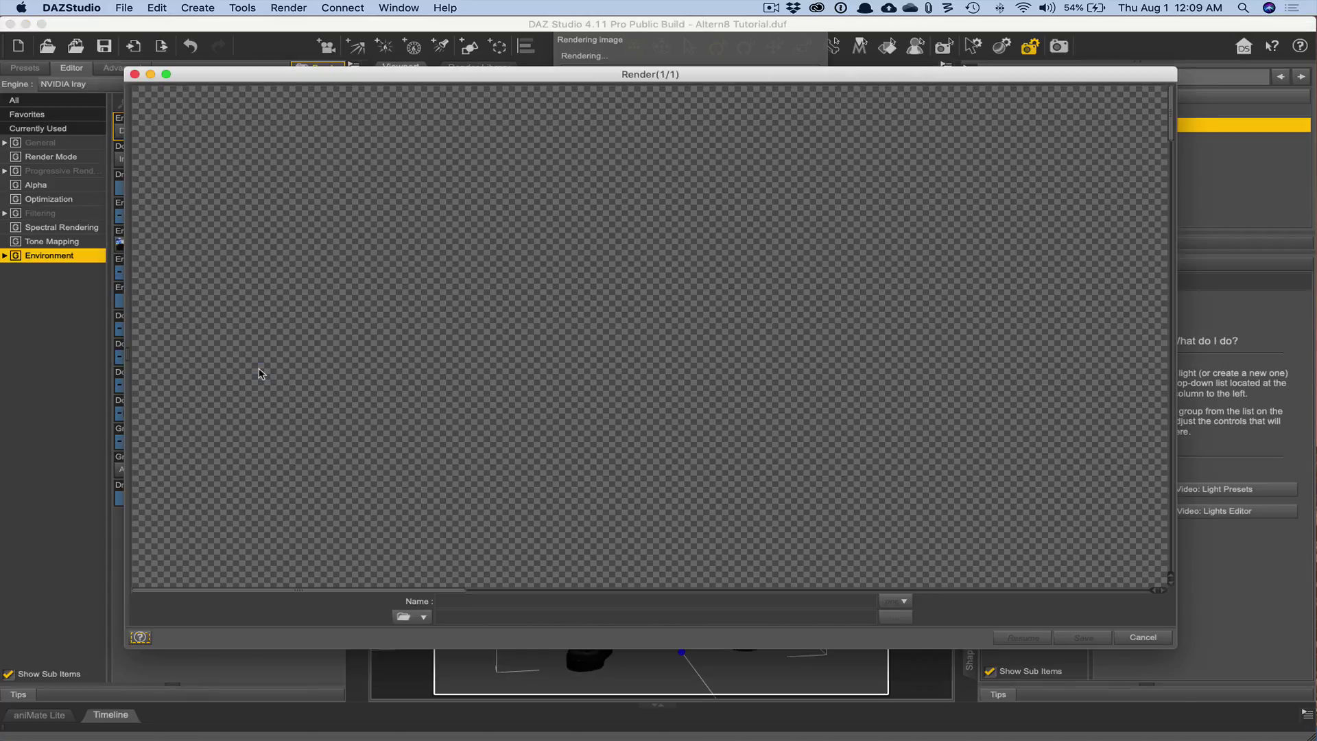
pyautogui.click(166, 75)
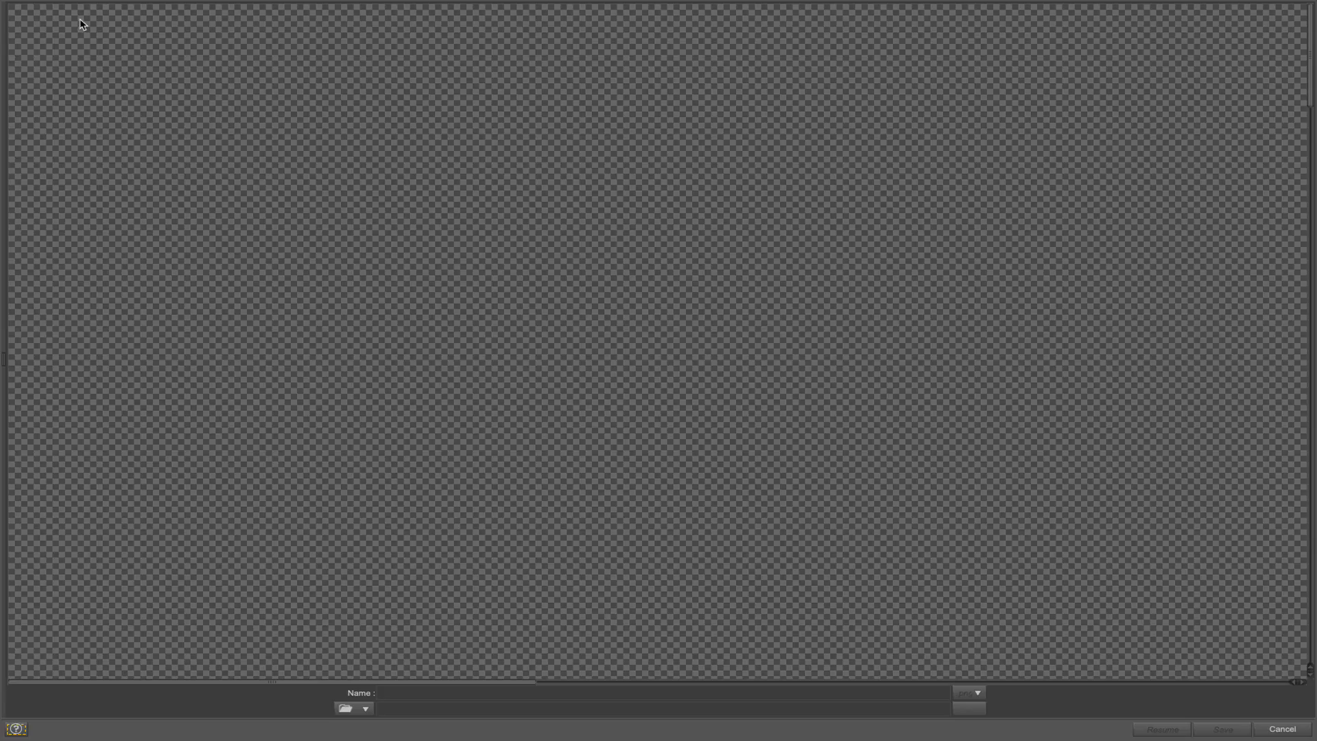
pyautogui.moveTo(2, 5)
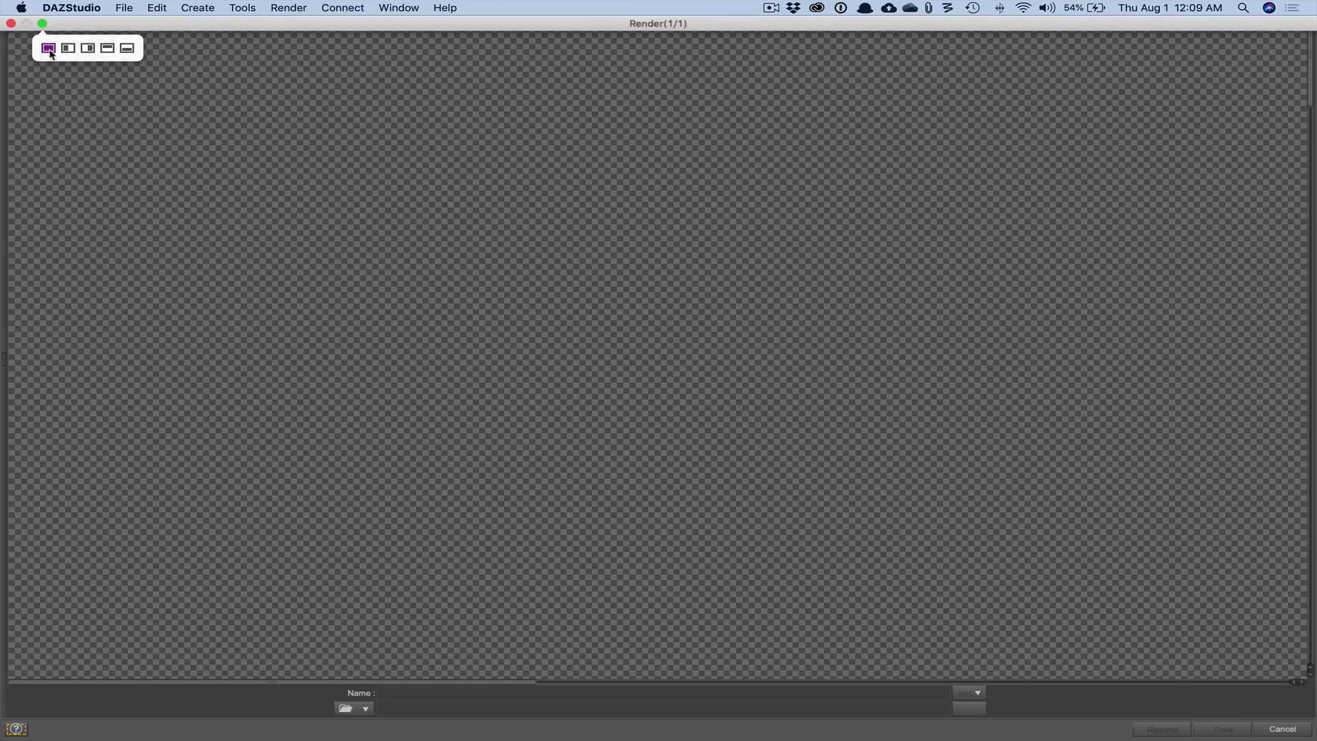
pyautogui.moveTo(357, 4)
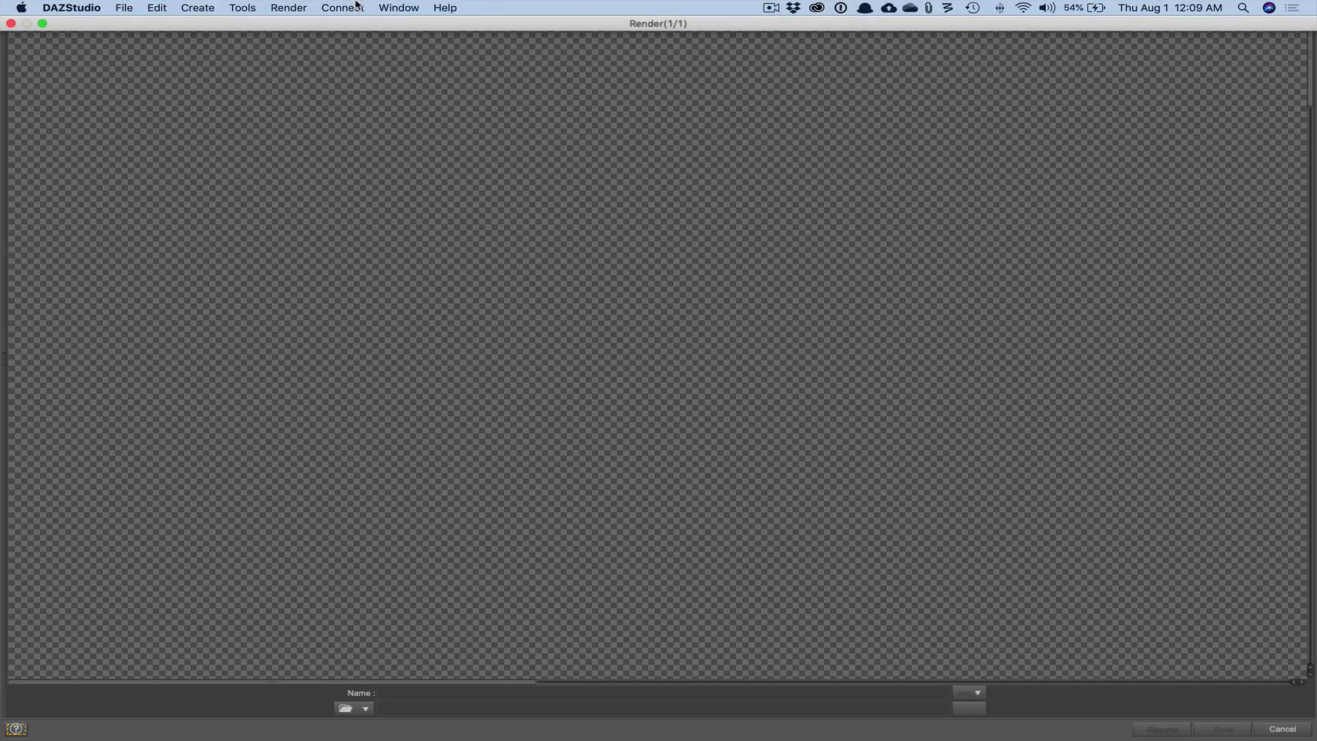
pyautogui.moveTo(43, 24)
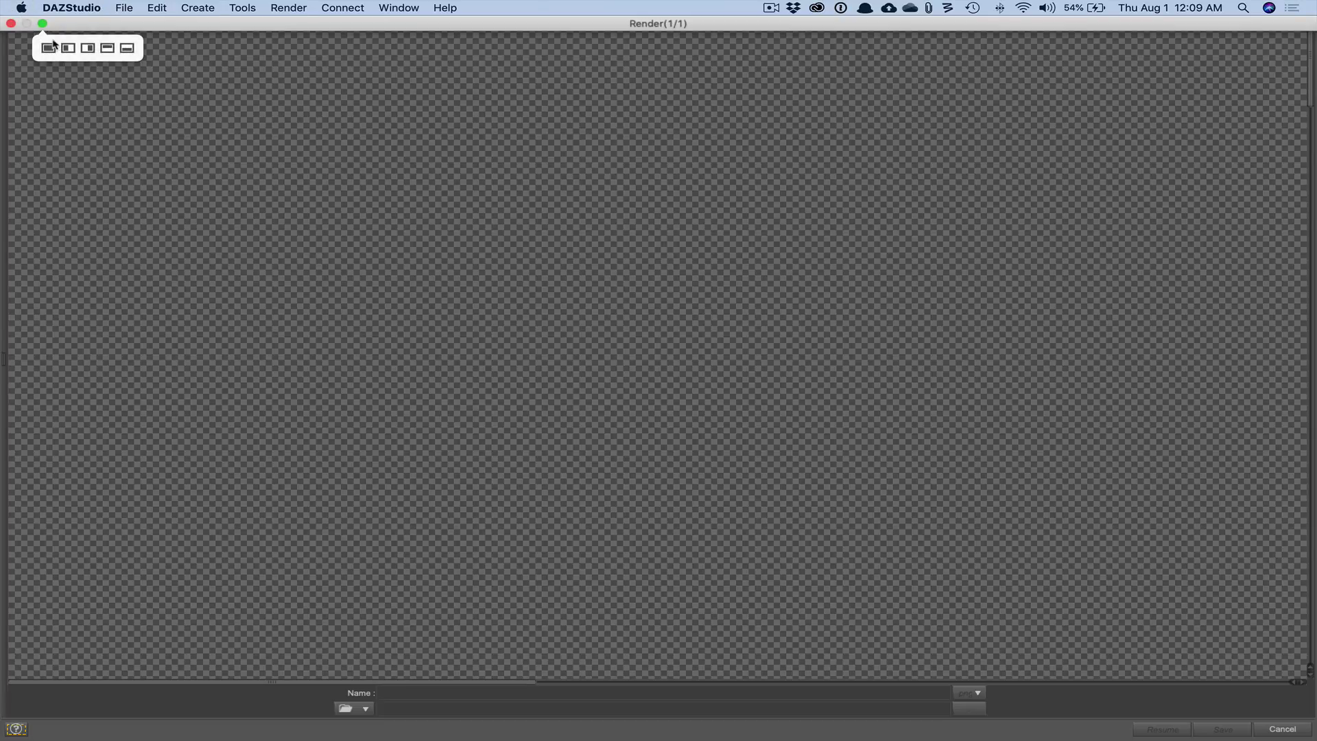
# - Examine the render in progress from Michiko's face and skin down to the skirt and legs
pyautogui.hscroll(10, 713, 370)
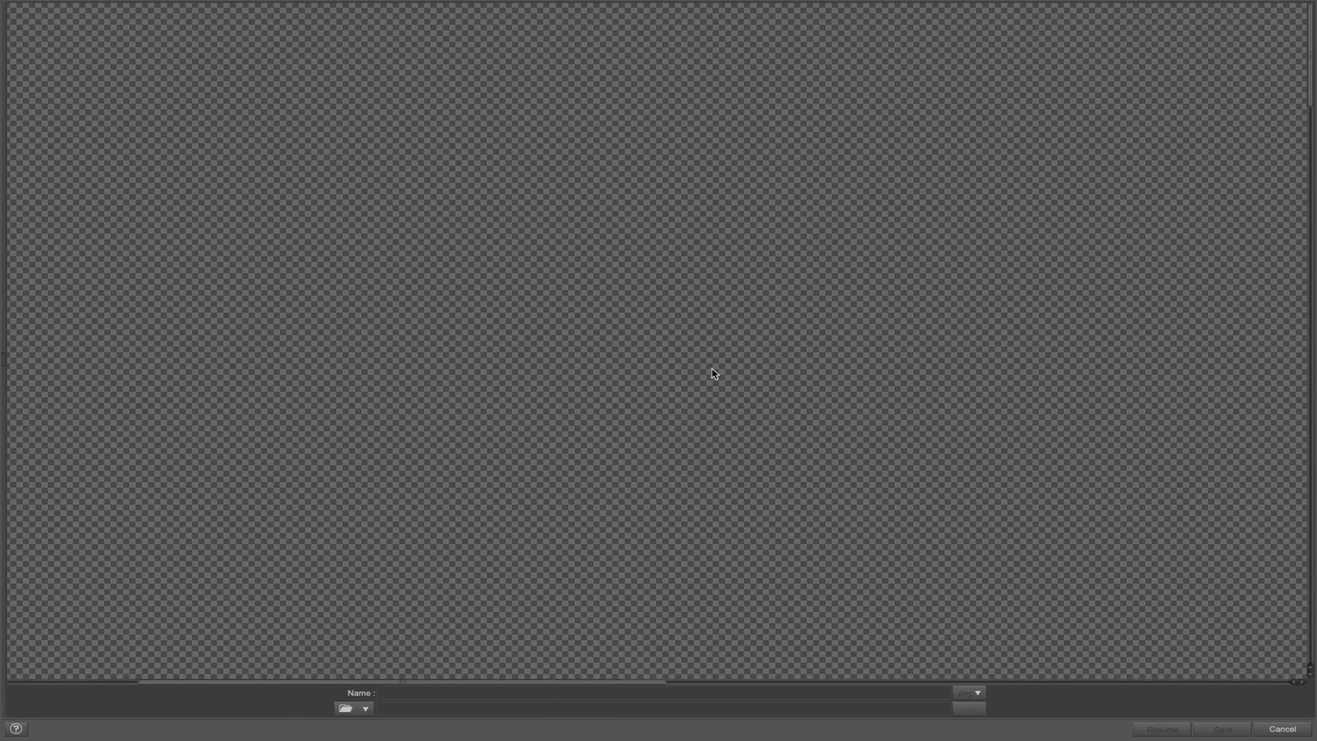
pyautogui.scroll(-10, 712, 374)
pyautogui.hscroll(3, 712, 374)
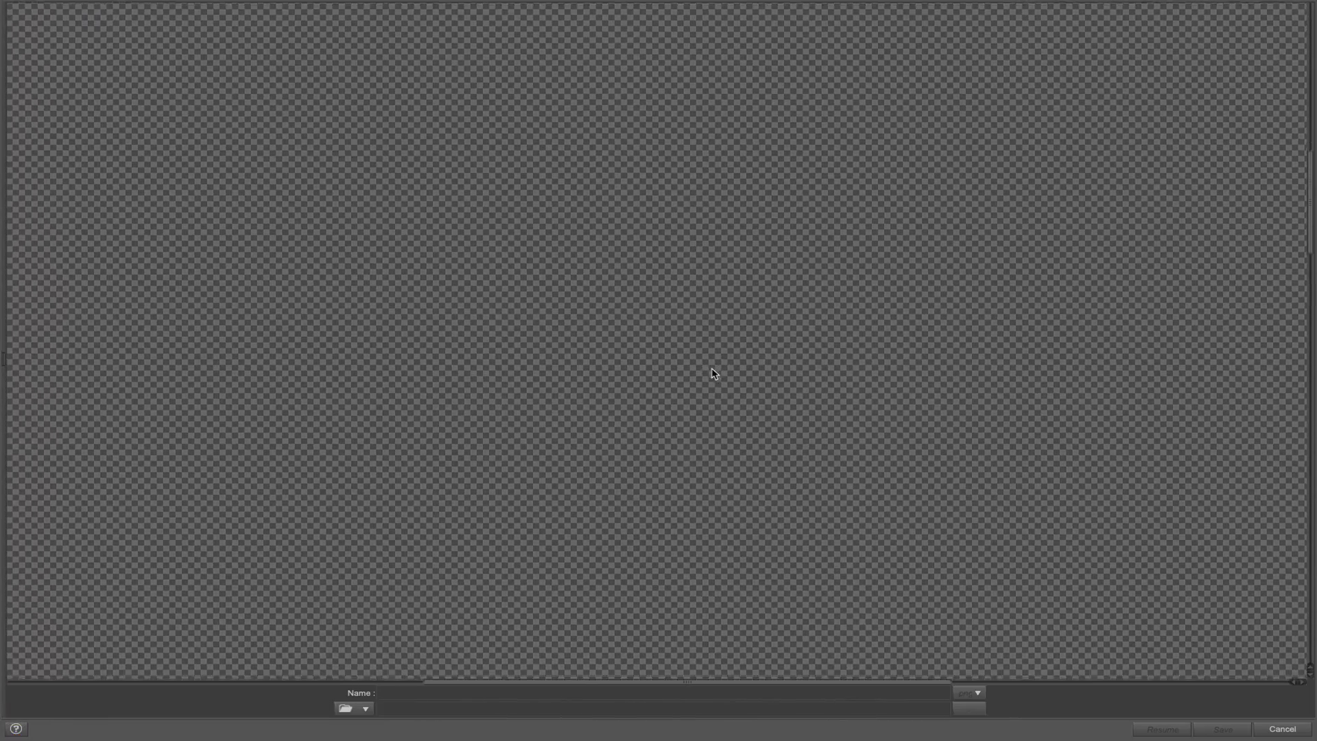
pyautogui.scroll(-5, 712, 374)
pyautogui.hscroll(2, 712, 374)
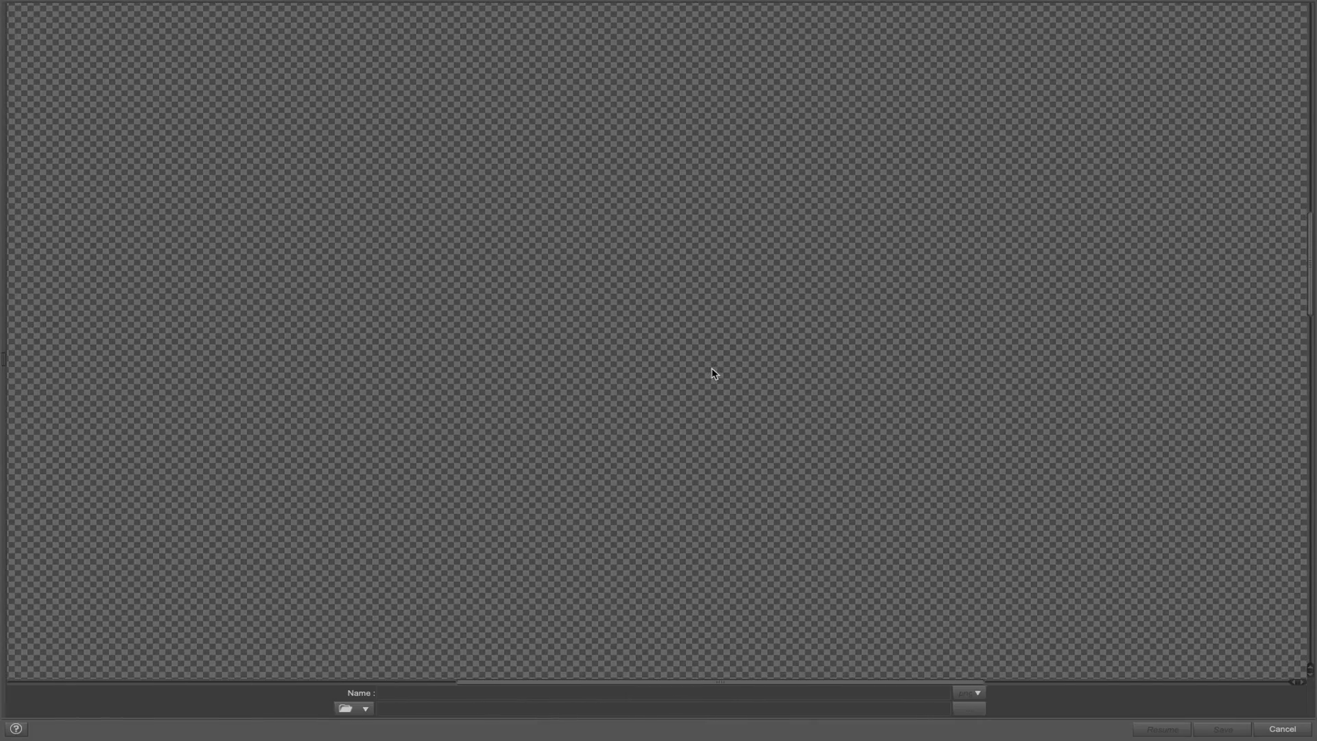
pyautogui.hscroll(1, 712, 369)
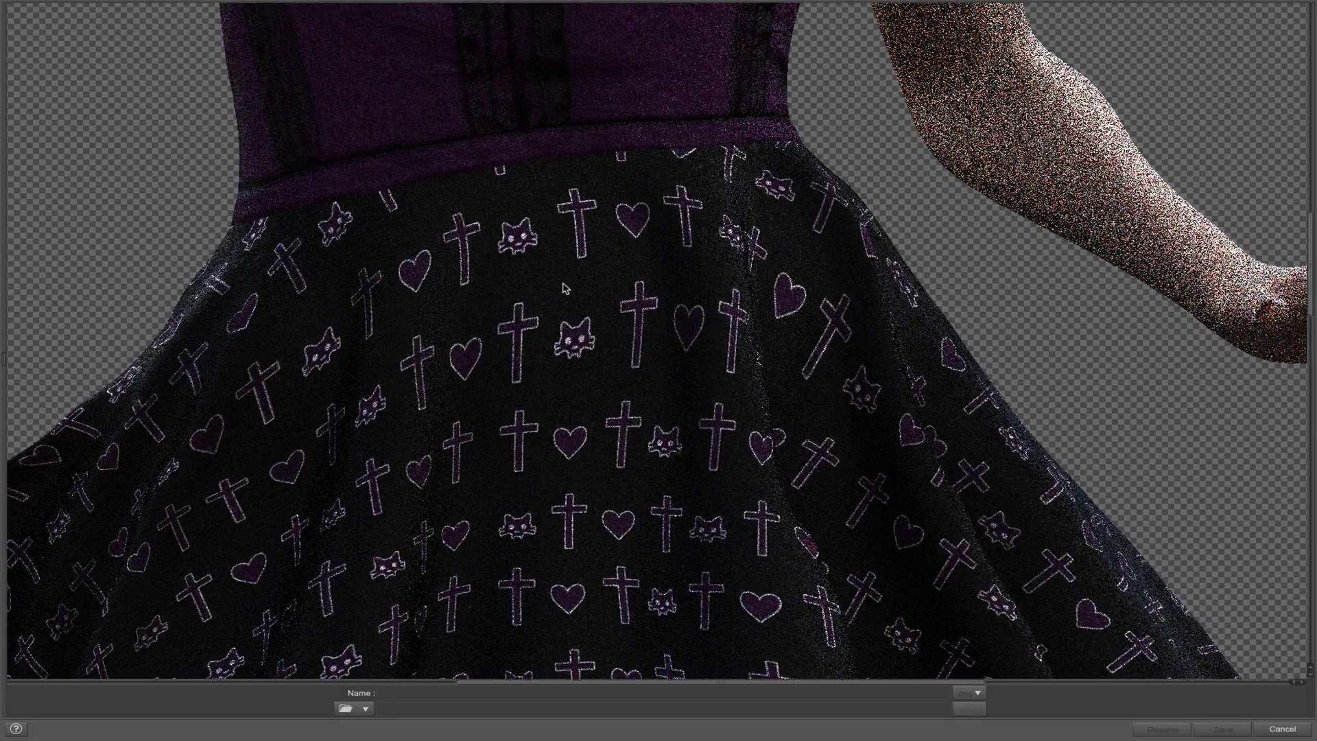
pyautogui.scroll(5, 564, 288)
pyautogui.scroll(6, 565, 286)
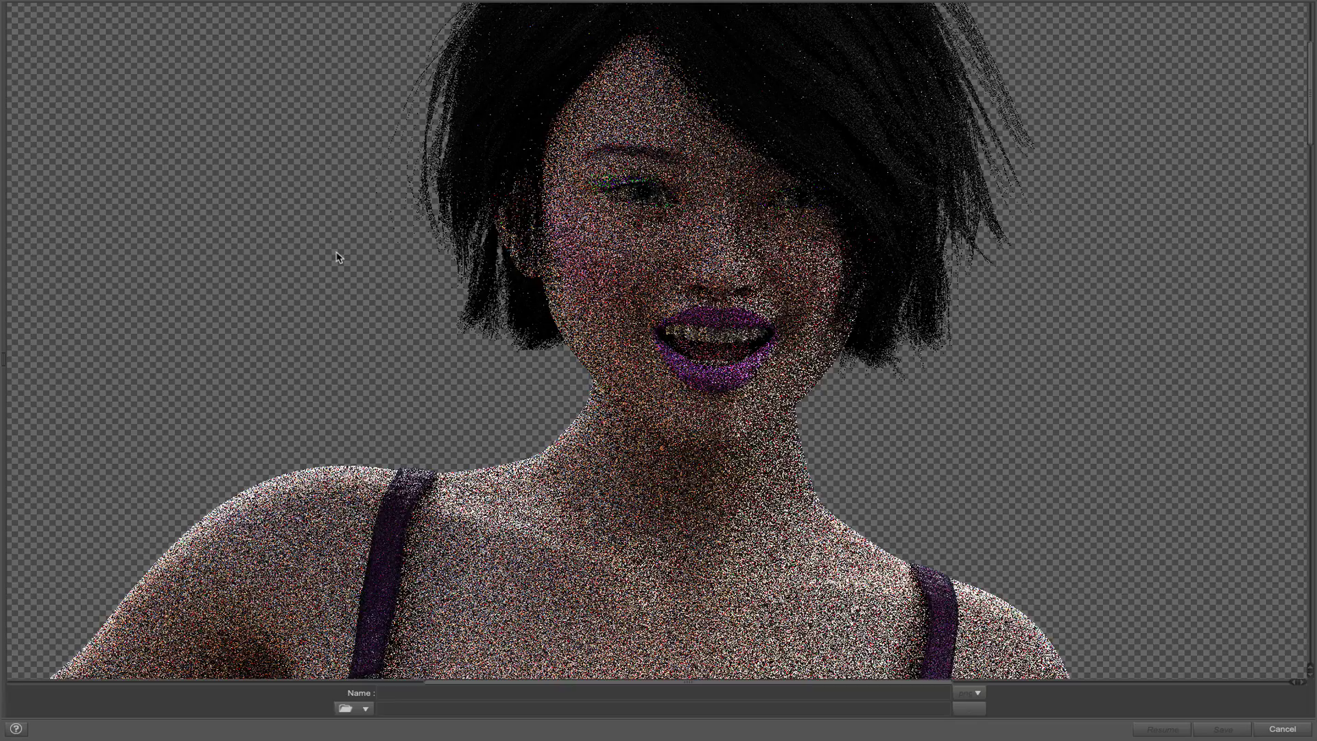
pyautogui.scroll(-10, 336, 257)
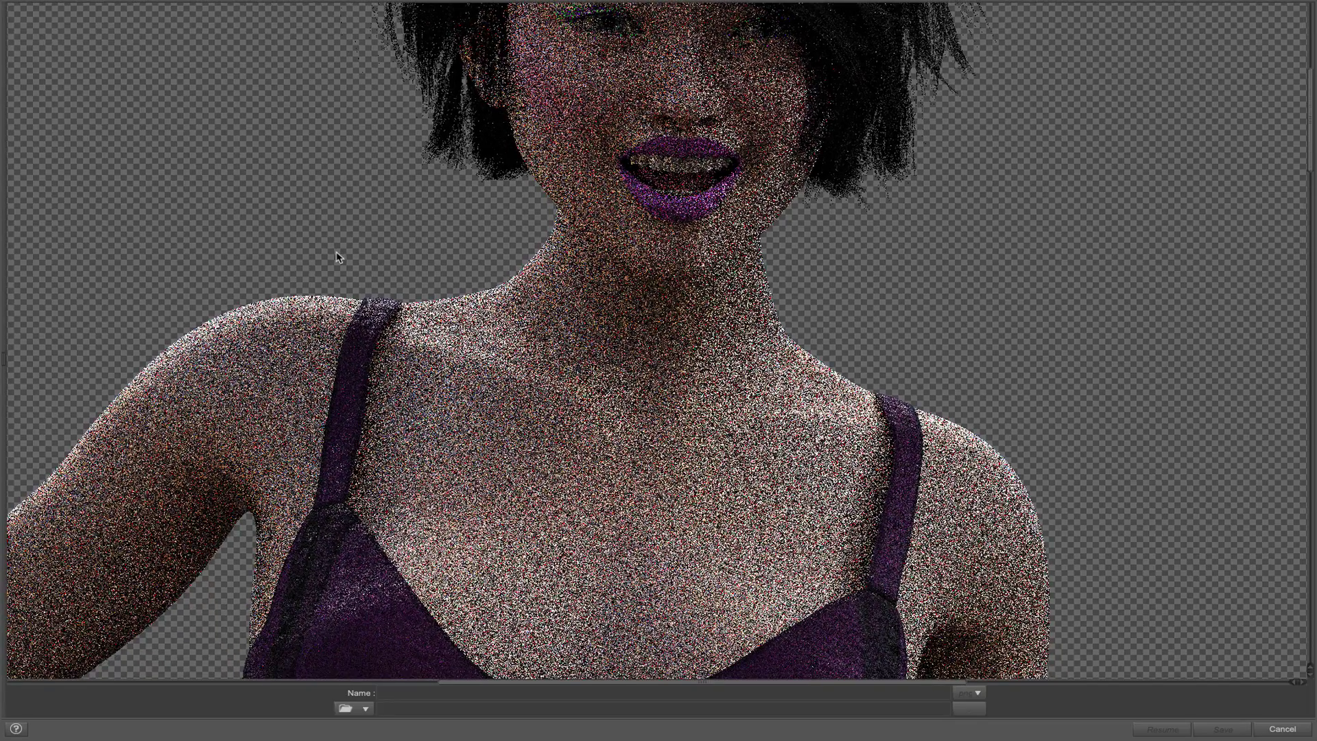
pyautogui.scroll(-20, 336, 257)
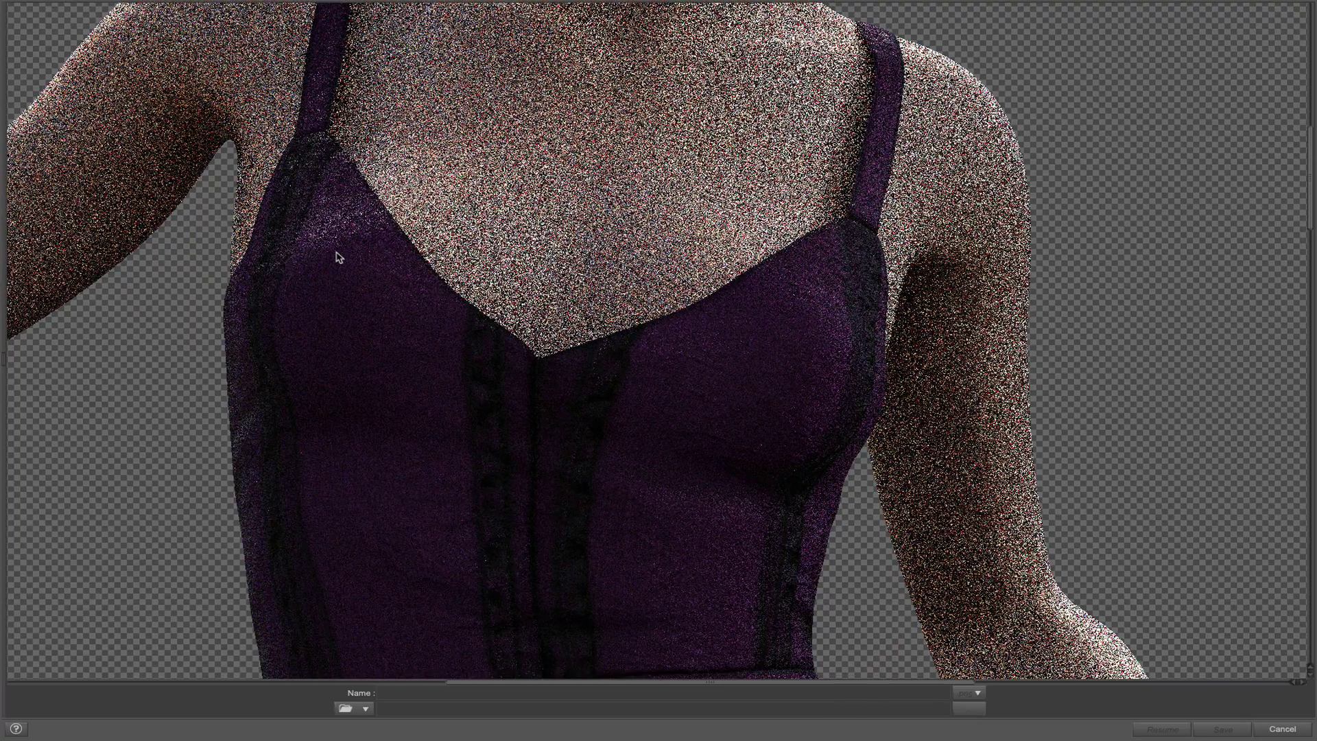
pyautogui.scroll(-18, 336, 257)
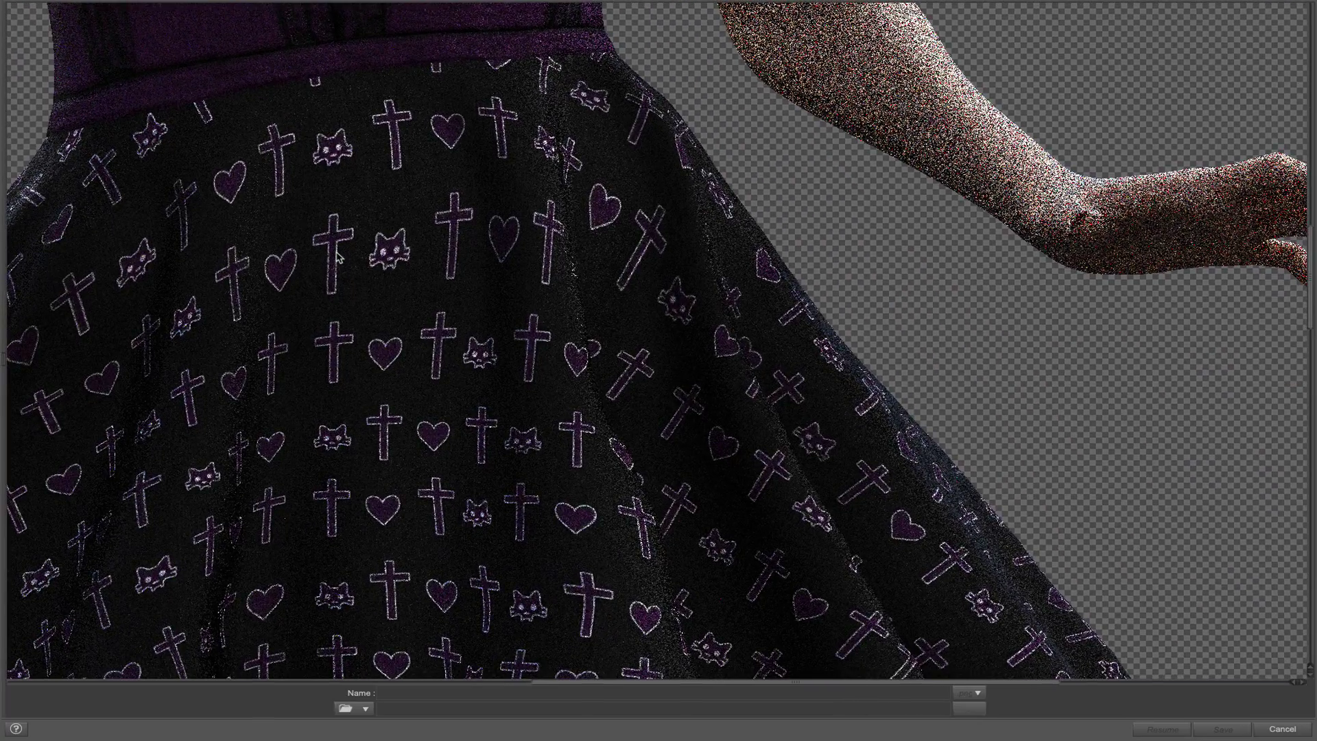
pyautogui.scroll(-1, 336, 257)
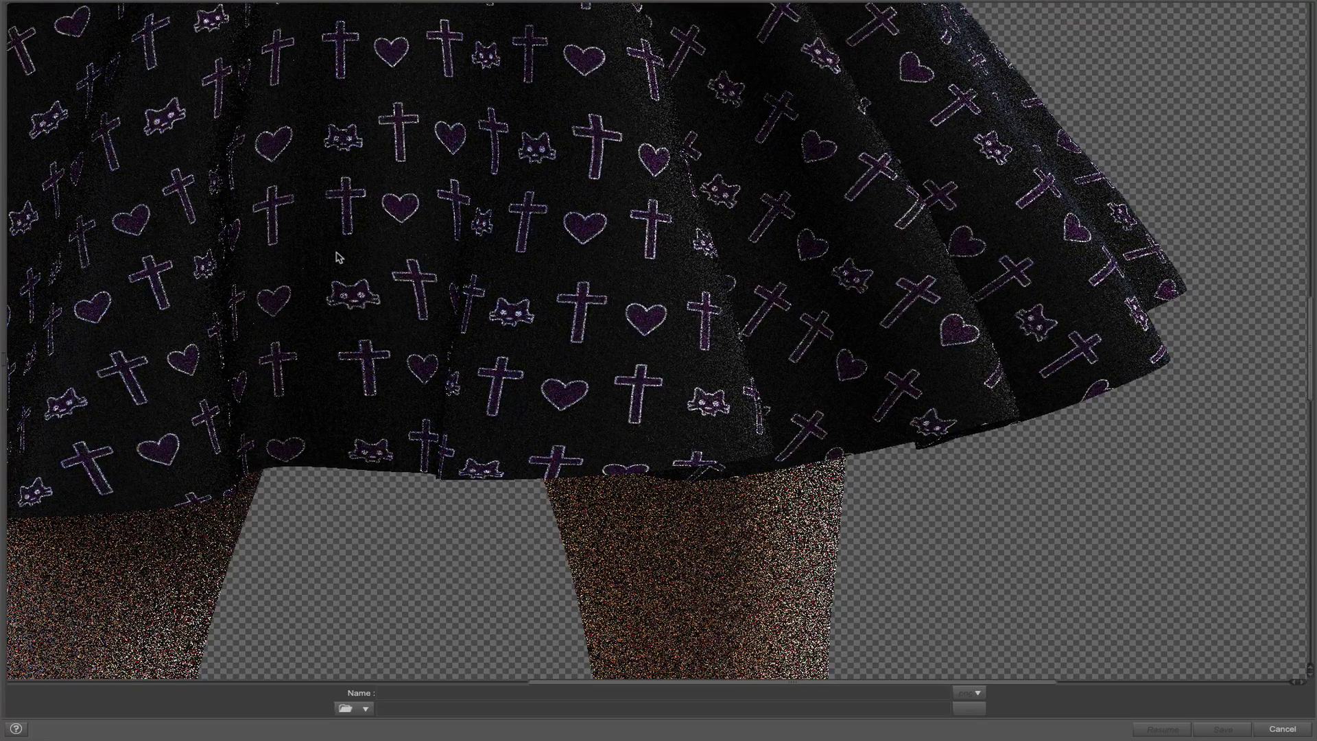
pyautogui.scroll(20, 336, 257)
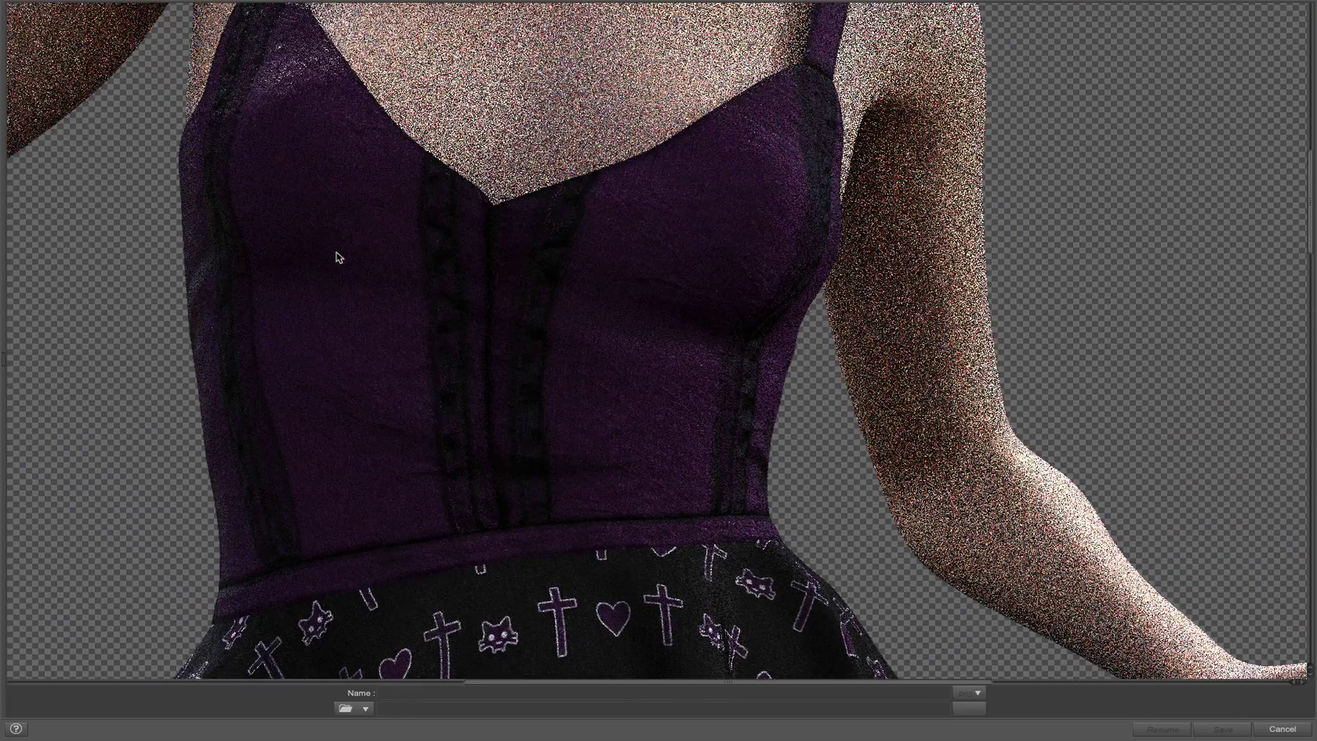
pyautogui.scroll(20, 336, 257)
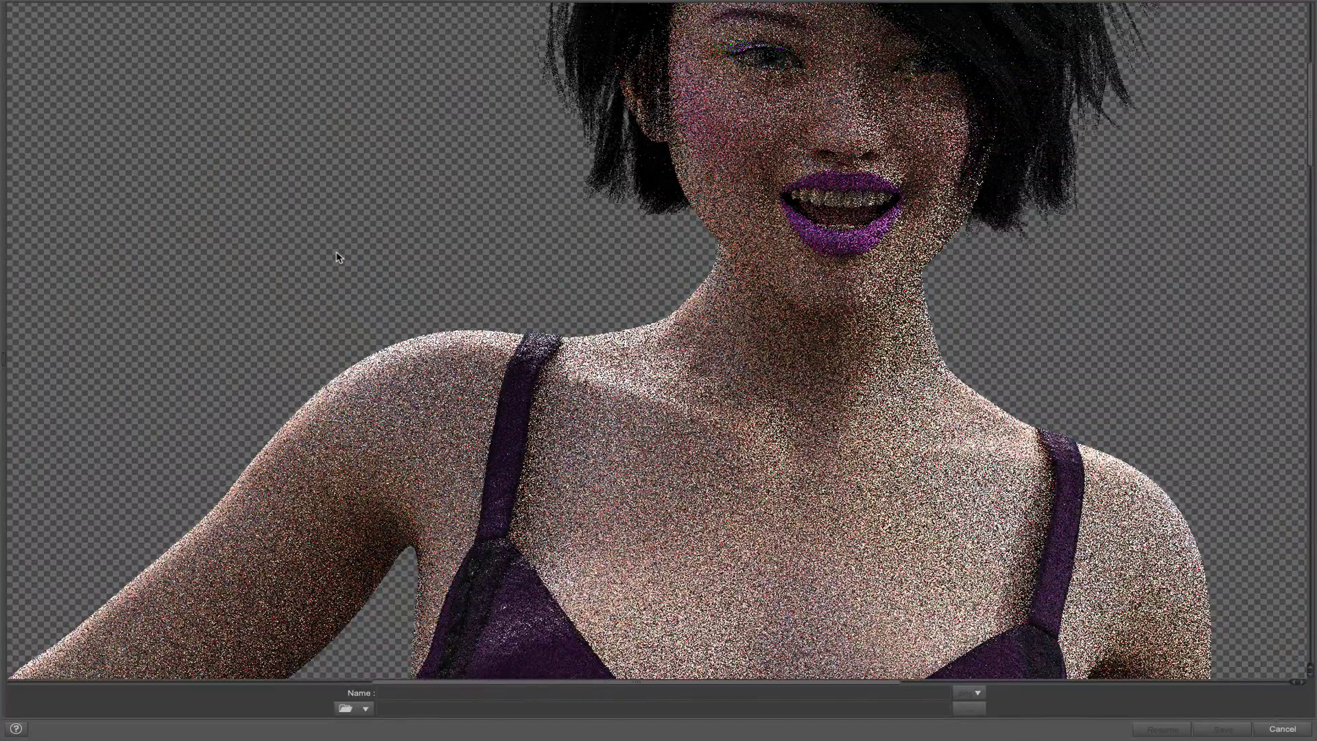